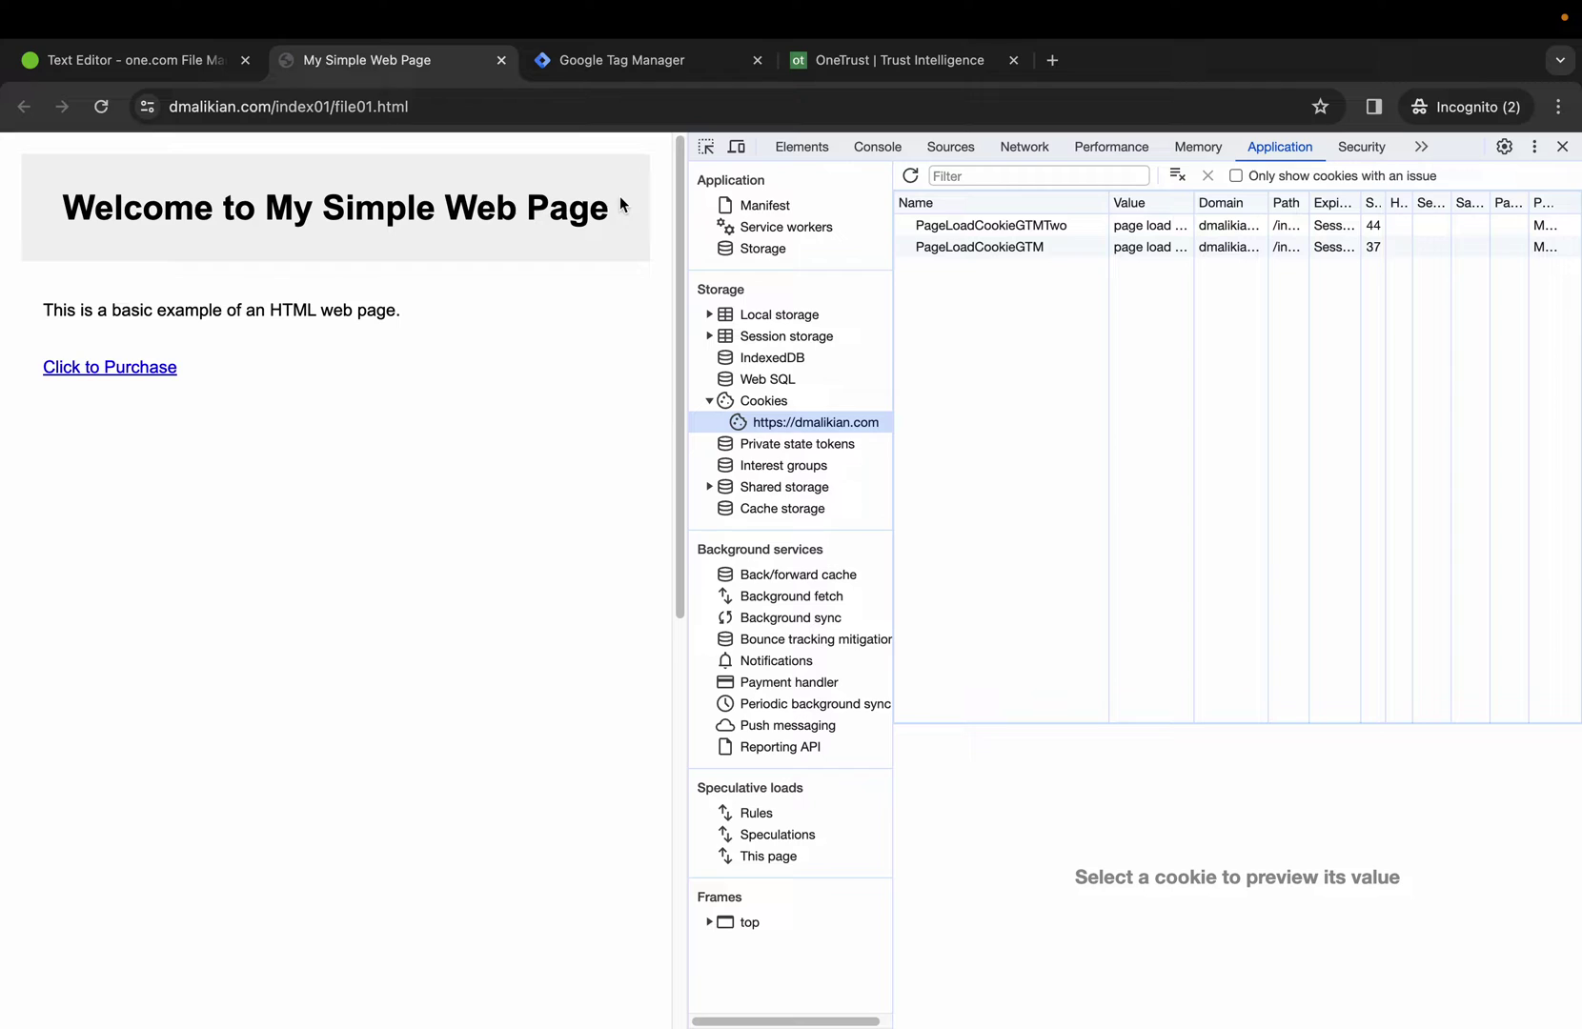
Step: Review the Tag Manager tags, then clear all of the test site's stored data and cookies
{"action": "left_click", "coordinate": [624, 62]}
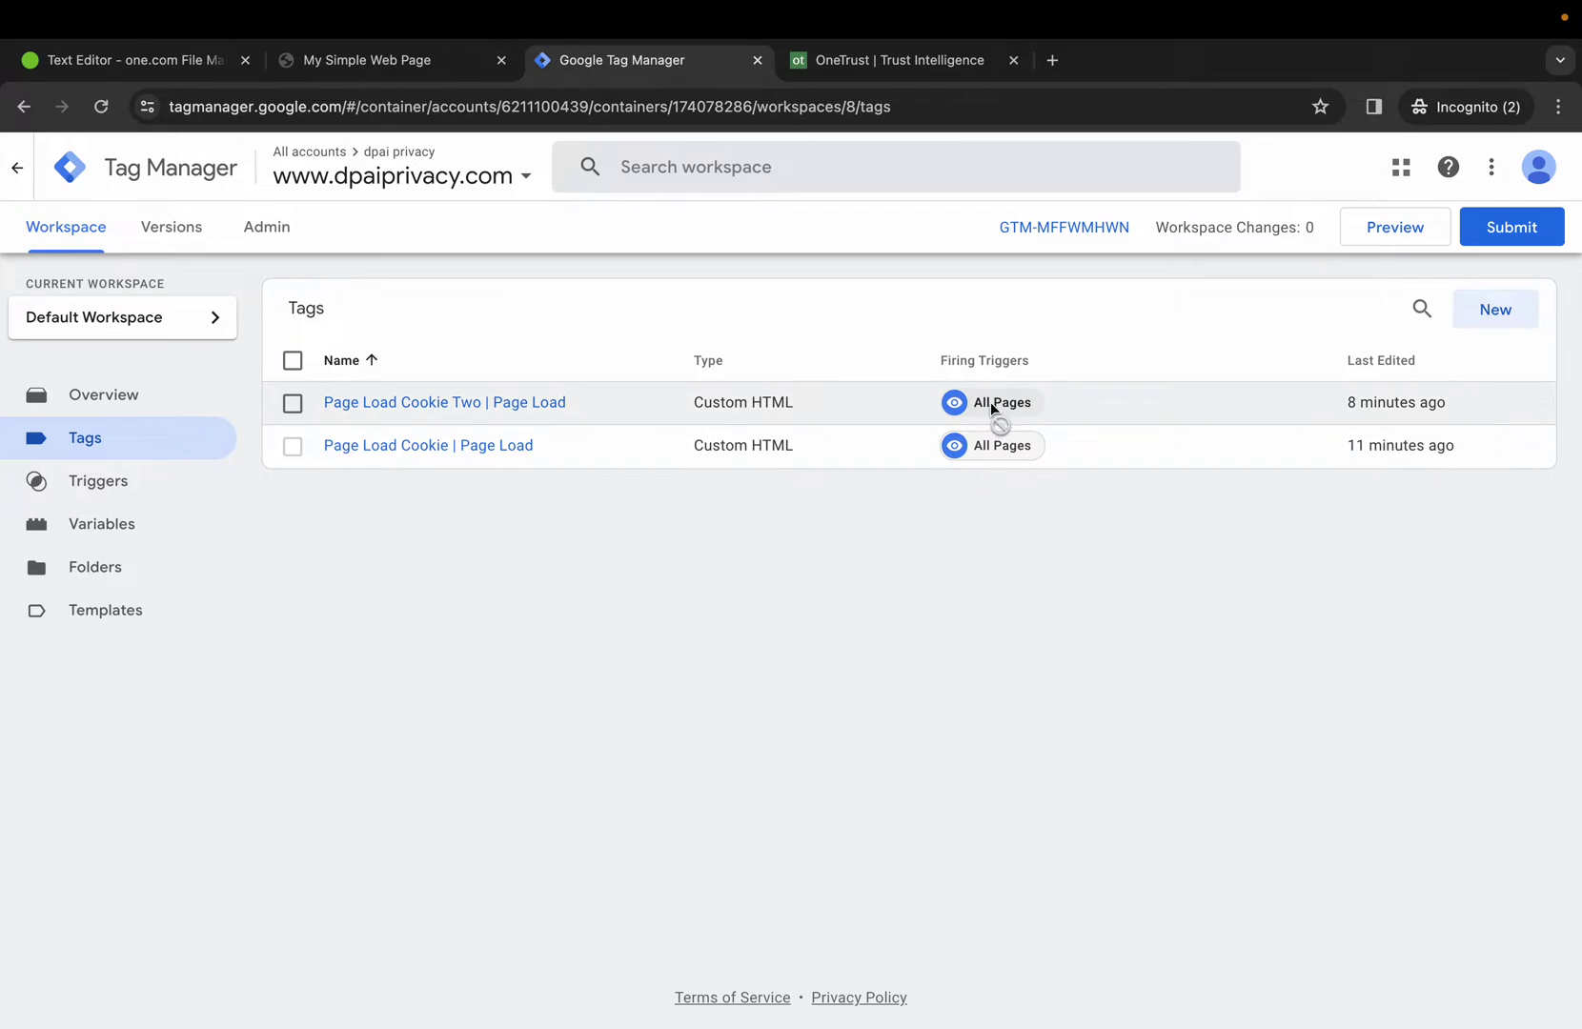
{"action": "left_click_drag", "start_coordinate": [1003, 434], "coordinate": [766, 286]}
{"action": "left_click", "coordinate": [408, 63]}
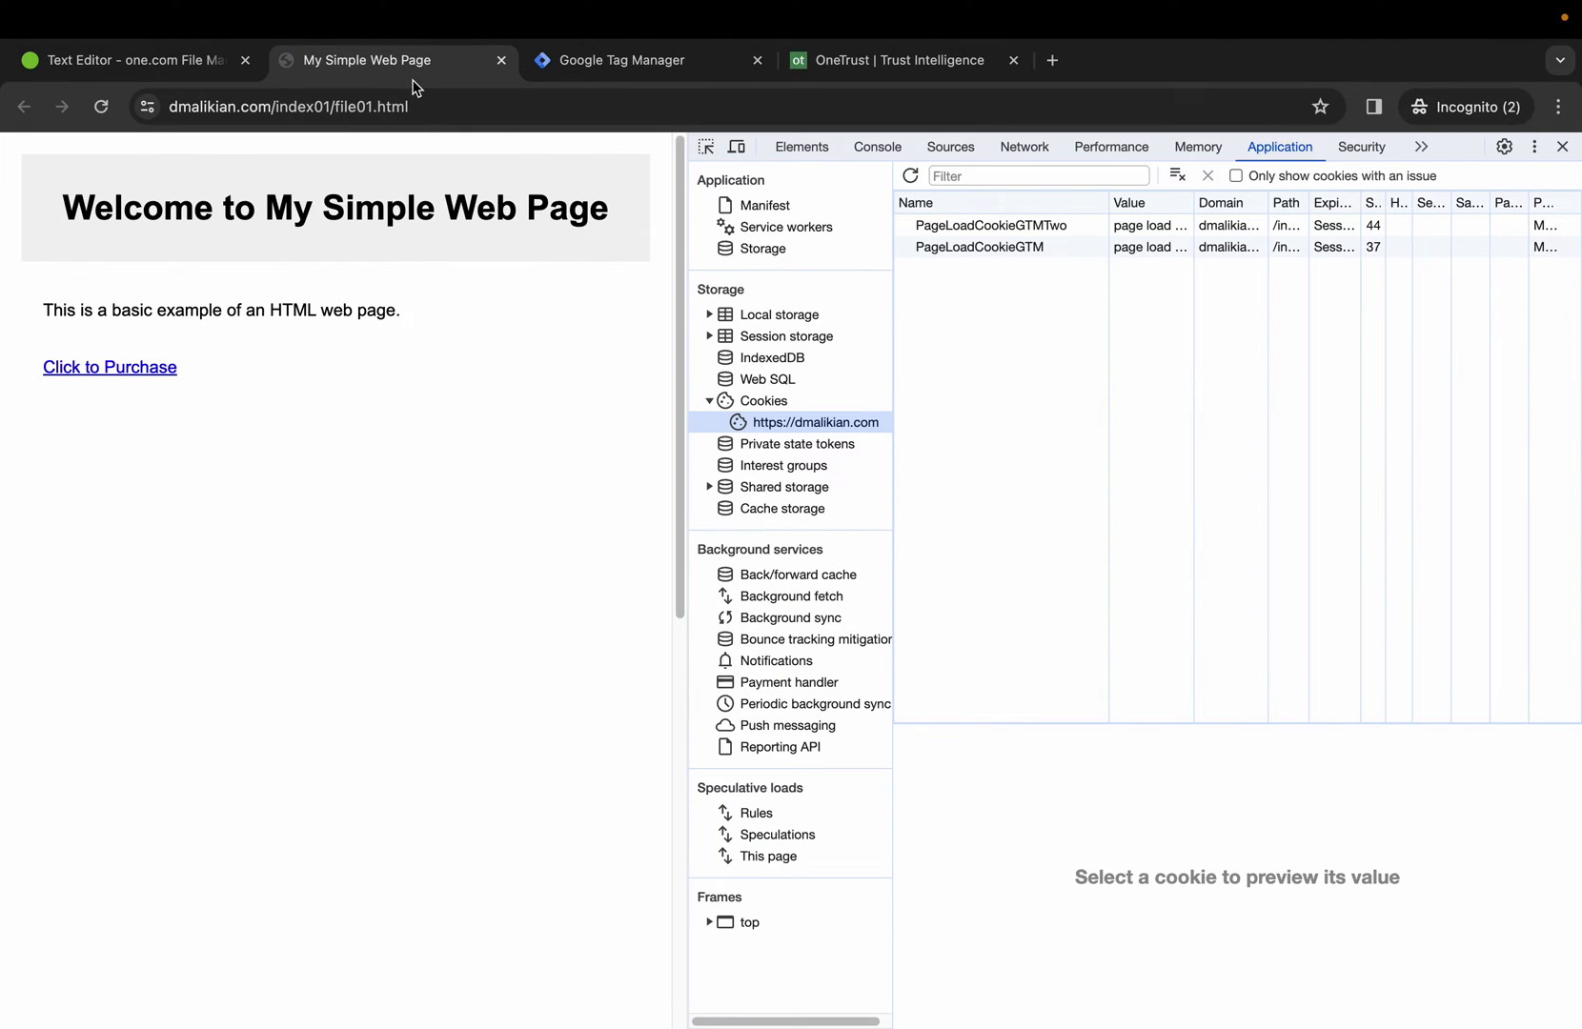
{"action": "left_click", "coordinate": [762, 250]}
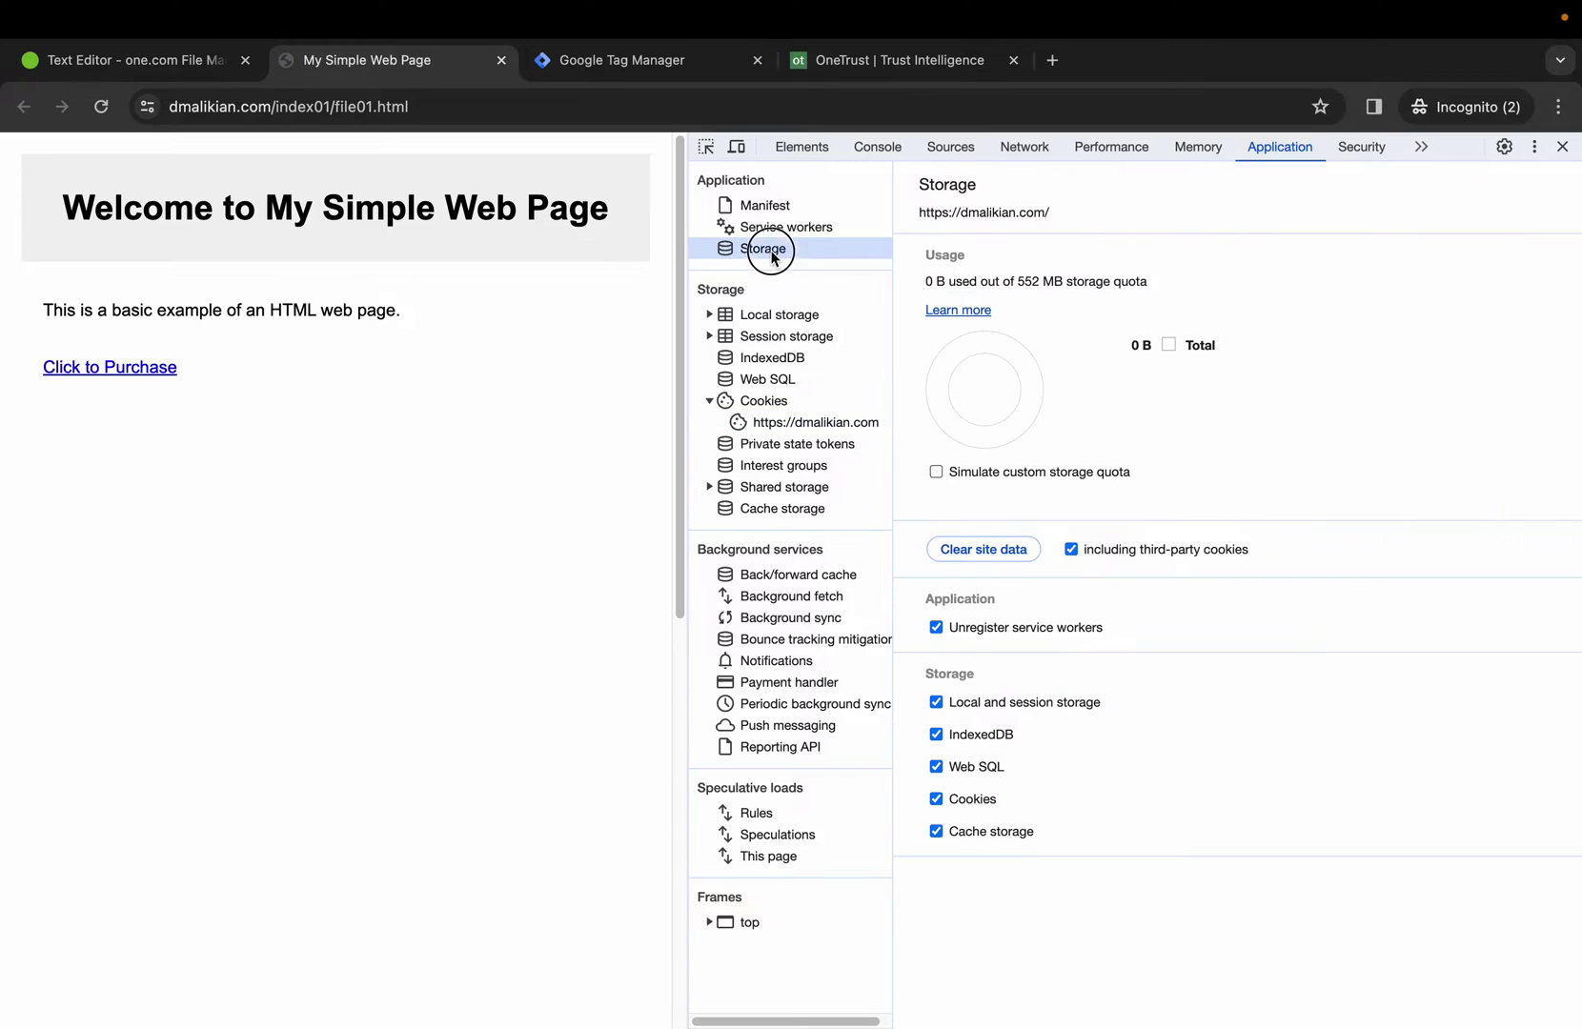
{"action": "left_click", "coordinate": [966, 551]}
{"action": "left_click", "coordinate": [820, 423]}
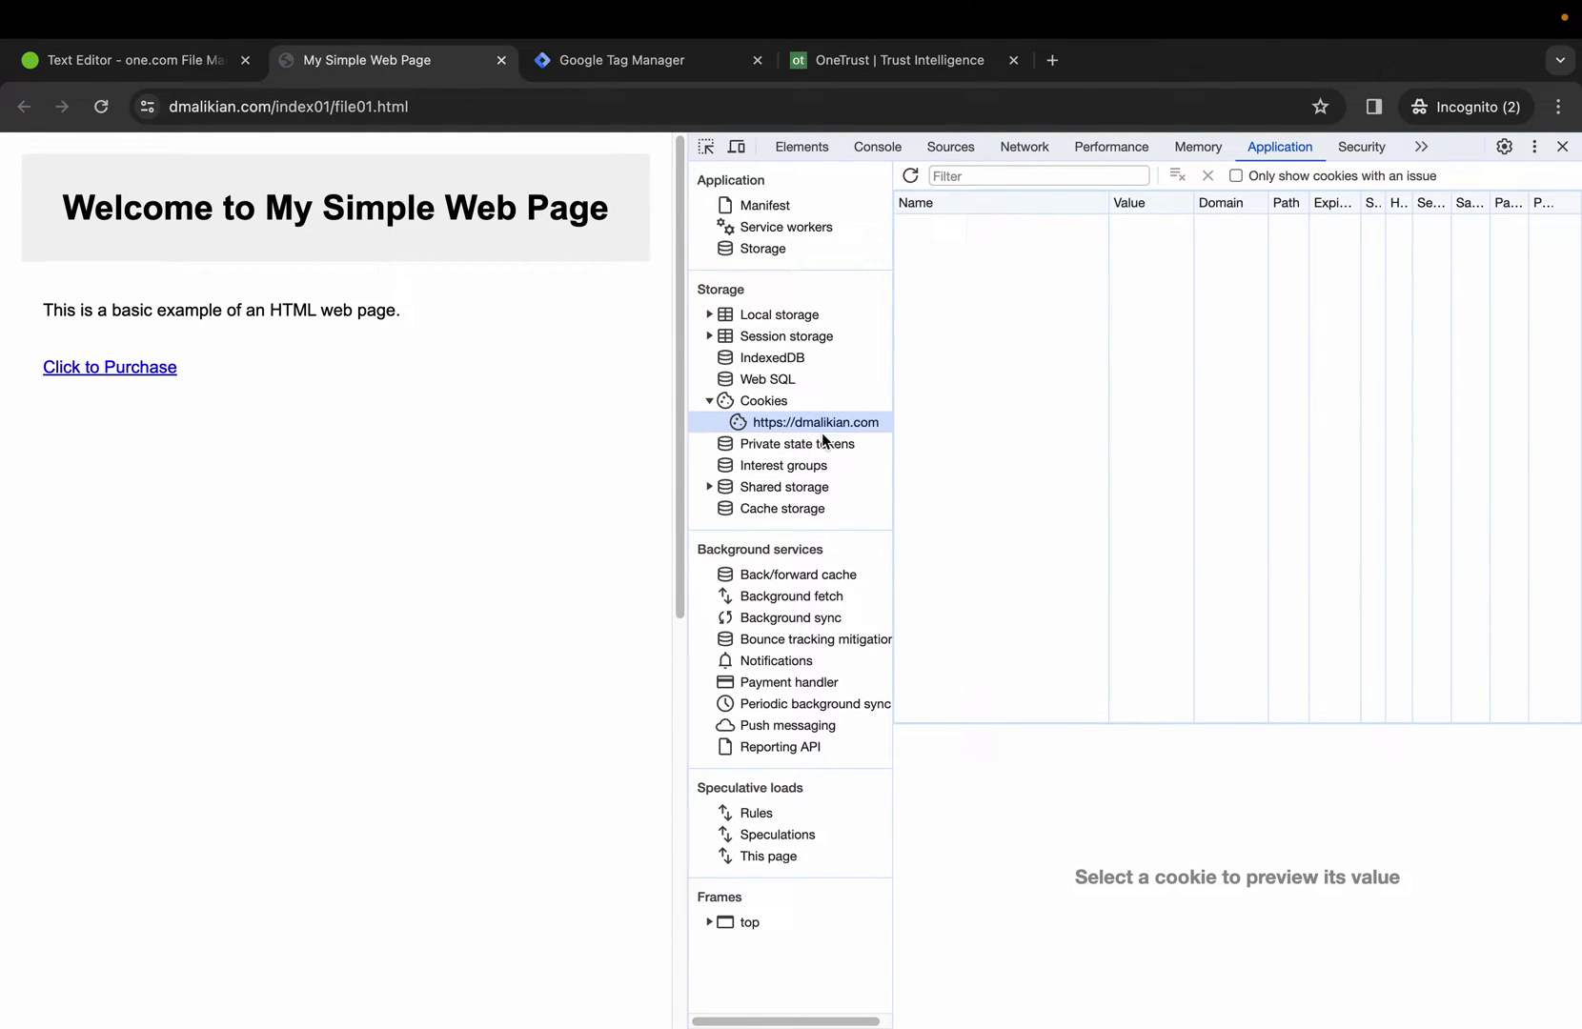
Step: Empty the cache and hard-reload the test page, then return to the Tag Manager tags list
{"action": "right_click", "coordinate": [103, 109]}
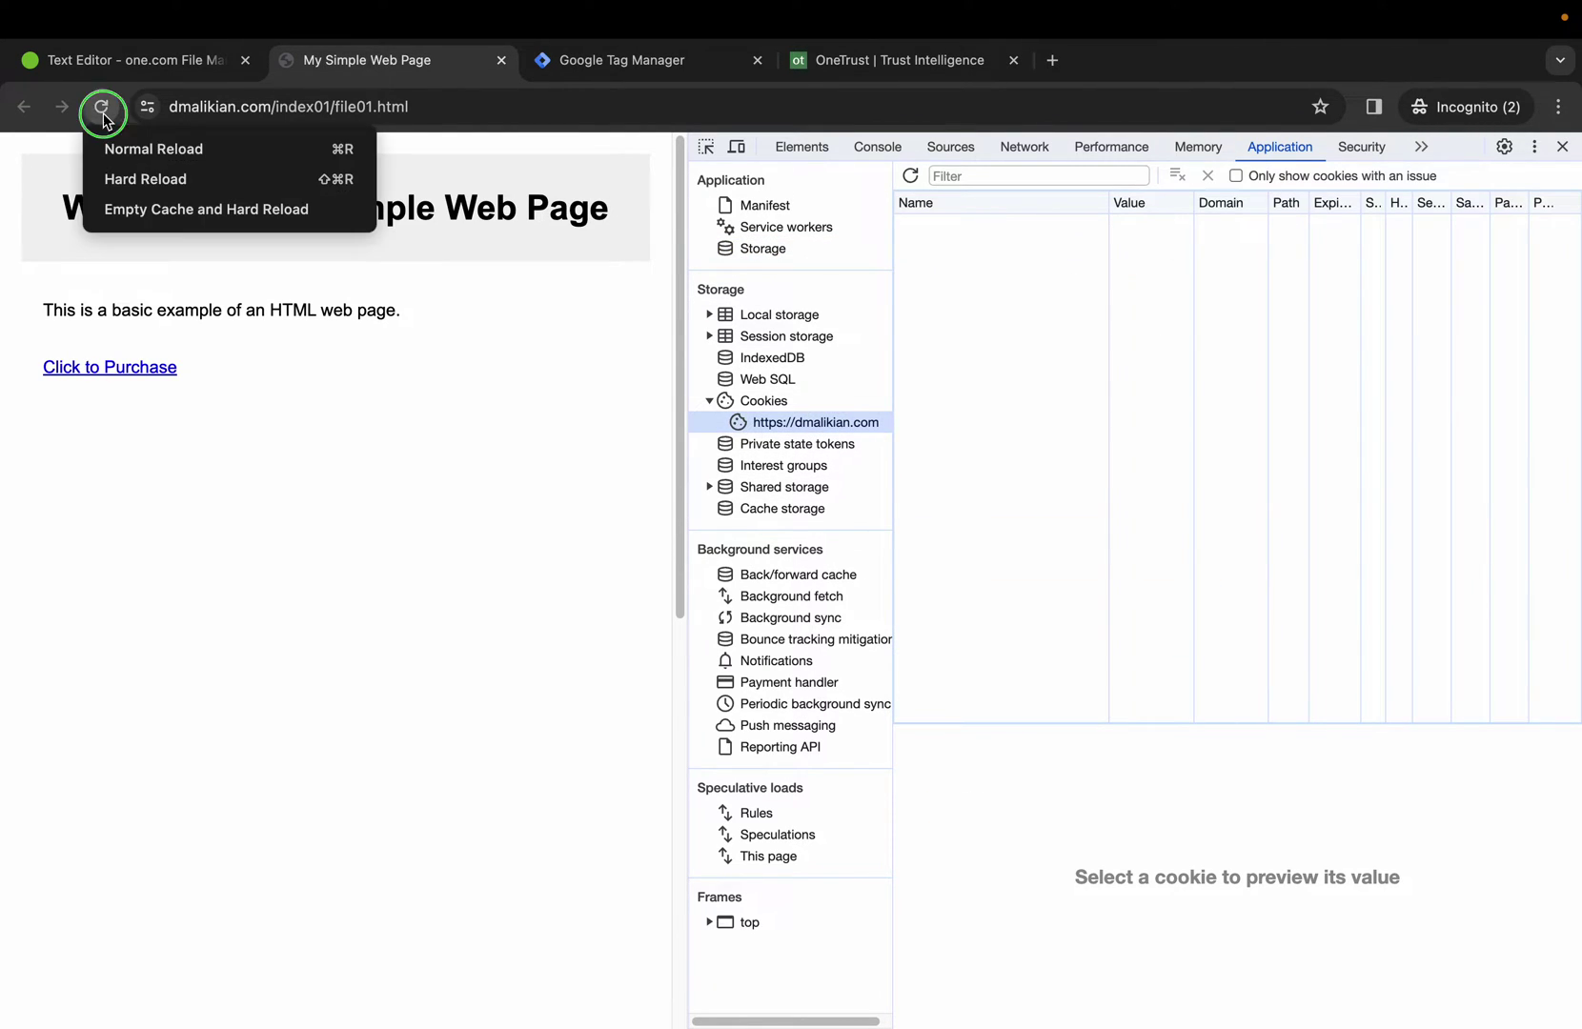
{"action": "left_click", "coordinate": [148, 210]}
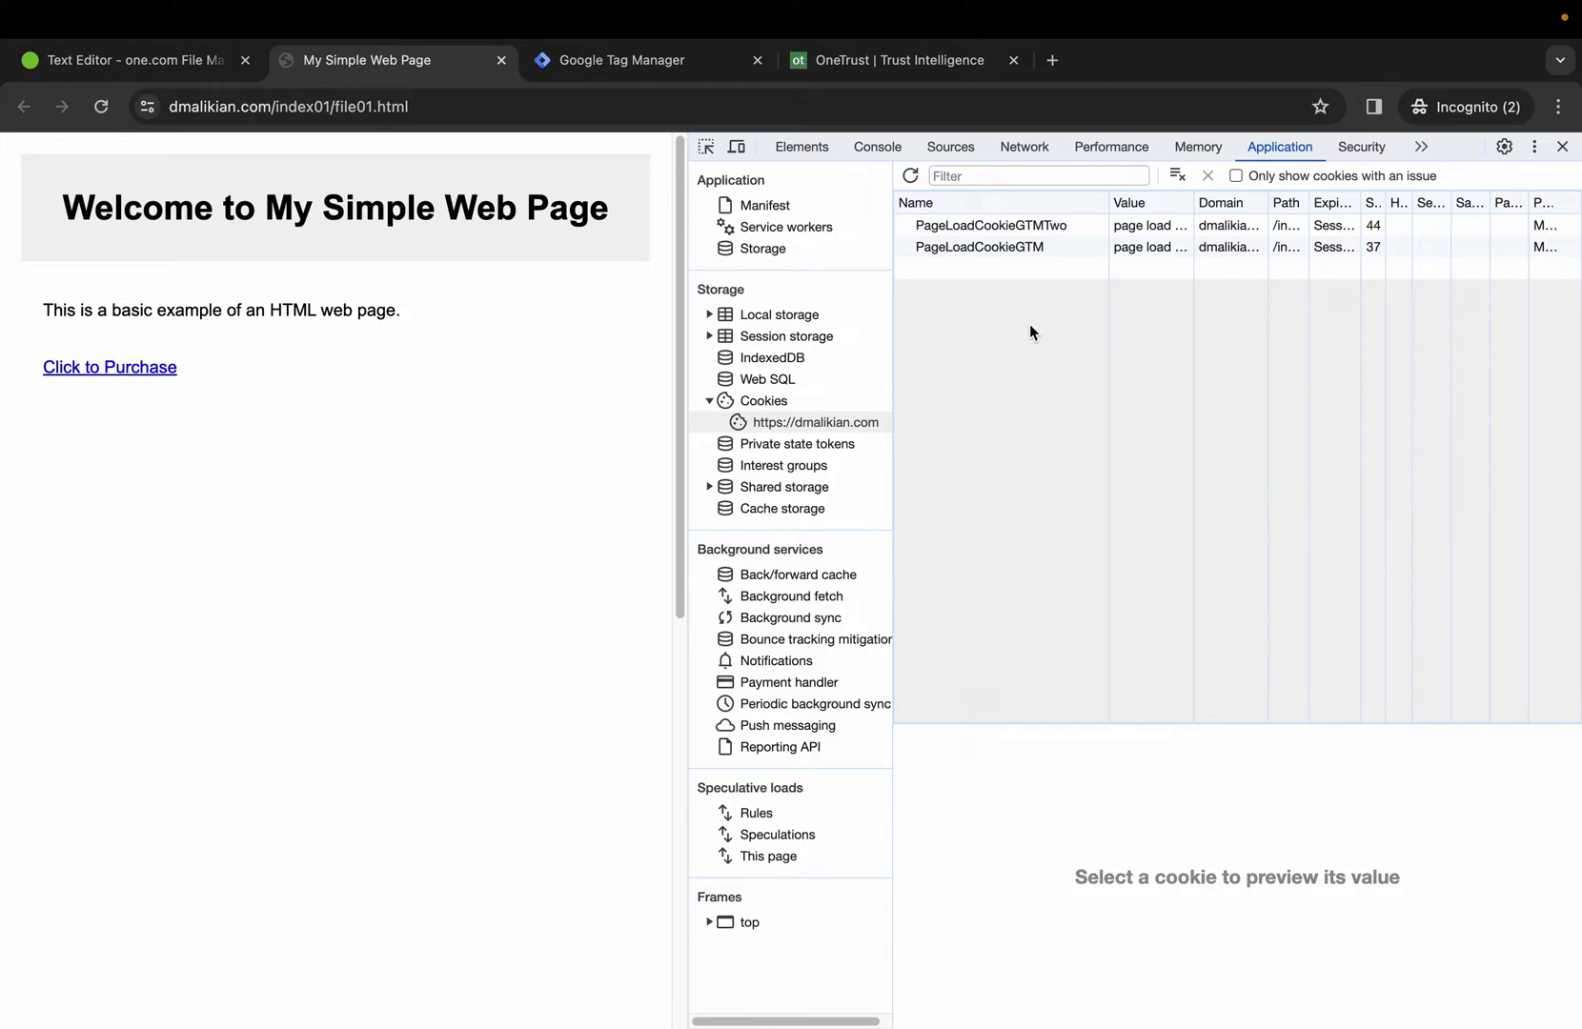
{"action": "left_click", "coordinate": [639, 63]}
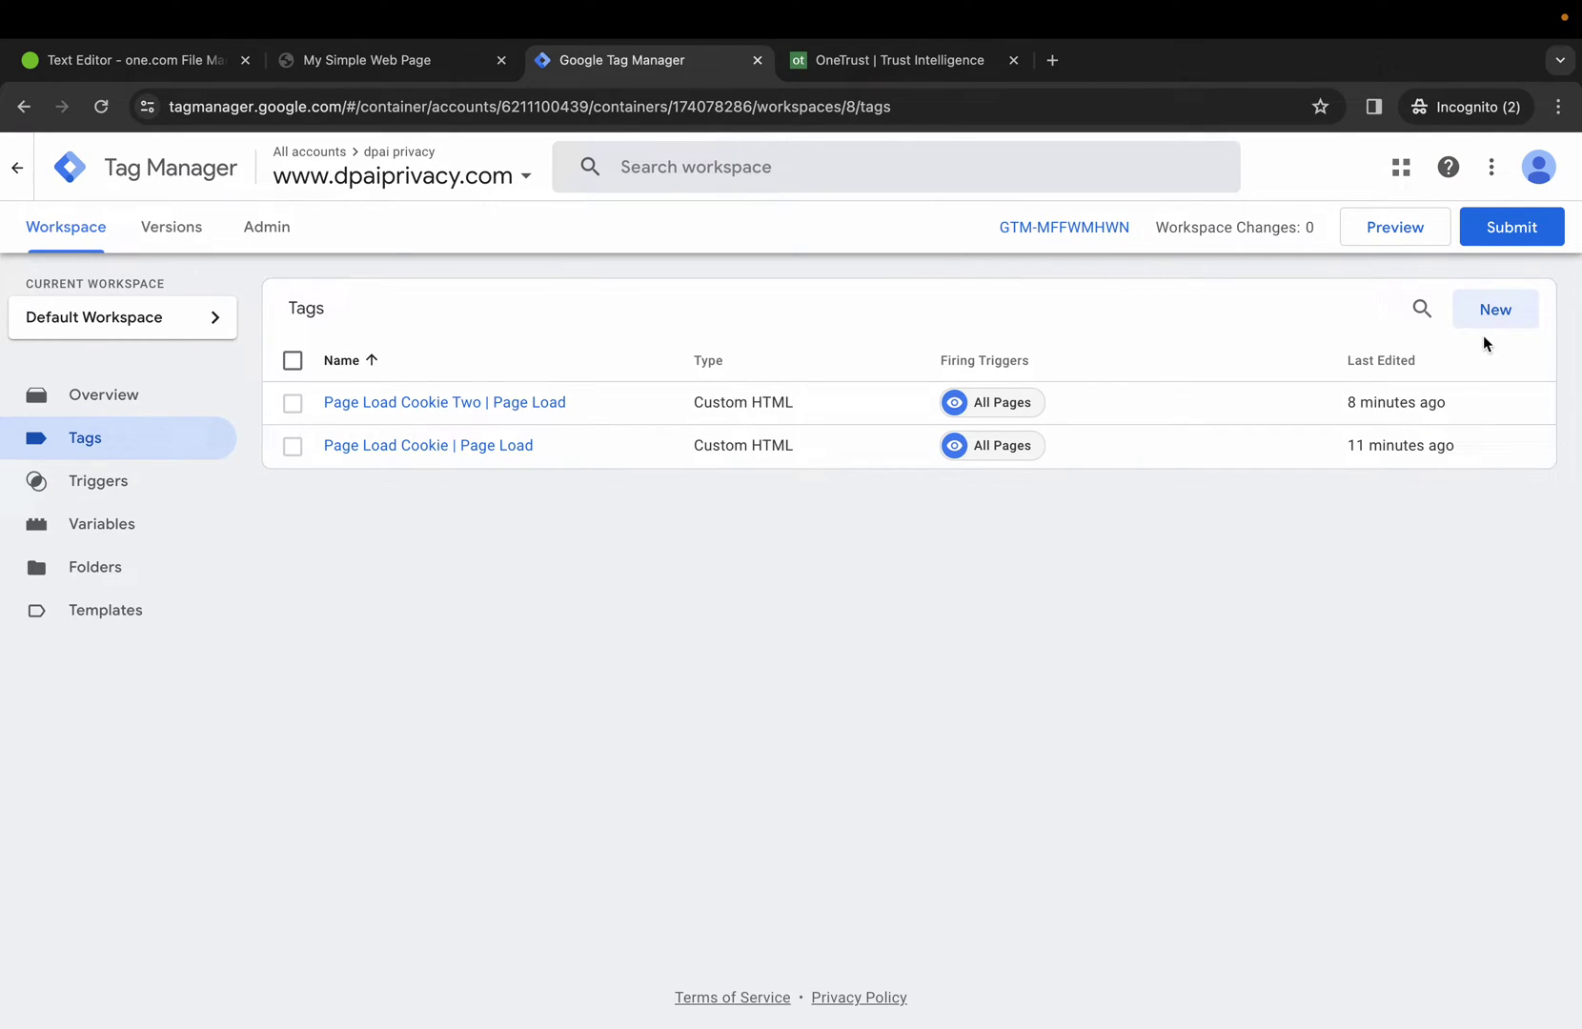
Step: Create a new tag with the Custom HTML tag type
{"action": "left_click", "coordinate": [1496, 310]}
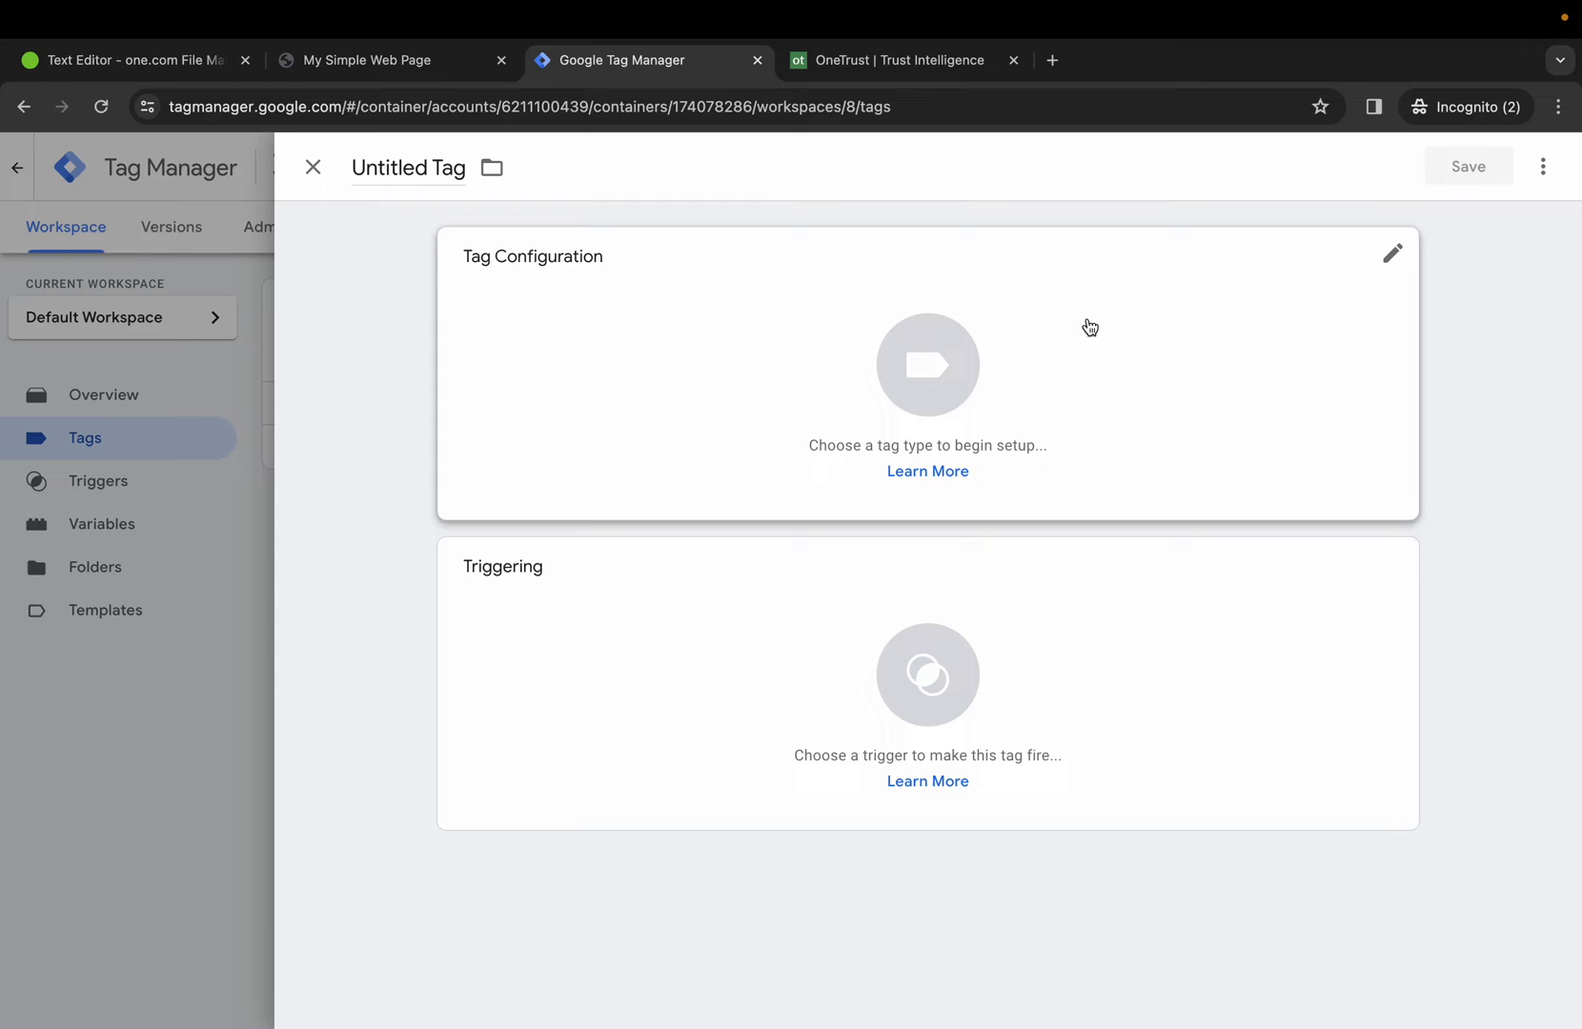
{"action": "left_click", "coordinate": [749, 408]}
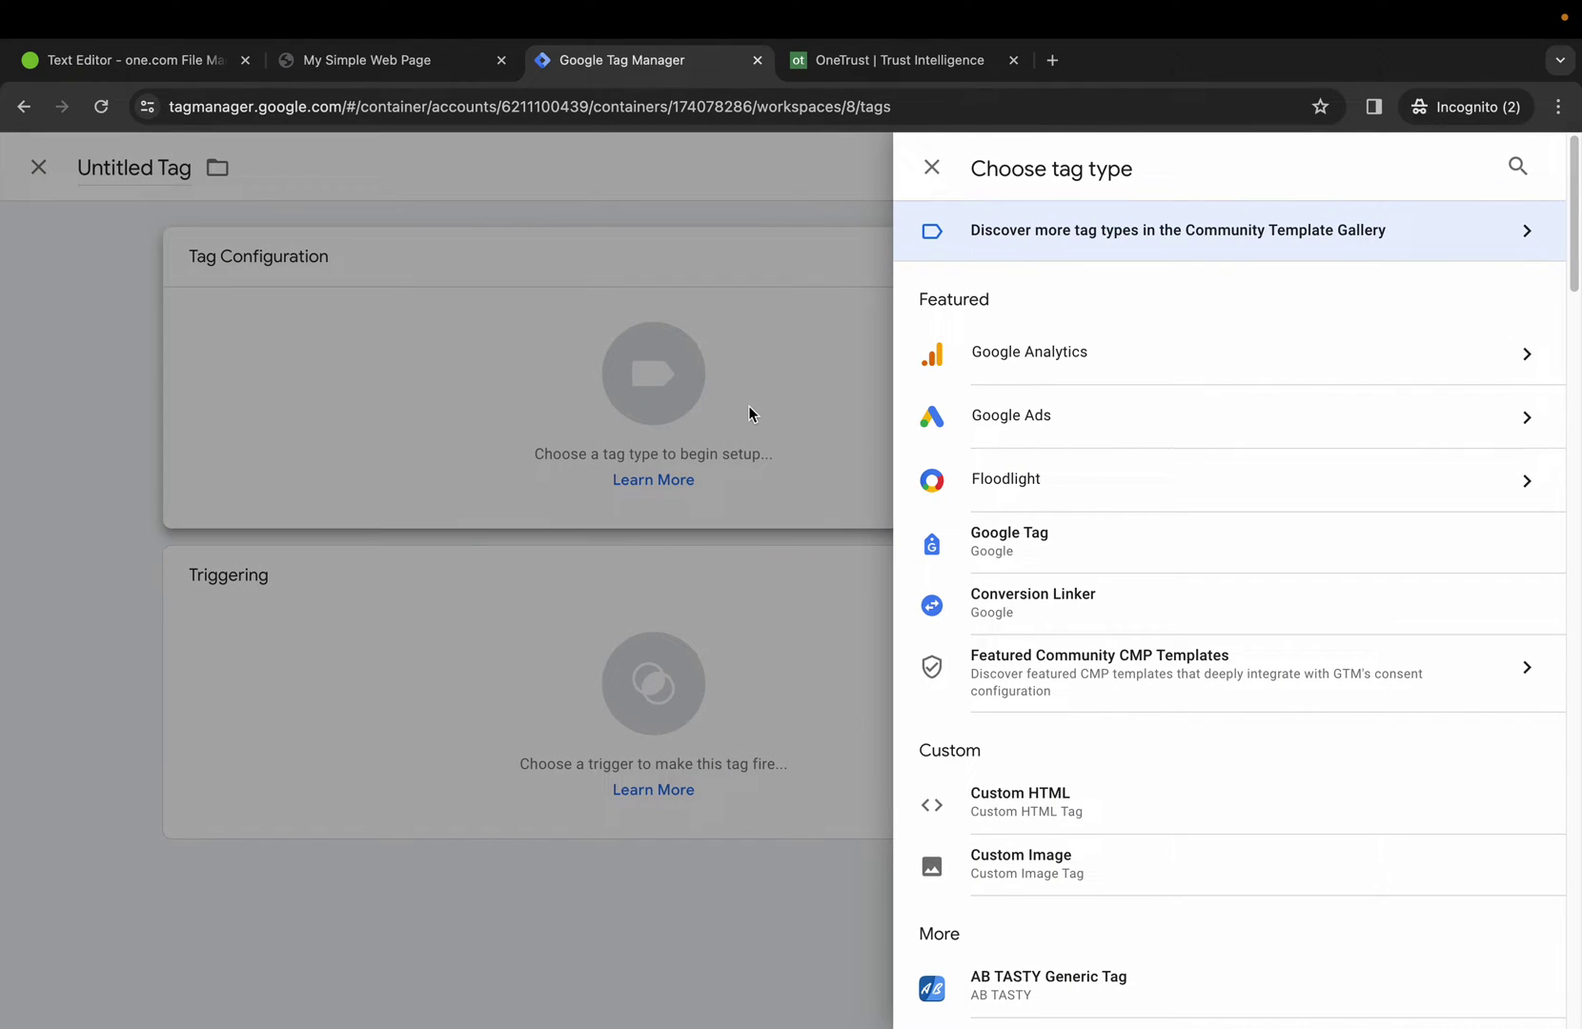
{"action": "left_click", "coordinate": [1052, 809]}
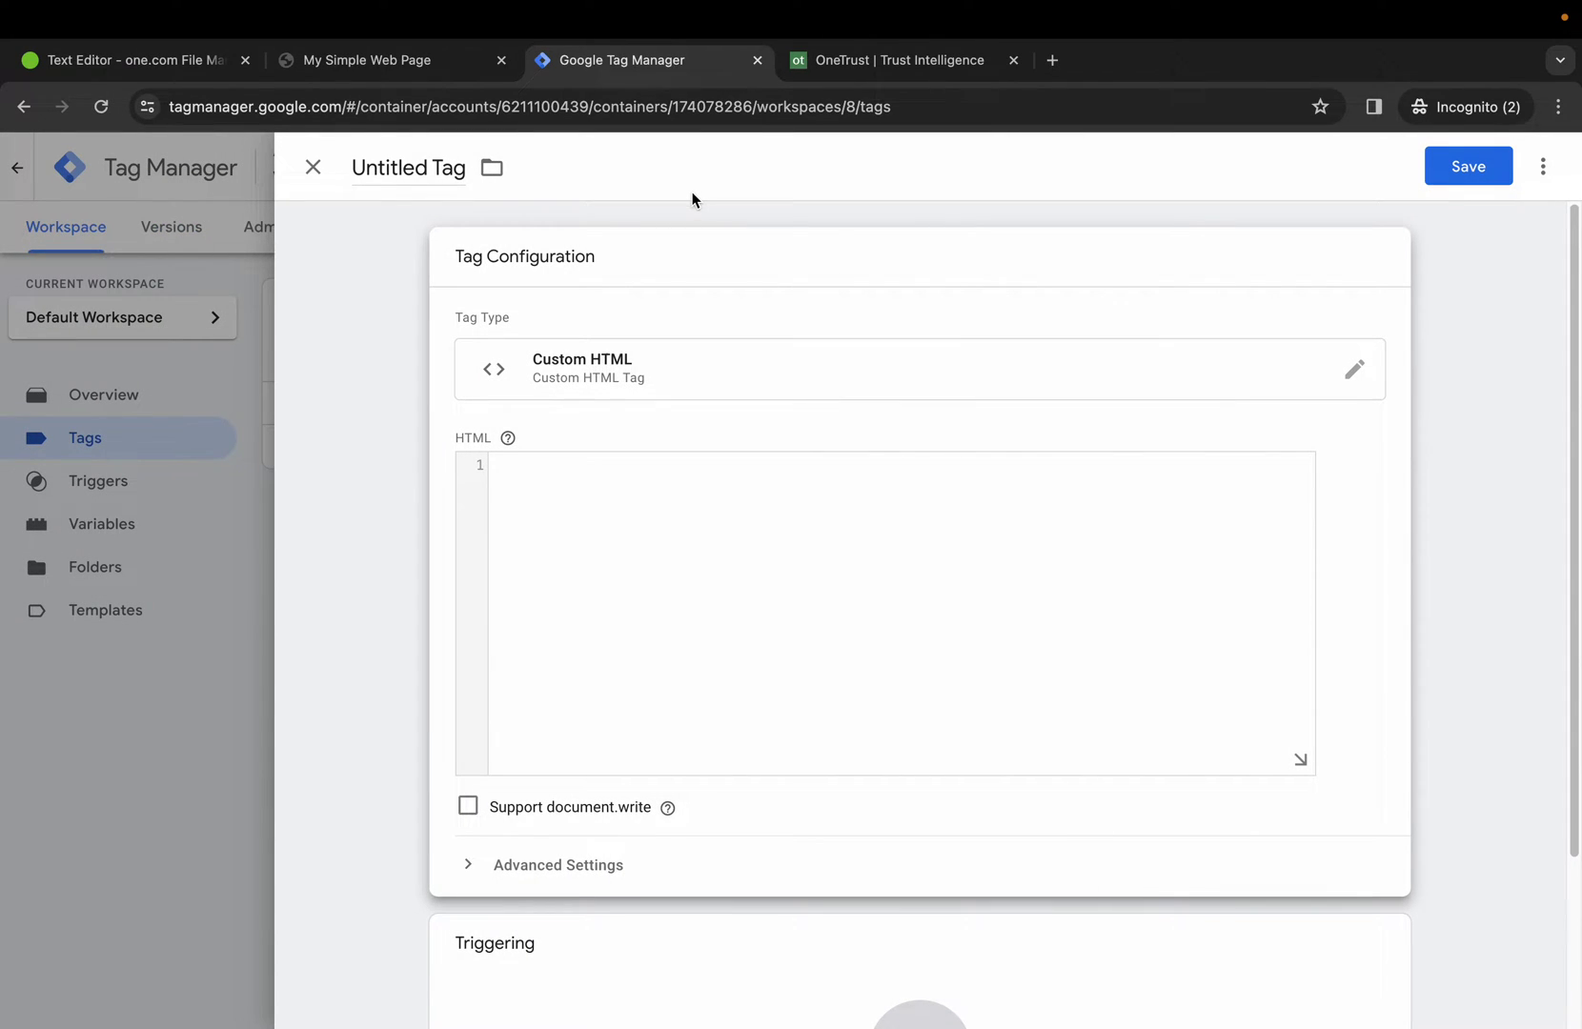
Step: Copy the Production CDN cookie script from OneTrust's Production Scripts
{"action": "left_click", "coordinate": [865, 67]}
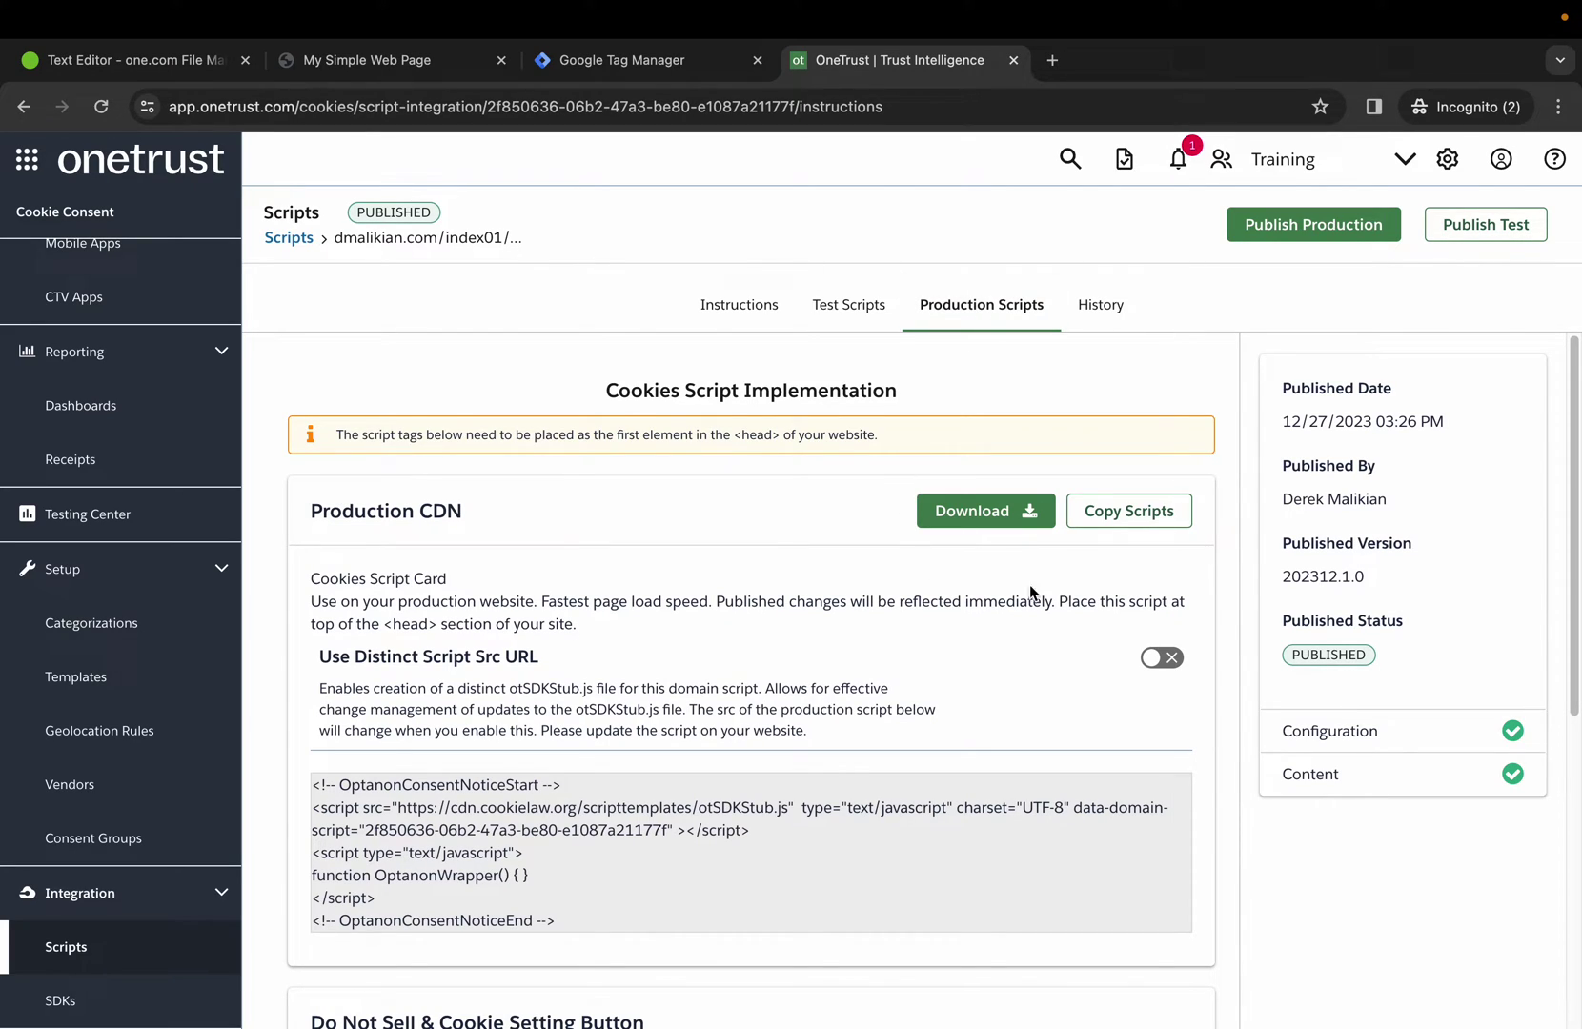
{"action": "left_click", "coordinate": [1122, 513]}
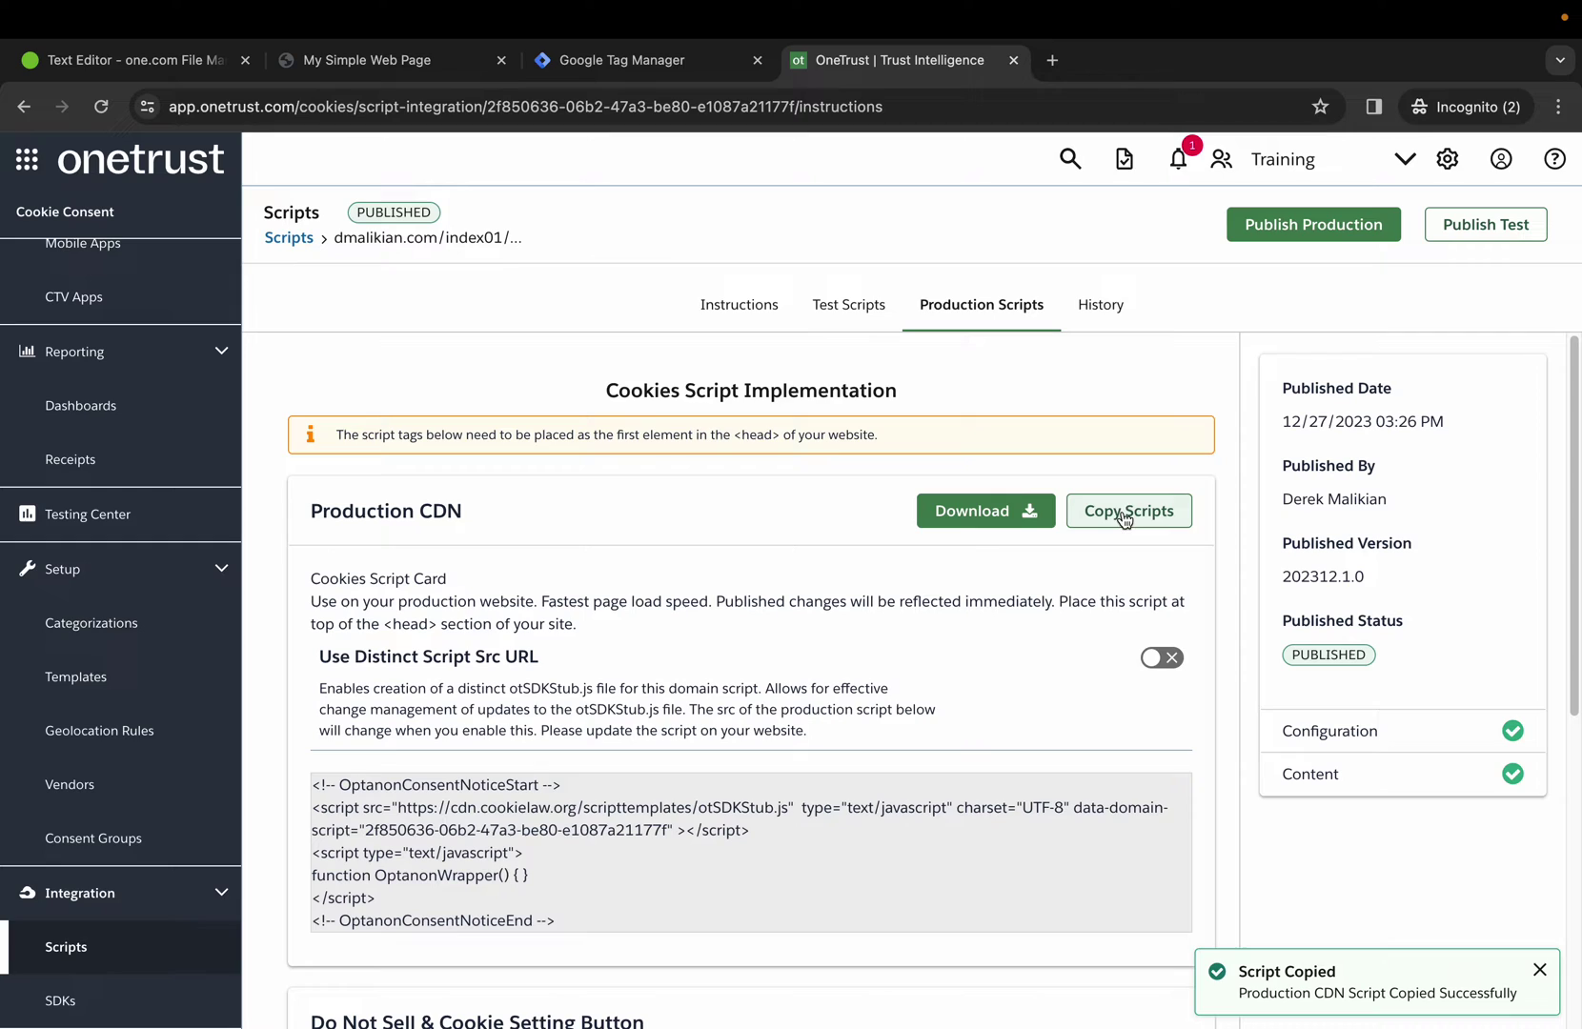
Step: Paste the OneTrust script into the HTML box, drop the blank line, and enable document.write support
{"action": "left_click", "coordinate": [657, 63]}
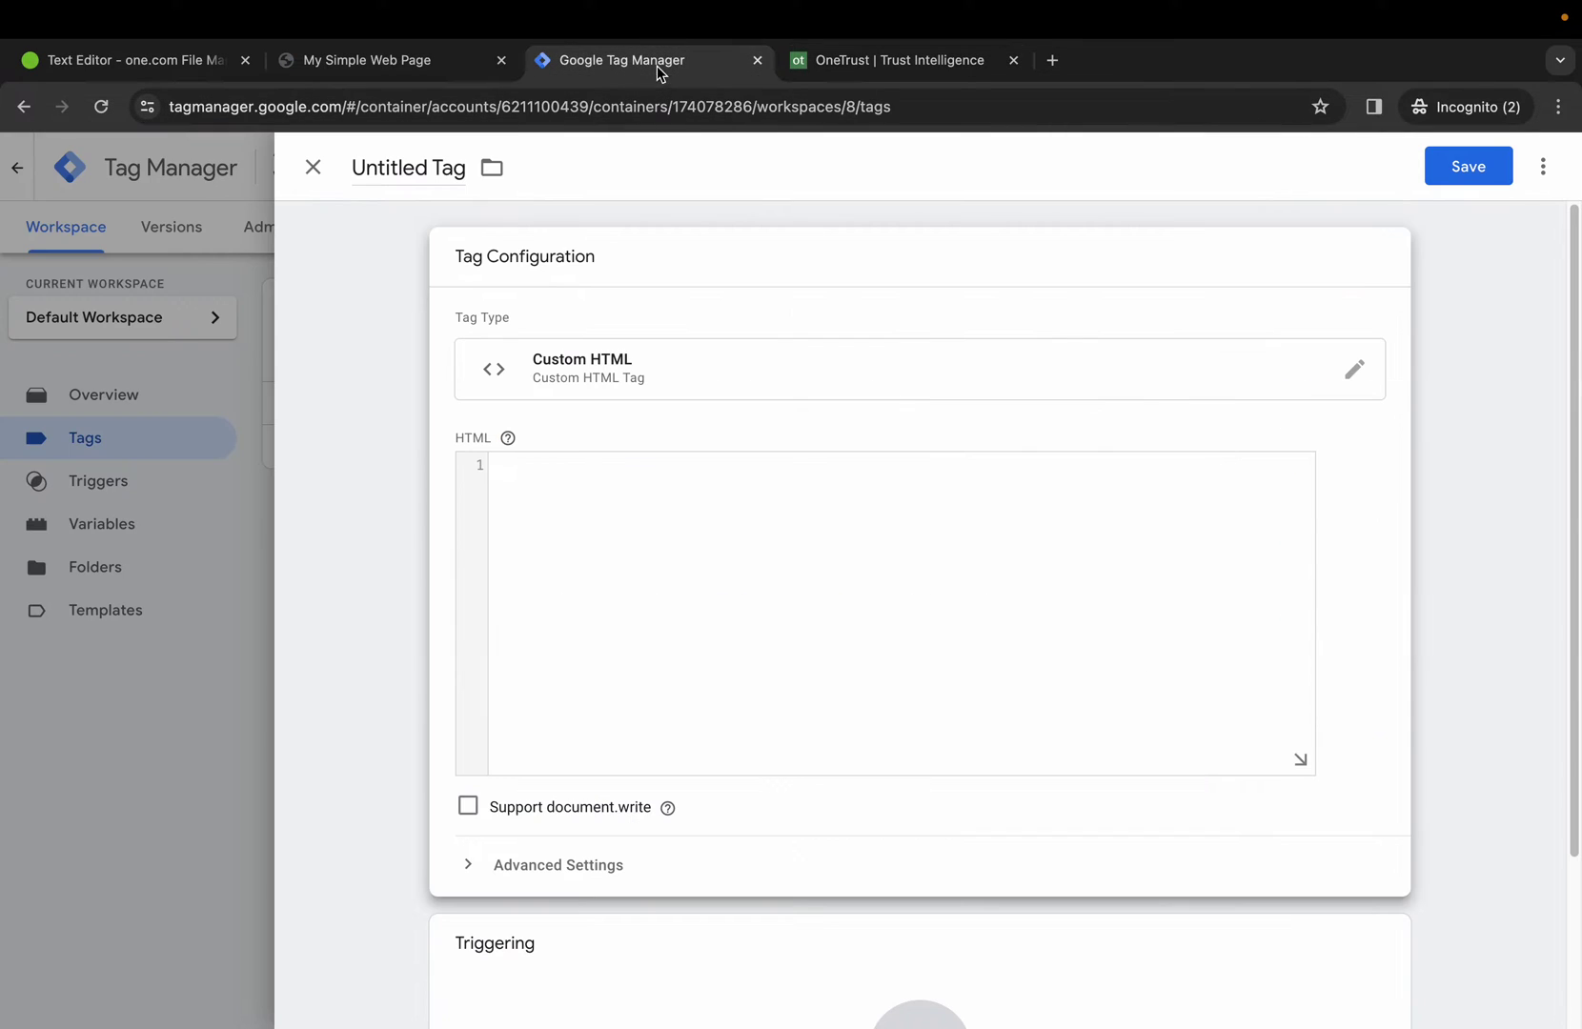
{"action": "left_click", "coordinate": [666, 460]}
{"action": "key", "text": "super+v"}
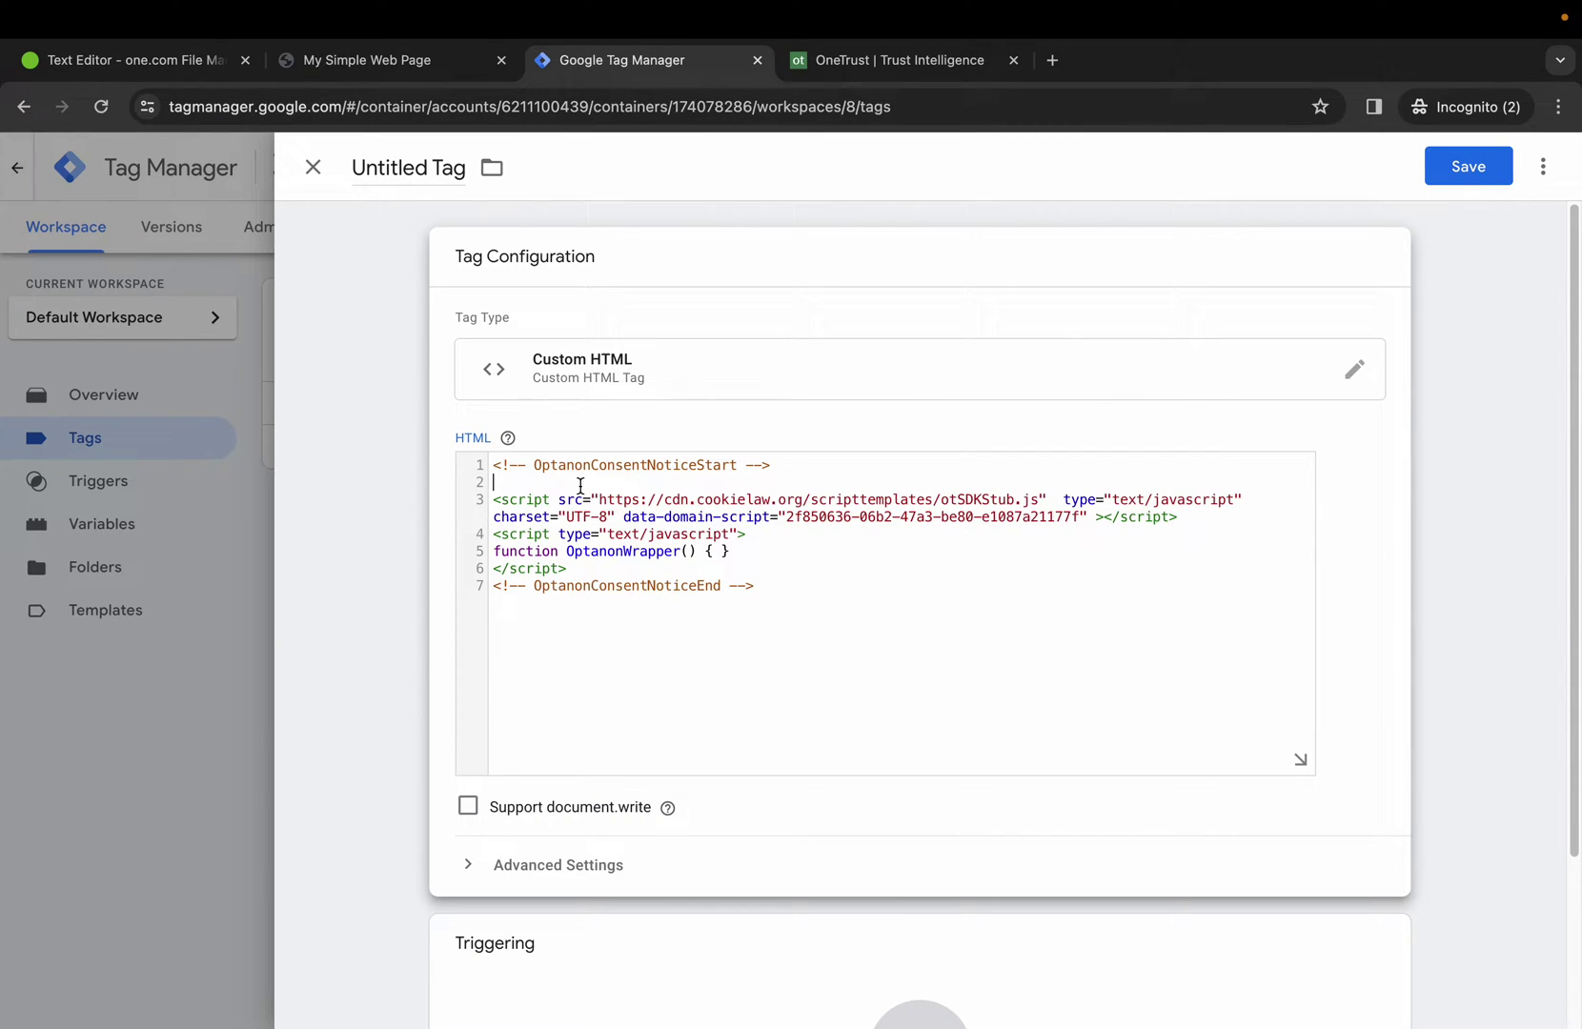
{"action": "key", "text": "BackSpace"}
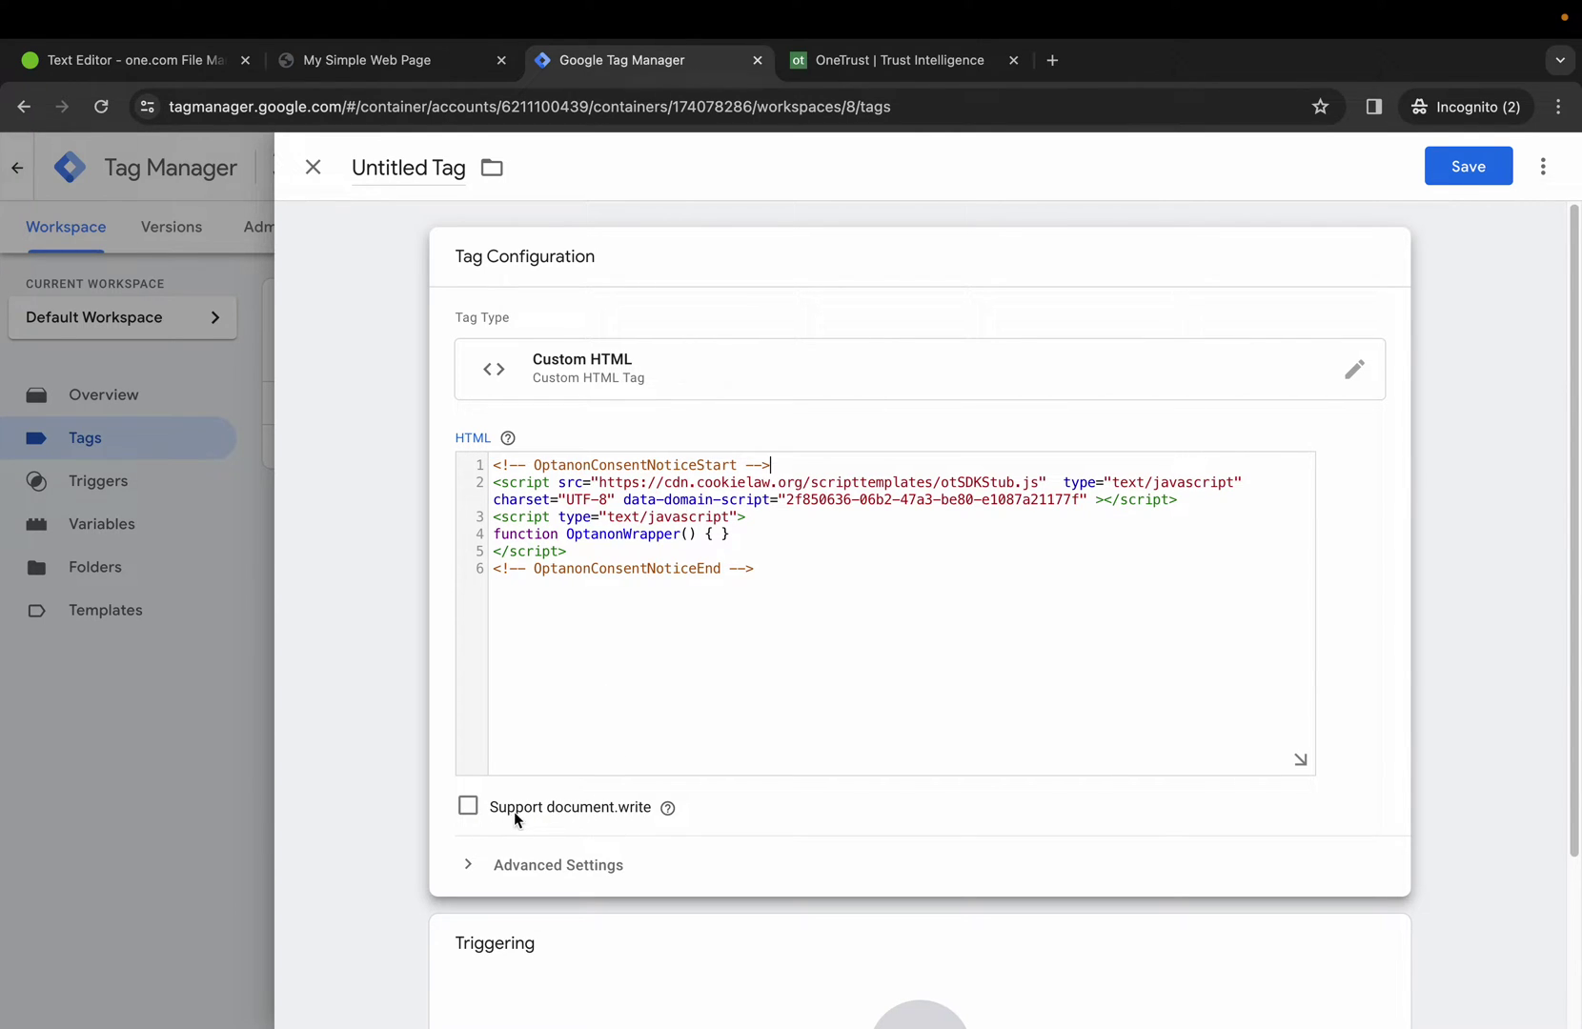
{"action": "left_click", "coordinate": [469, 808]}
Step: Fire the tag on Consent Initialization - All Pages, name it 'OneTrust Cookie Banner', and save
{"action": "scroll", "coordinate": [377, 739], "scroll_direction": "down", "scroll_amount": 3}
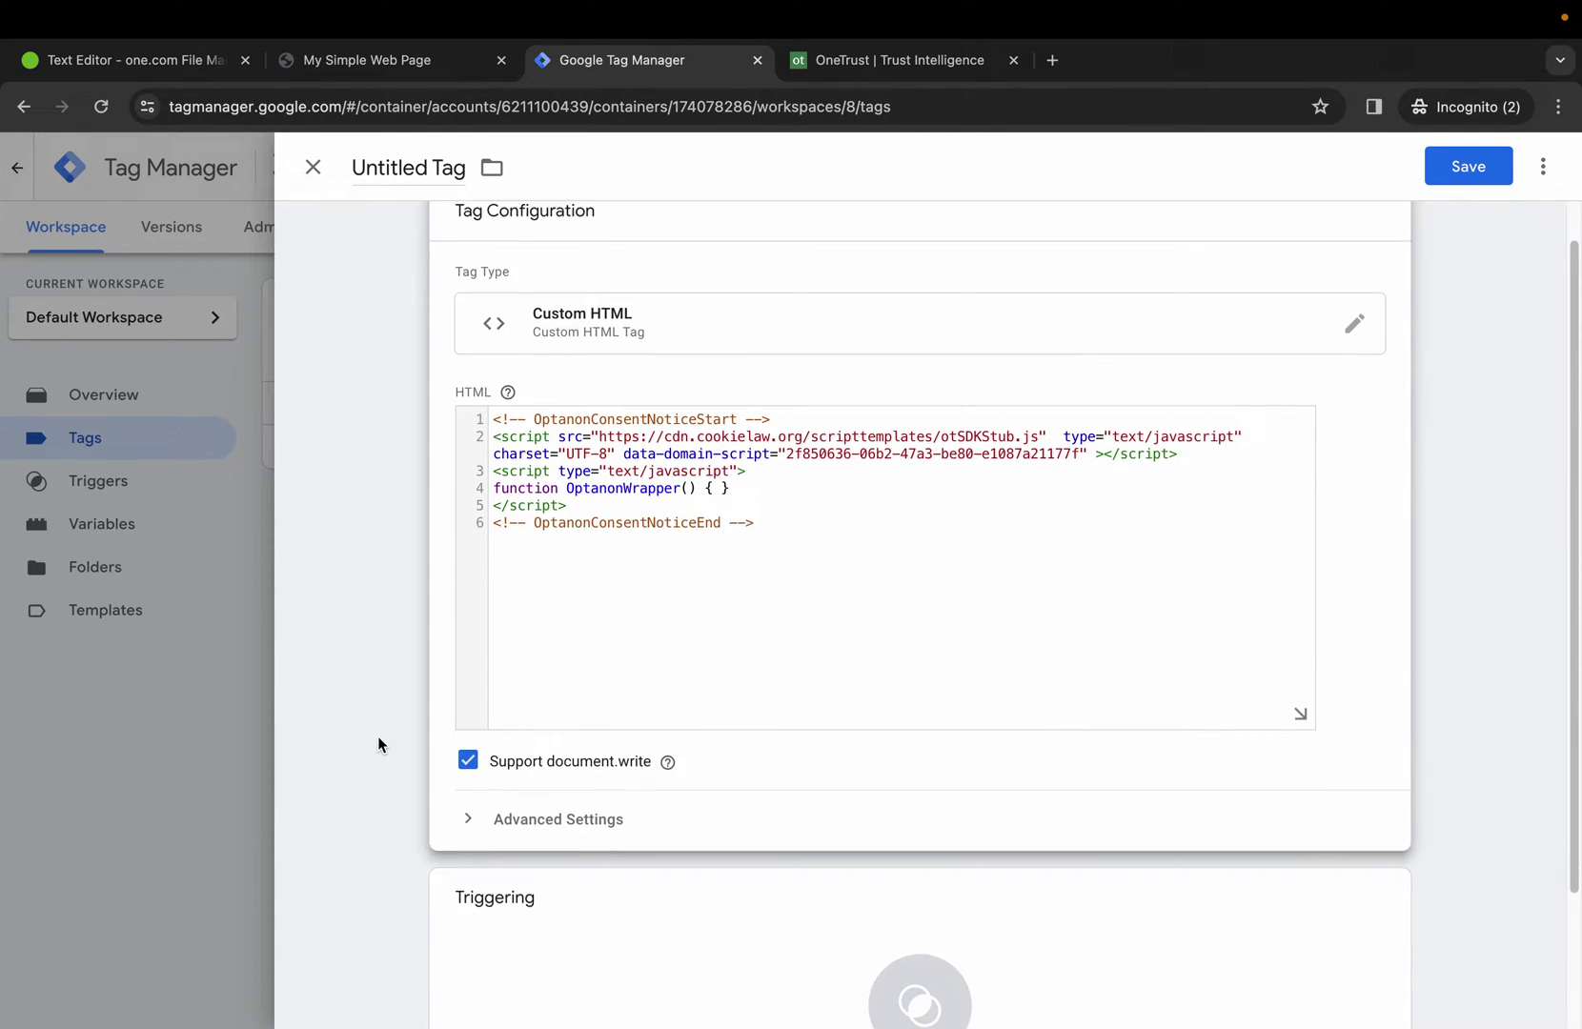
{"action": "left_click", "coordinate": [563, 806]}
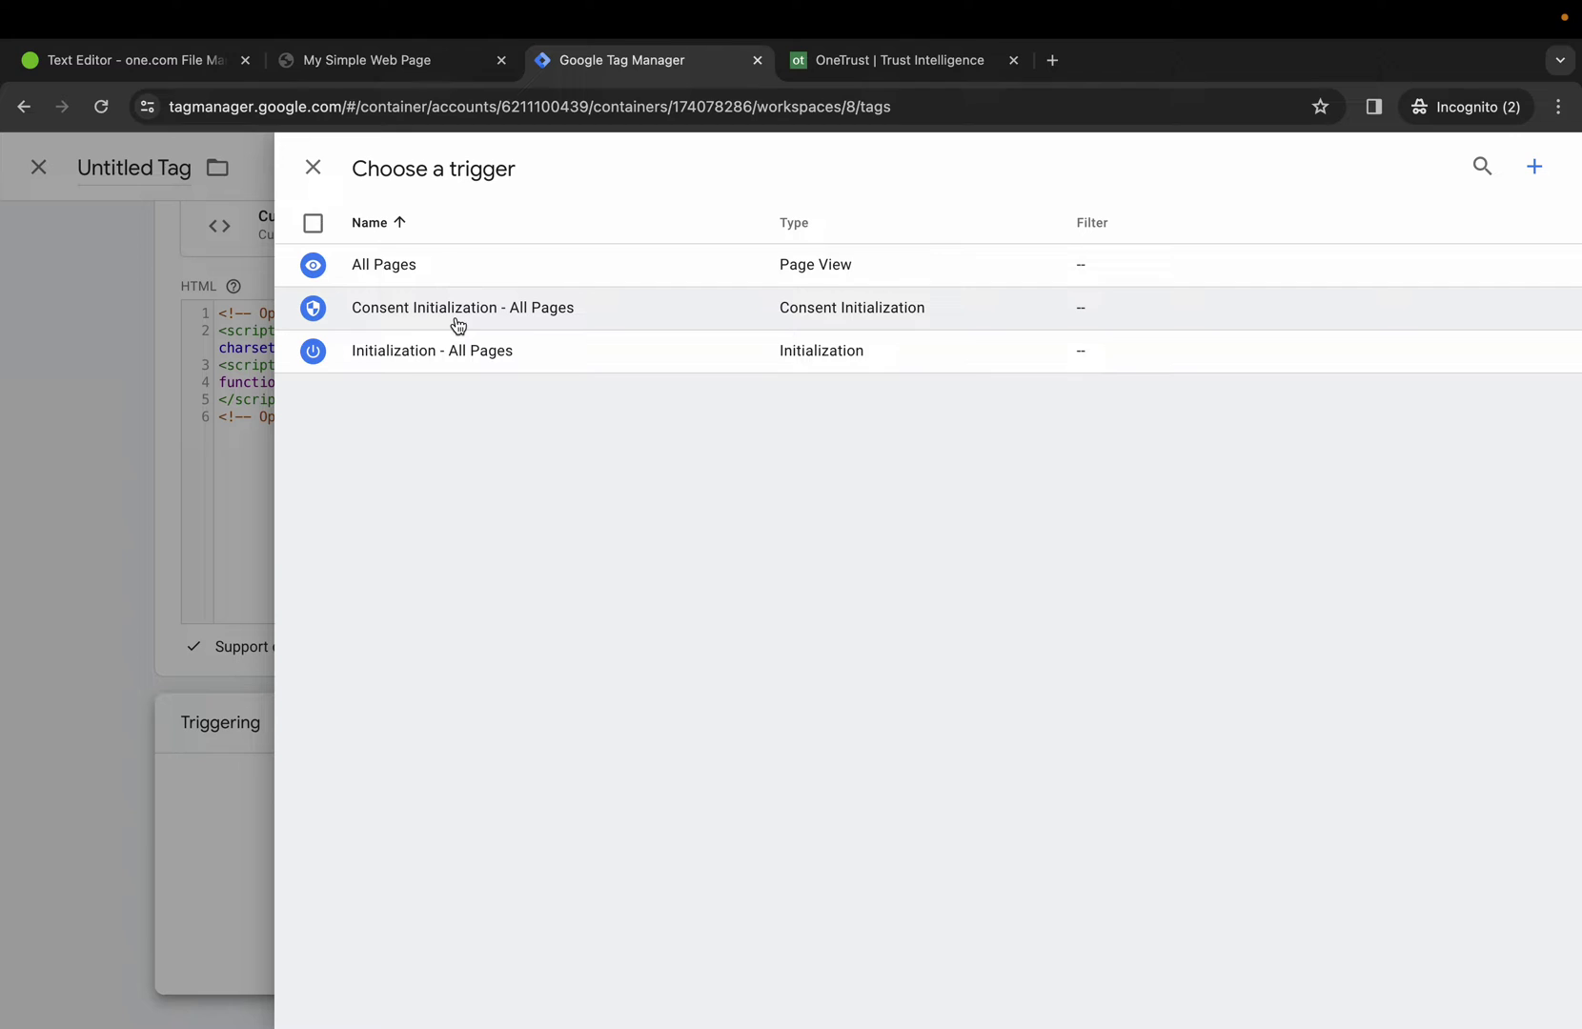
{"action": "left_click", "coordinate": [639, 321]}
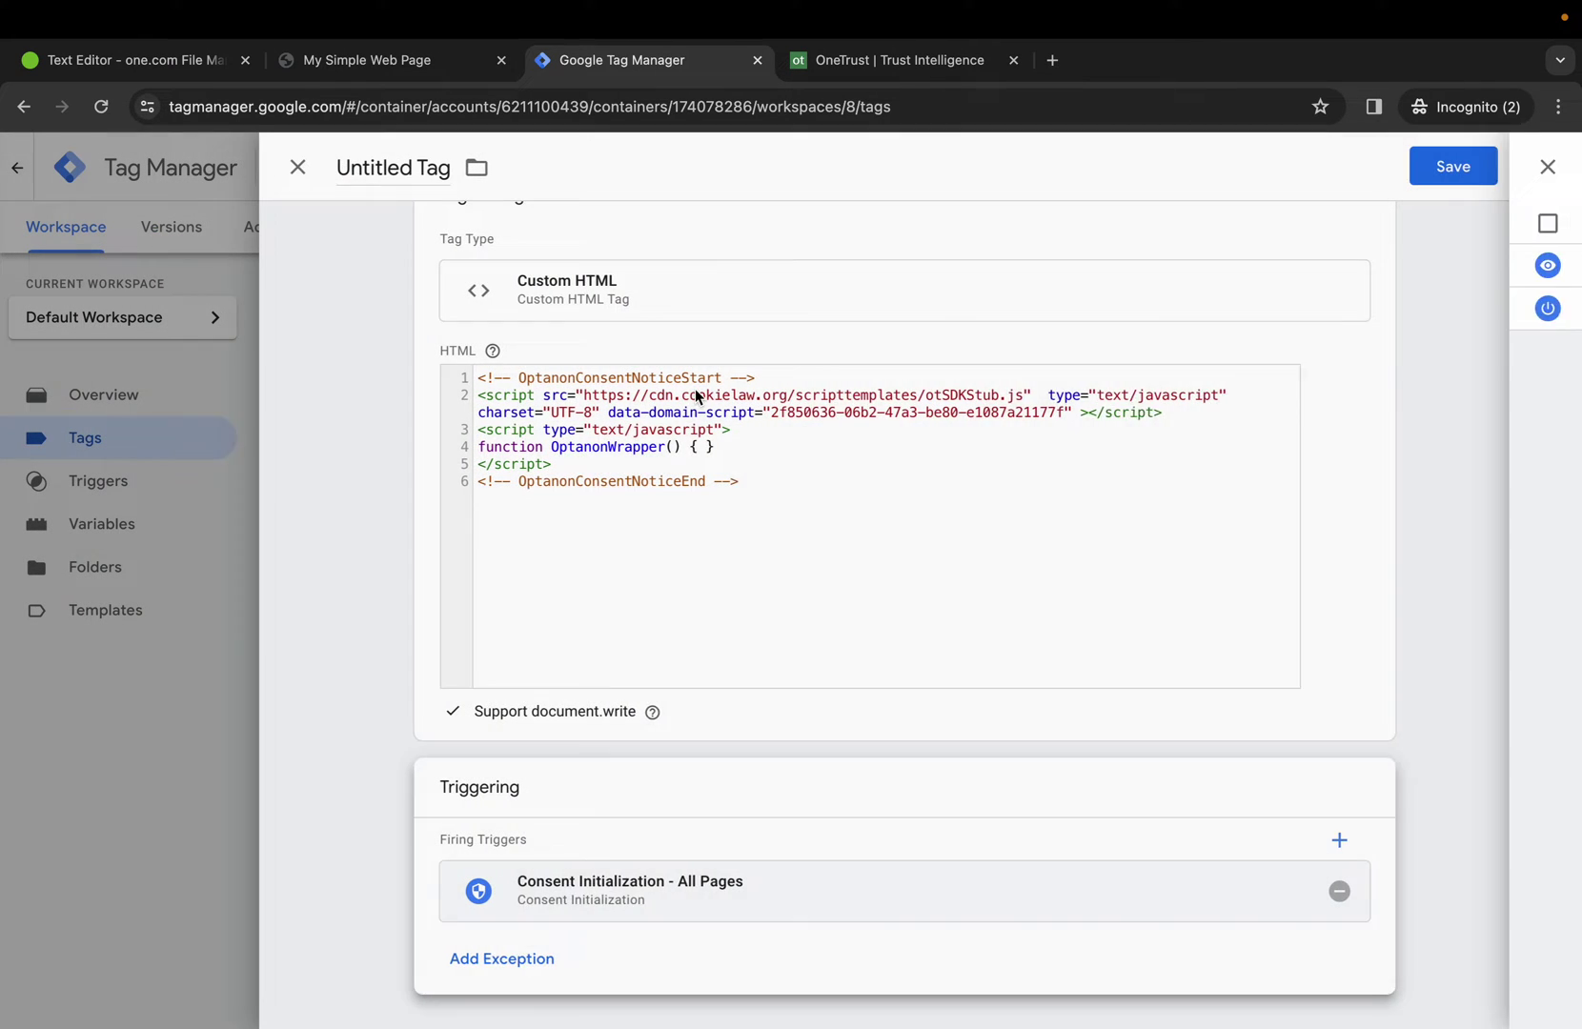
{"action": "left_click", "coordinate": [420, 172]}
{"action": "type", "text": "OneT"}
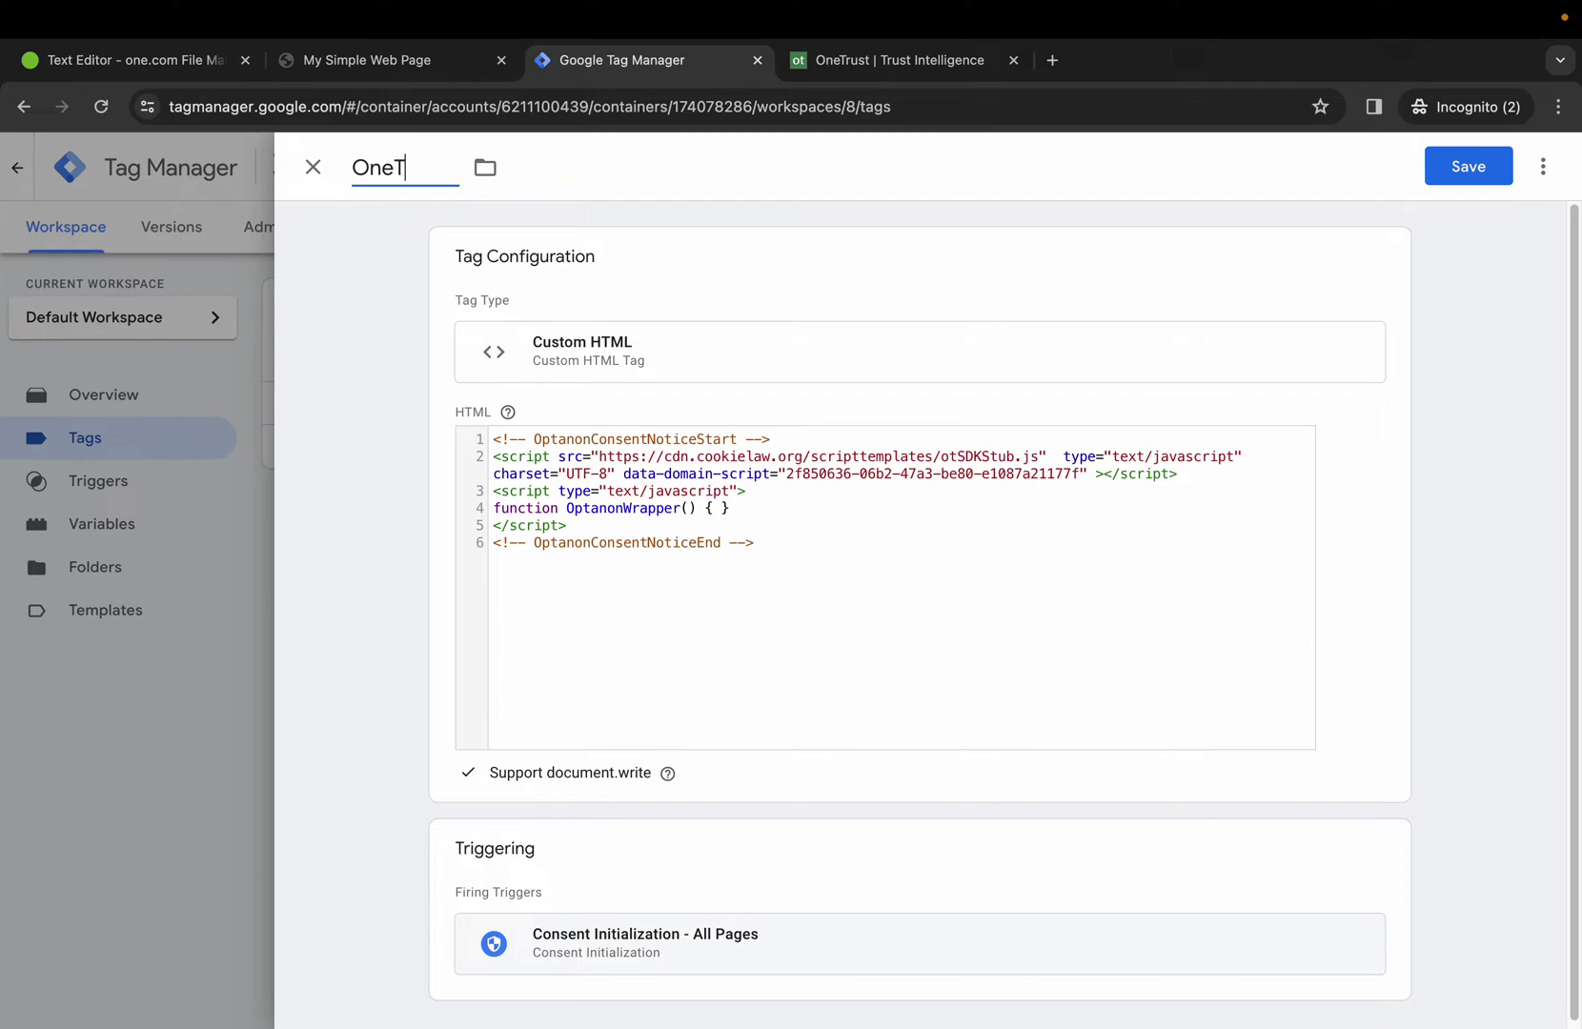
{"action": "type", "text": "rust Cooki"}
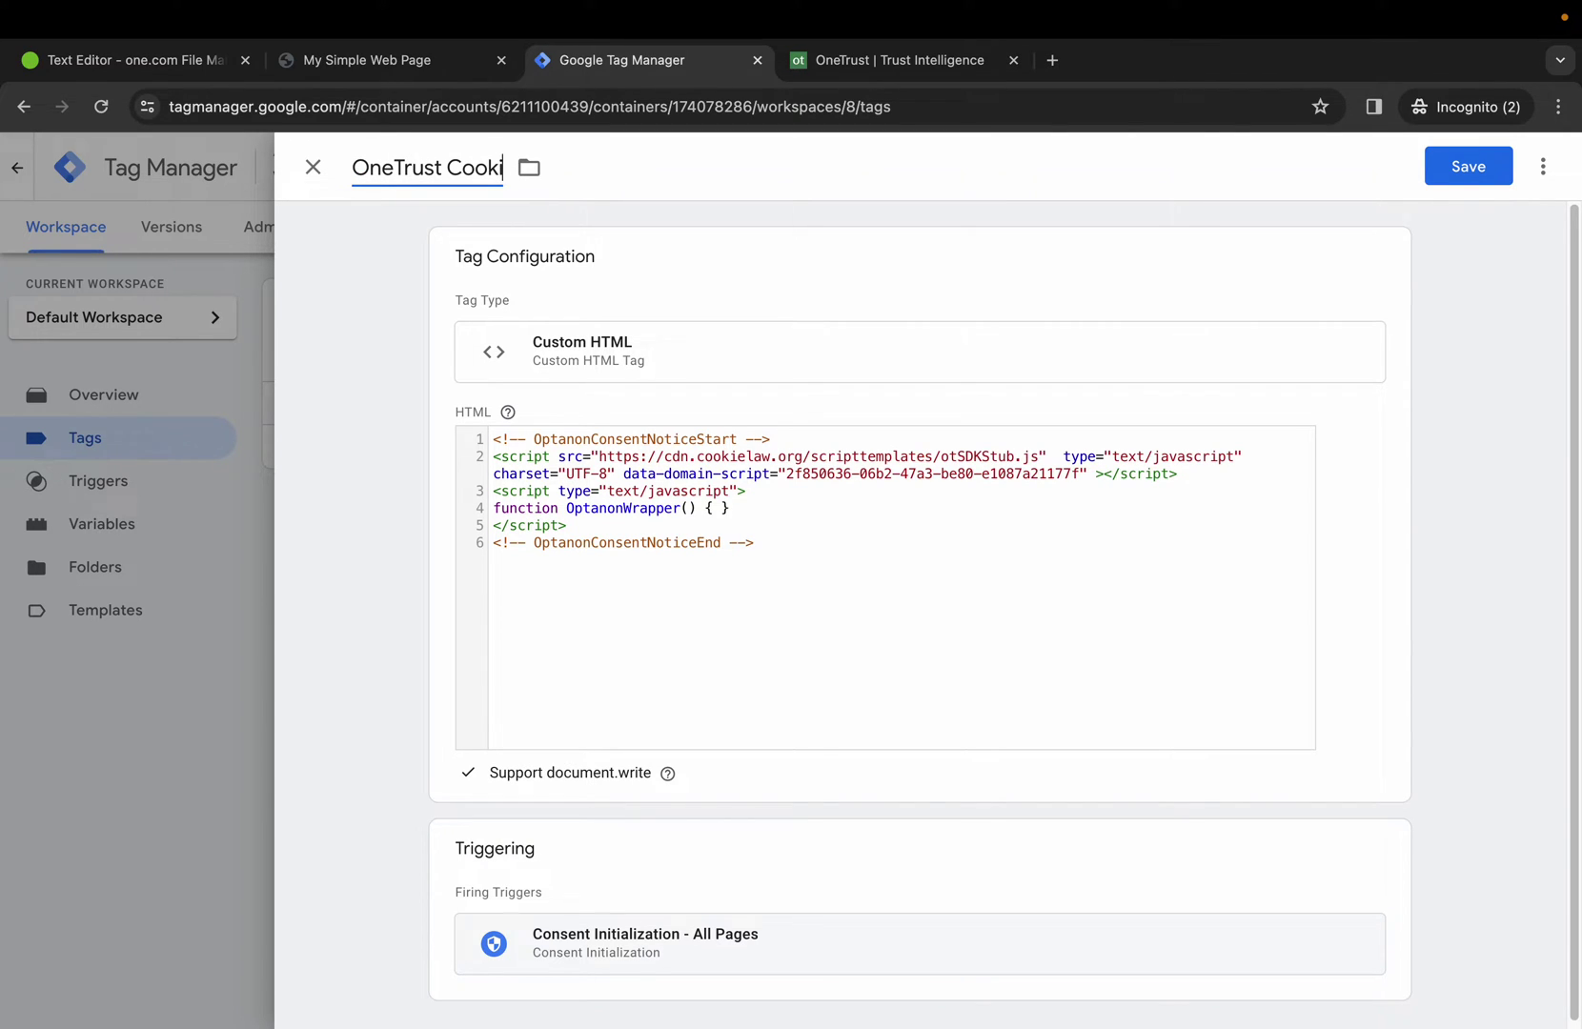
{"action": "type", "text": "e Banner"}
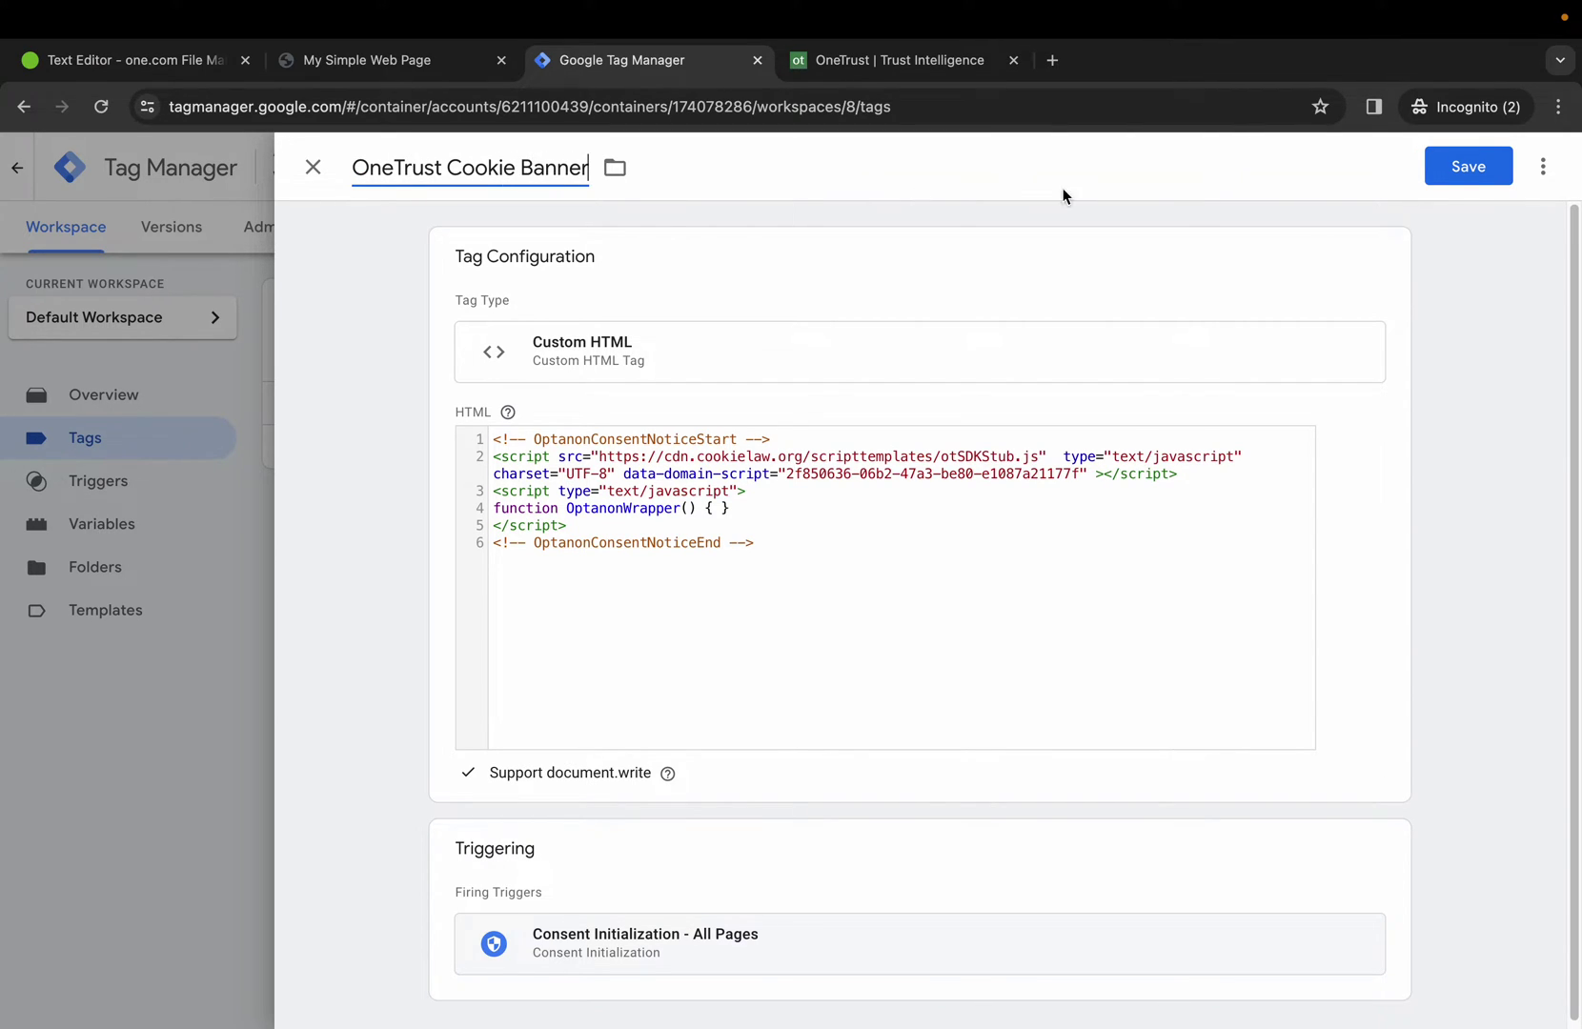
{"action": "left_click", "coordinate": [1474, 177]}
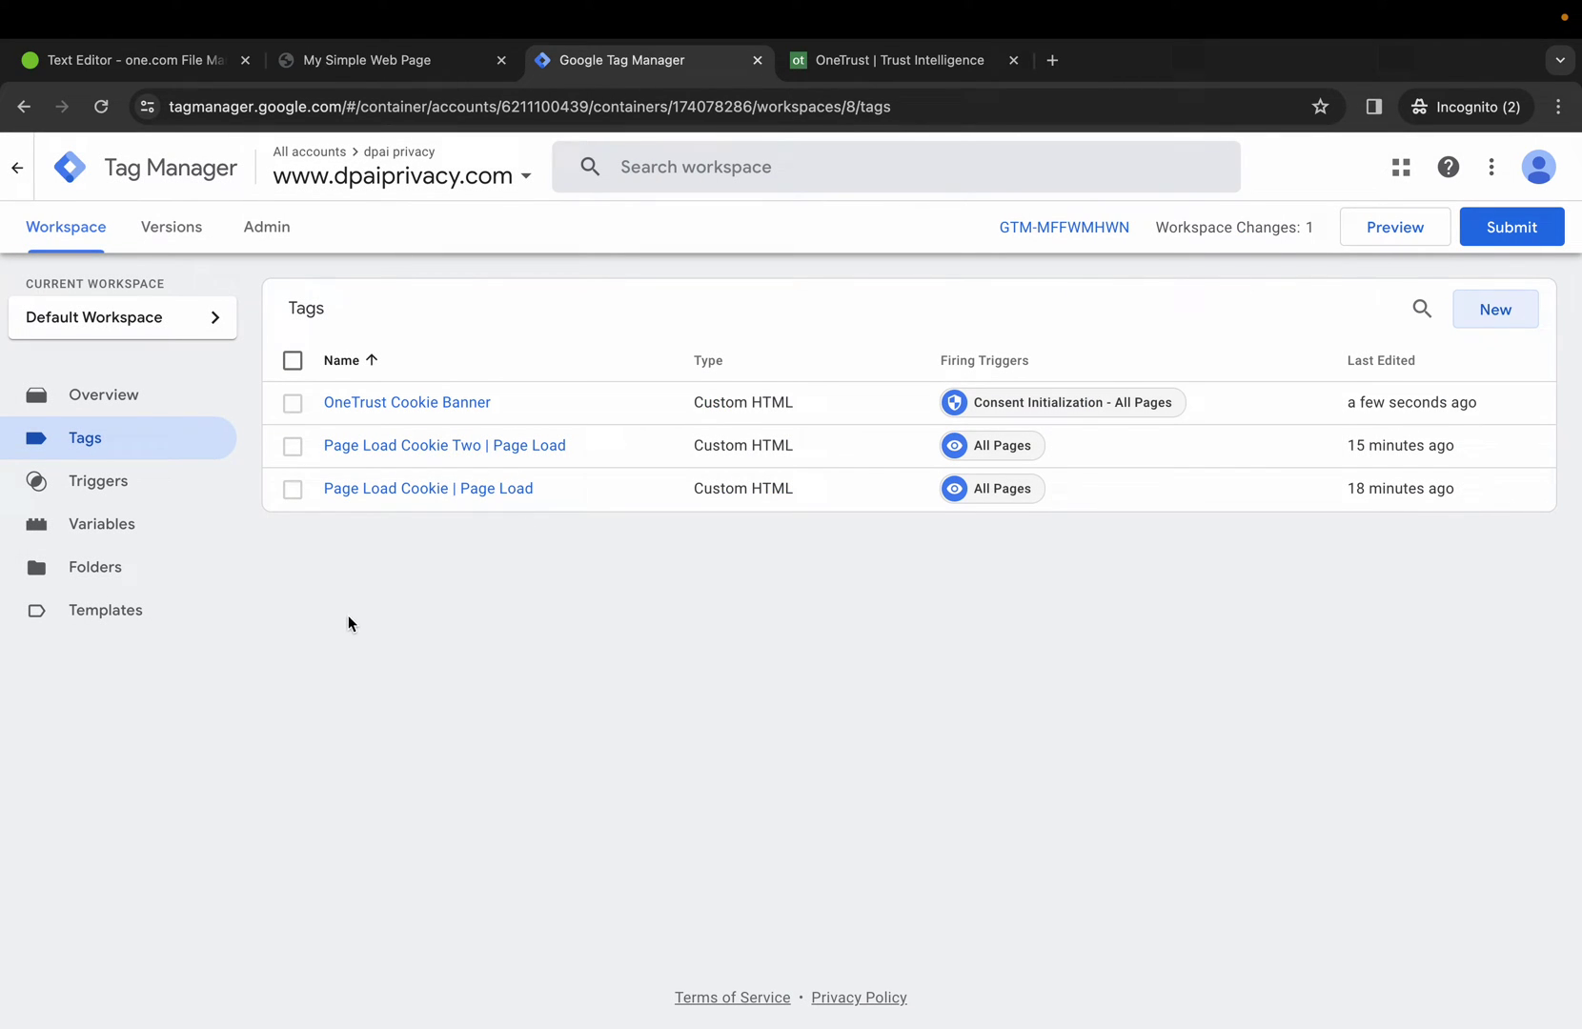
Step: Create a 1st Party Cookie variable reading the OptanonConsent cookie with URI-decoding enabled
{"action": "left_click", "coordinate": [127, 525]}
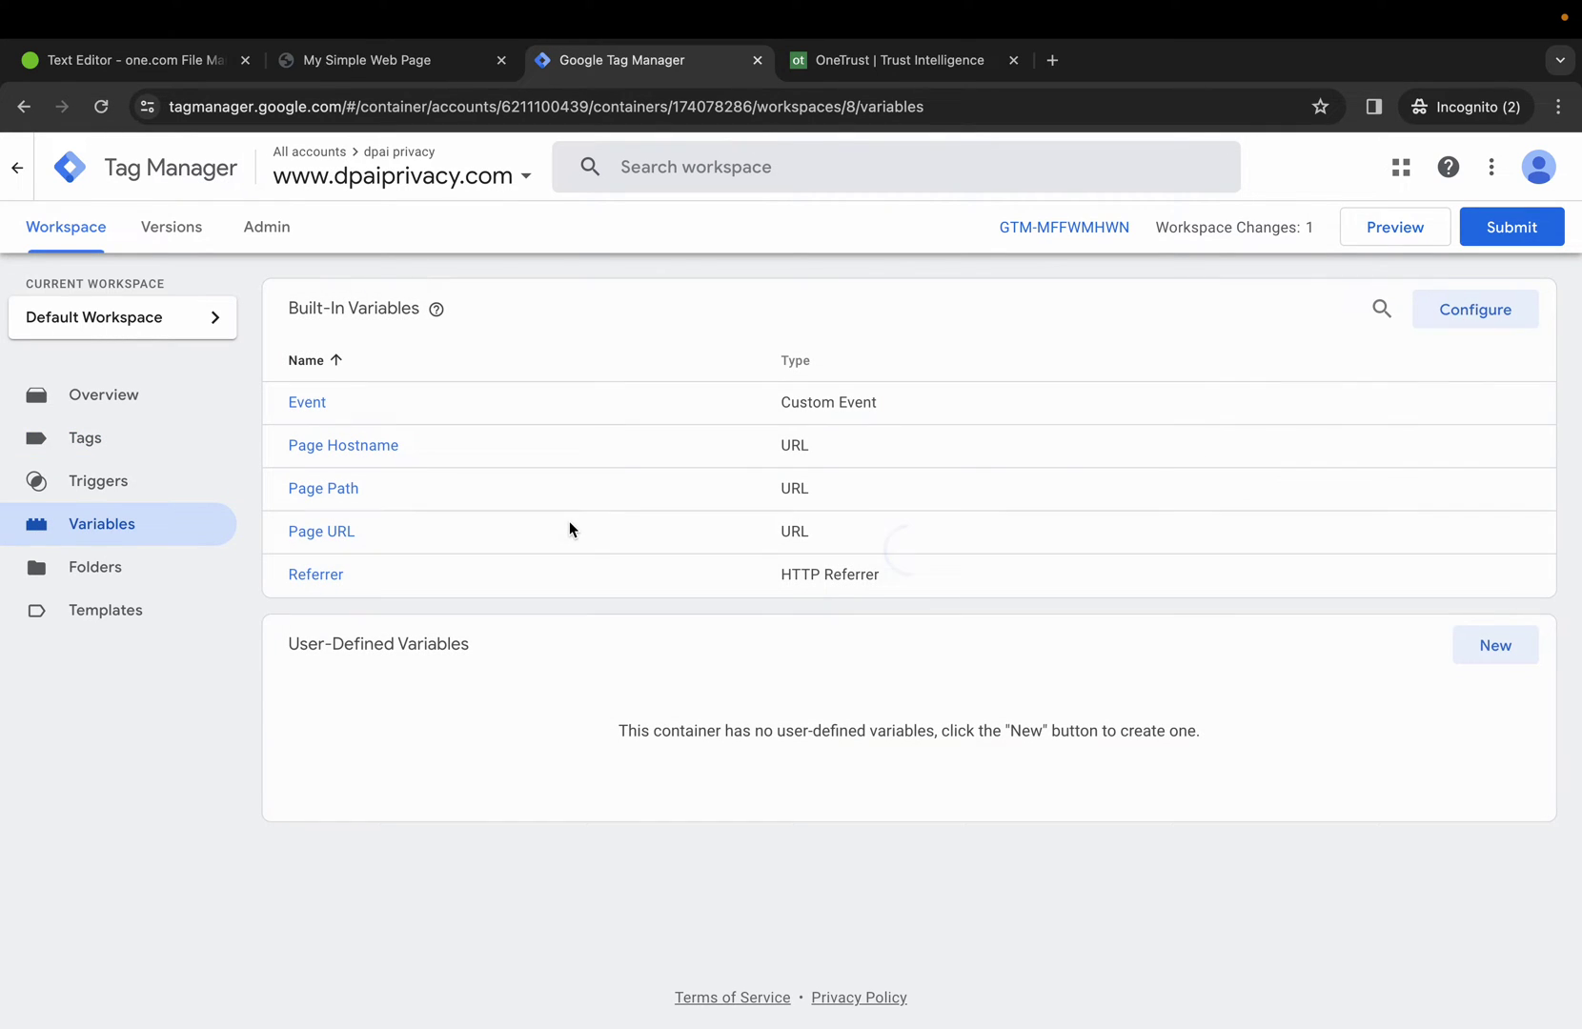
{"action": "left_click", "coordinate": [1491, 647]}
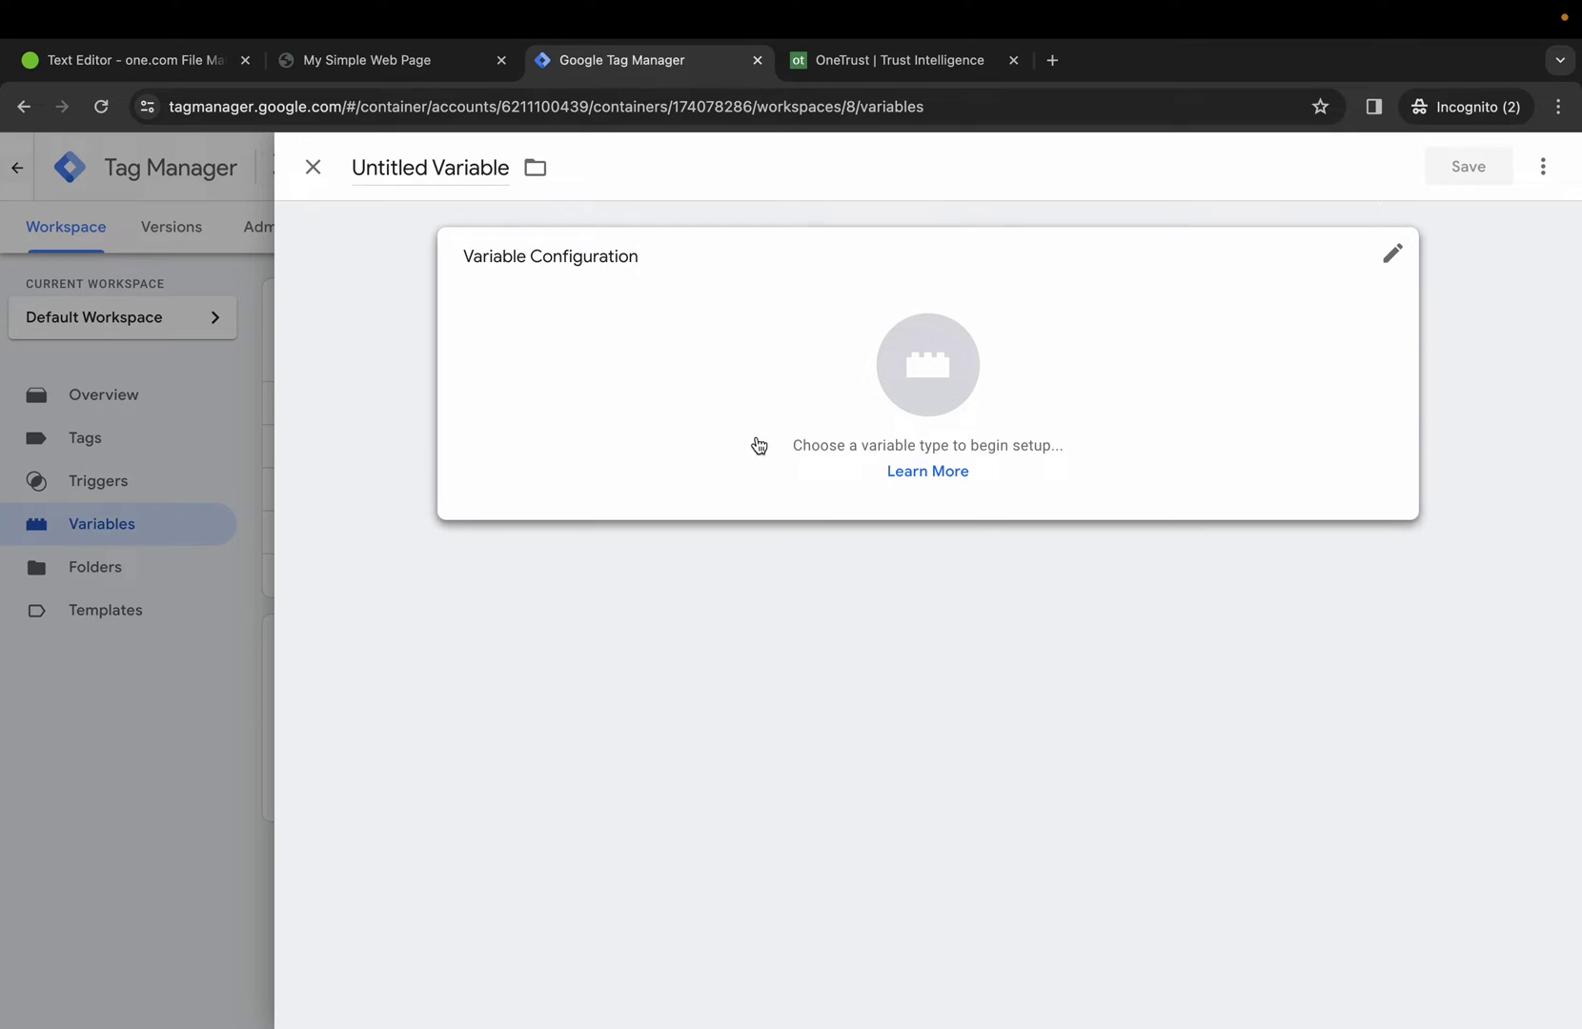
{"action": "left_click", "coordinate": [725, 441]}
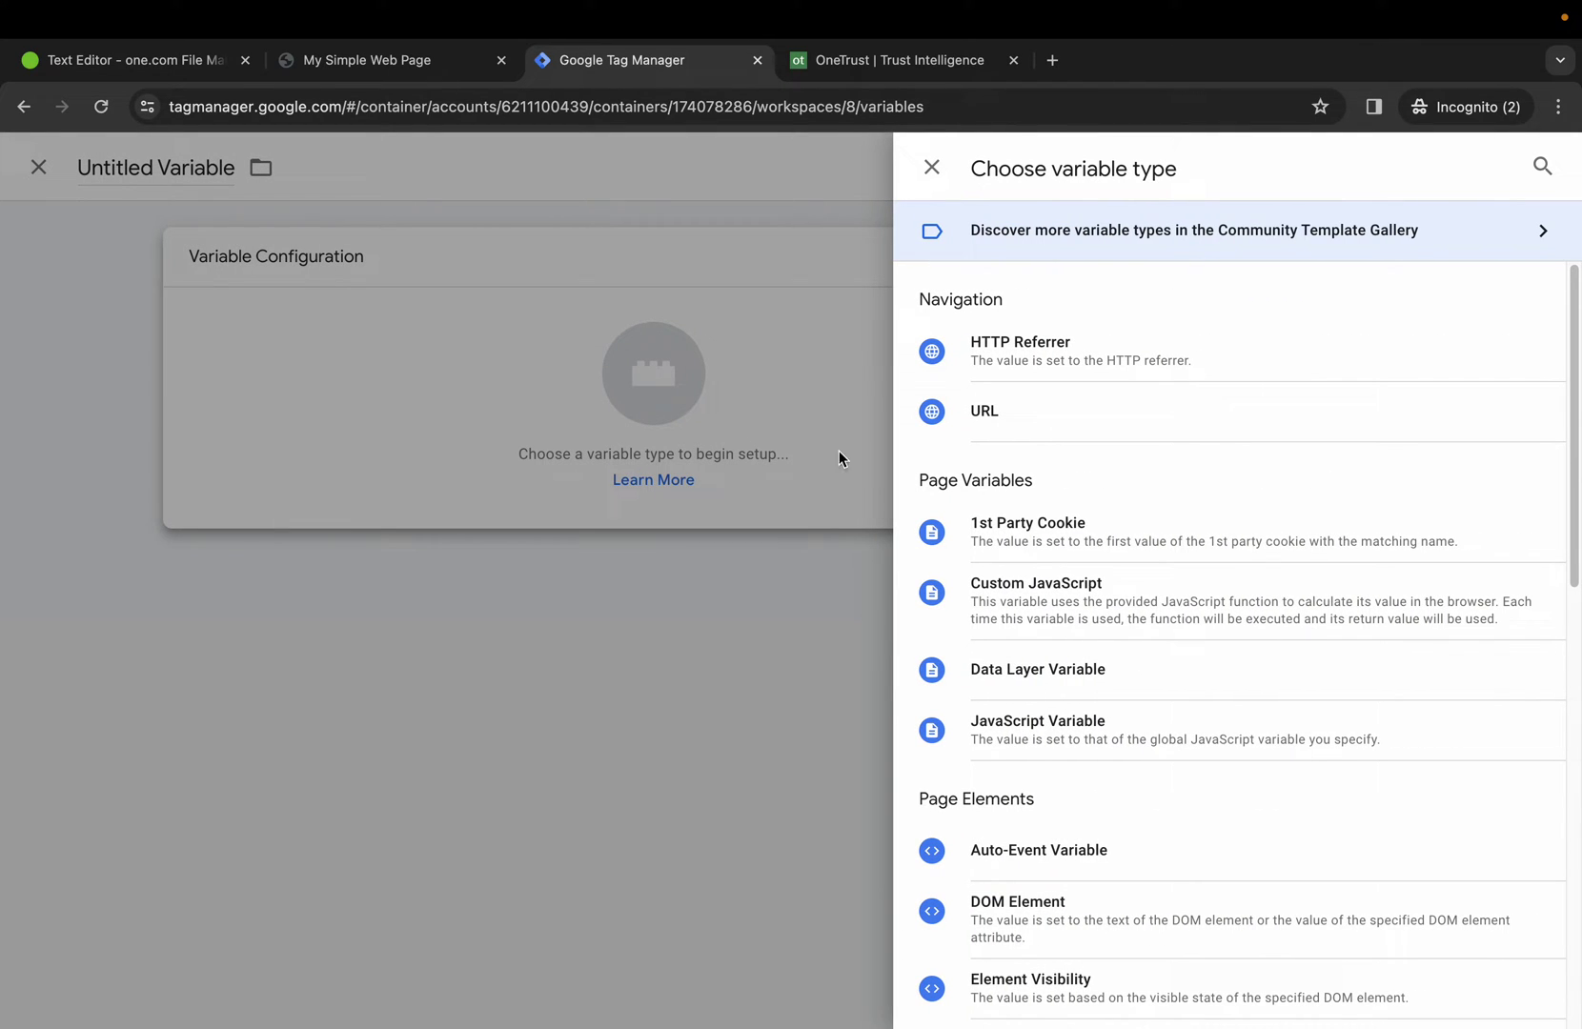
{"action": "left_click", "coordinate": [1061, 530]}
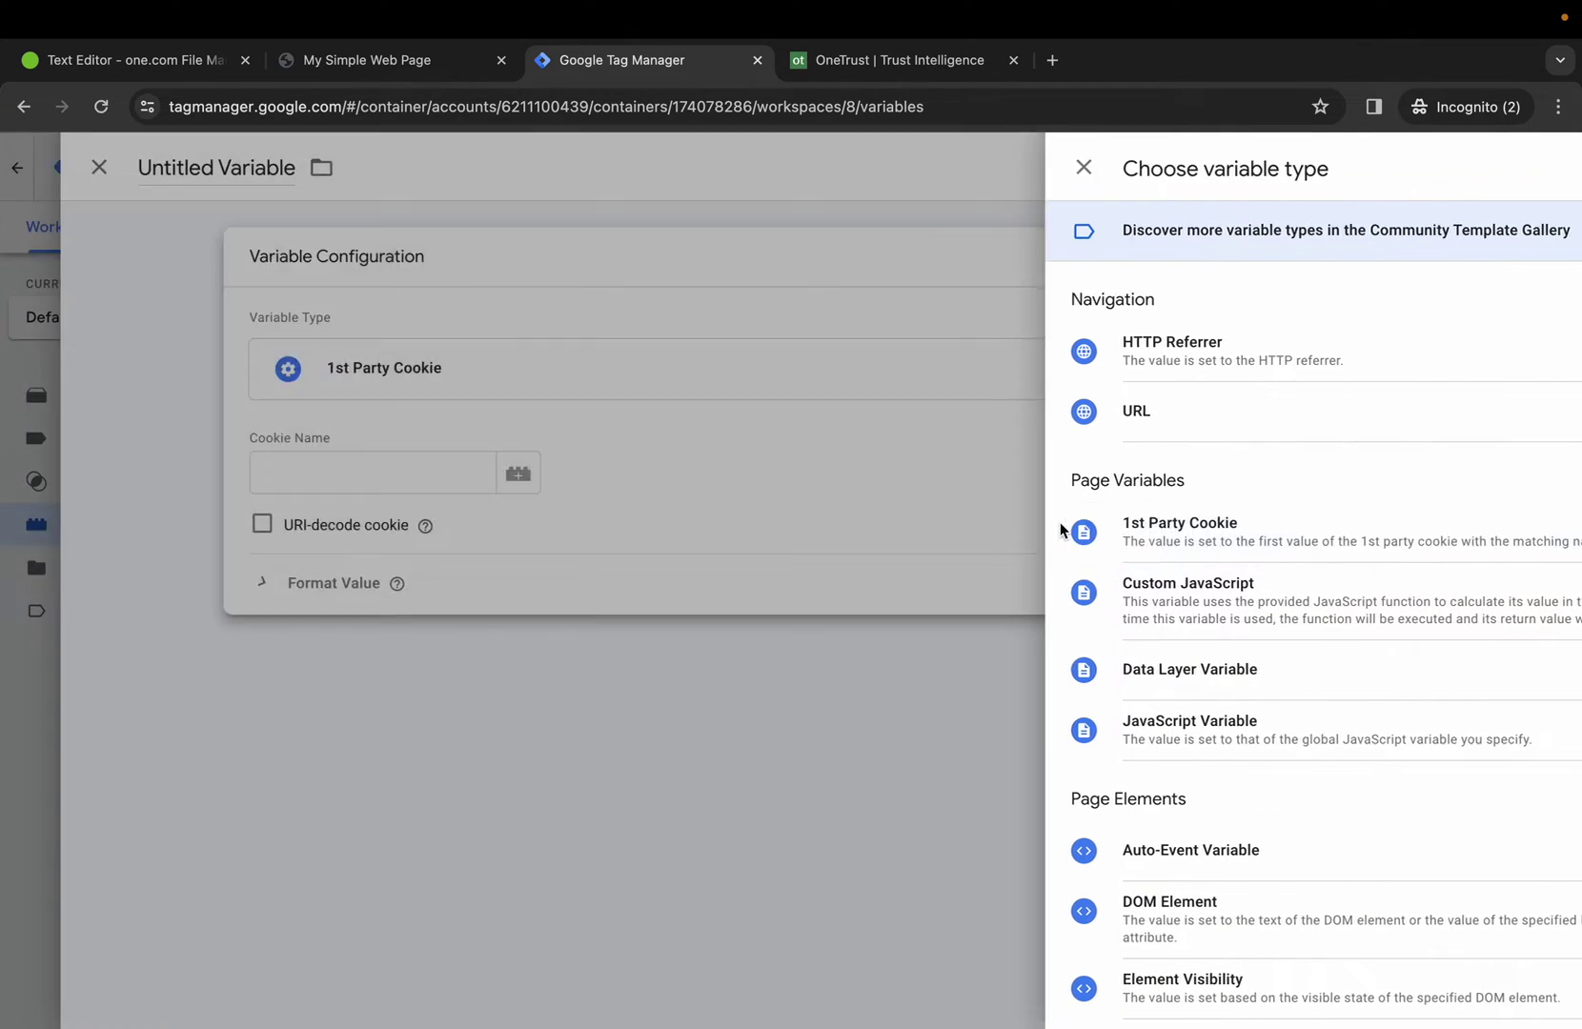
{"action": "left_click", "coordinate": [597, 482]}
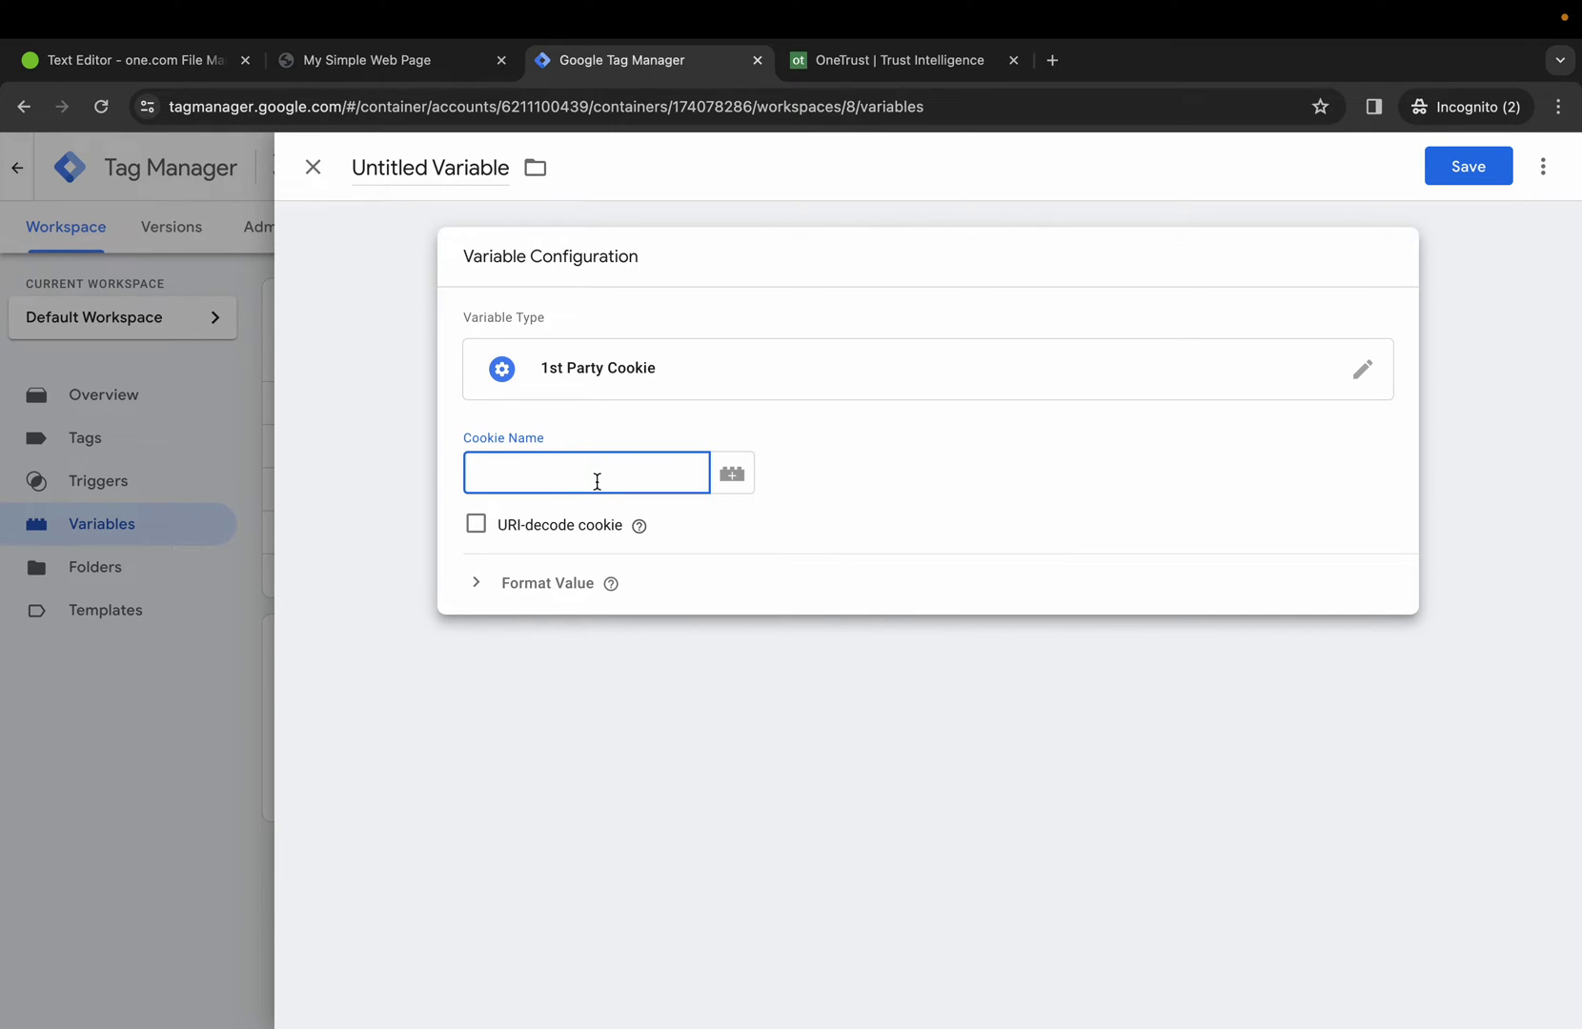
{"action": "type", "text": "OptanonConsent"}
{"action": "left_click", "coordinate": [477, 532]}
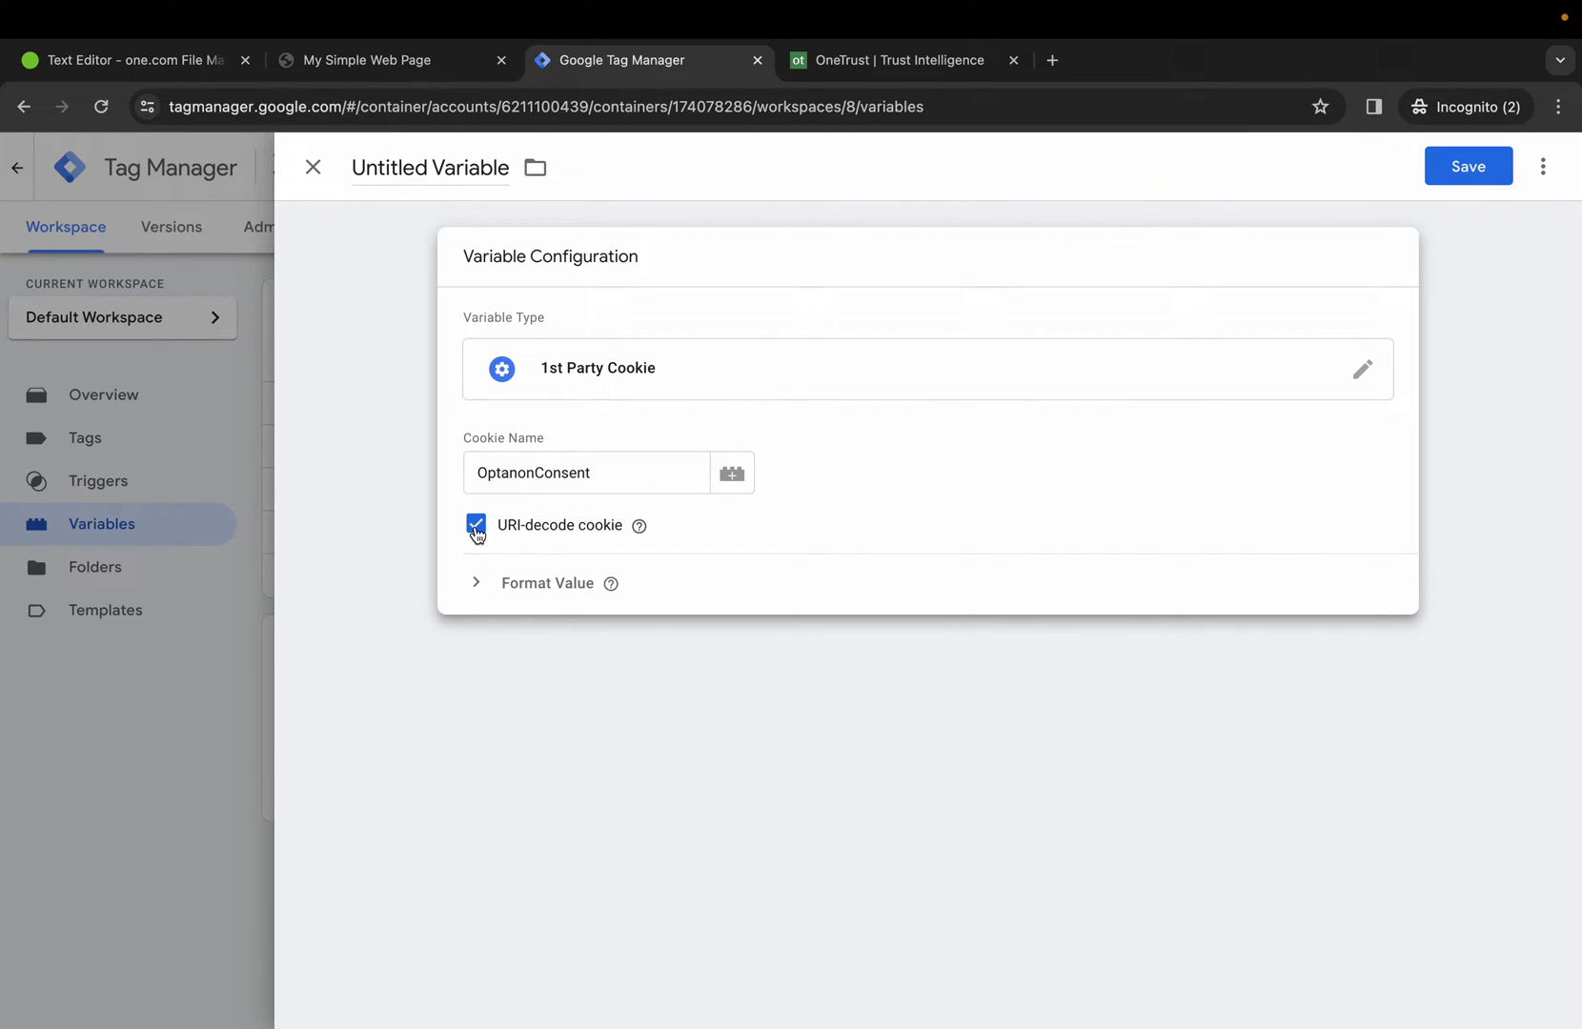
Step: Name the variable 'OptanonConsent' and save it
{"action": "left_click", "coordinate": [416, 168]}
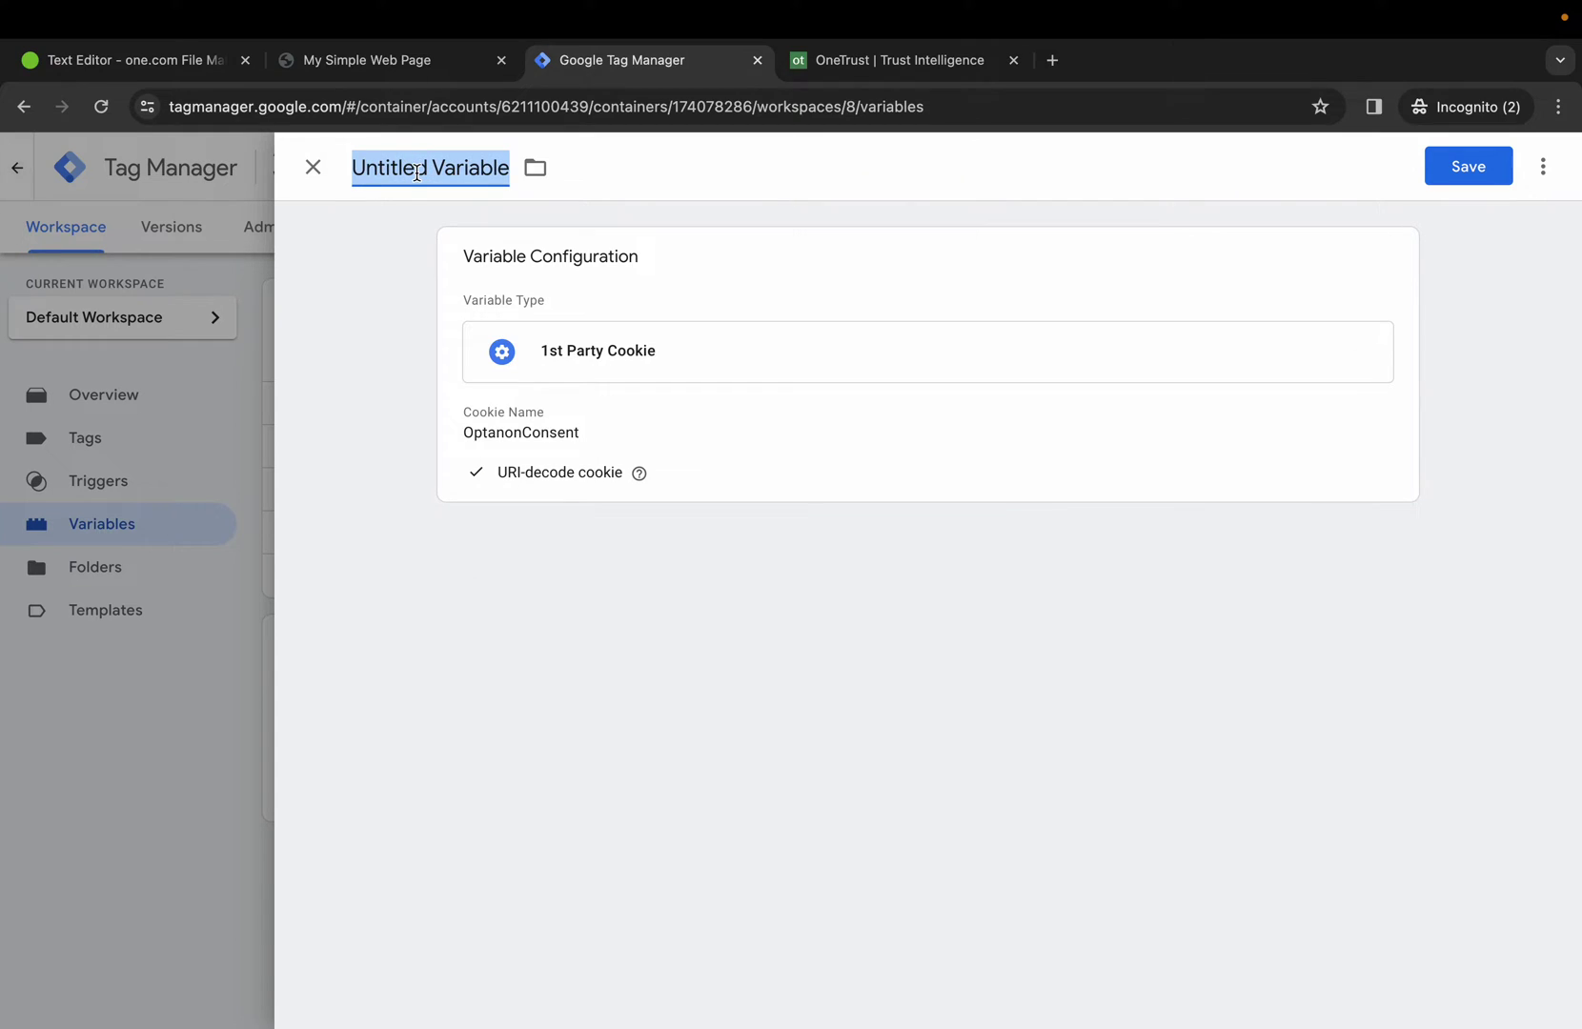
{"action": "type", "text": "OptanonConsent"}
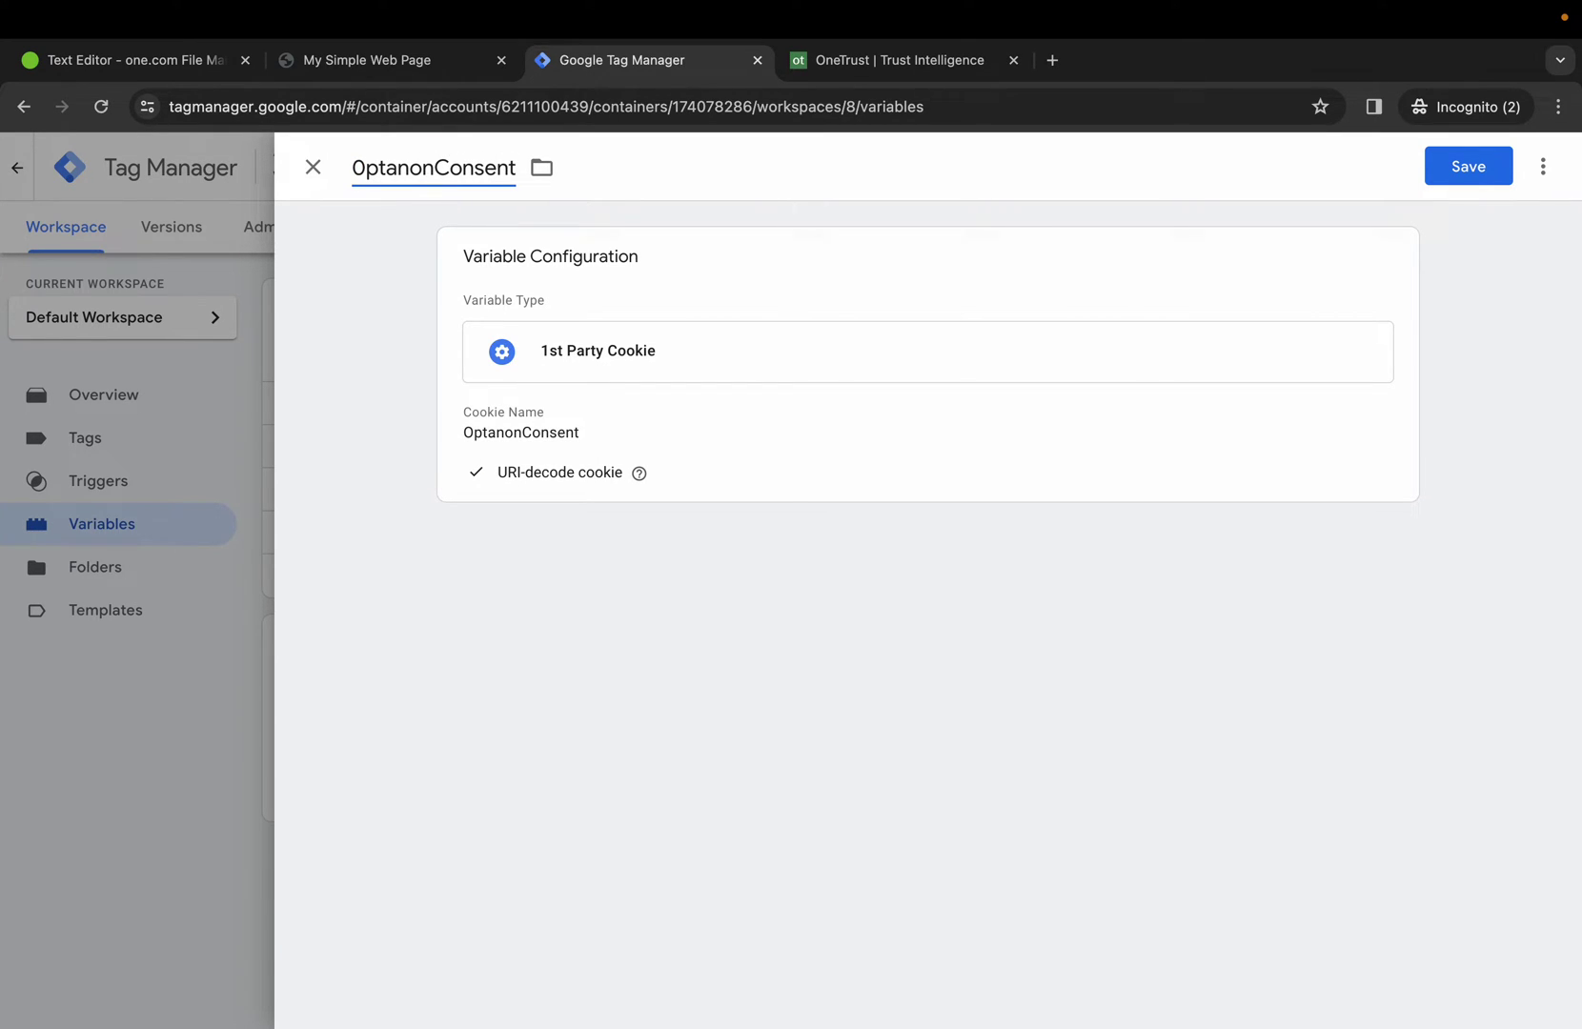
{"action": "left_click", "coordinate": [1467, 179]}
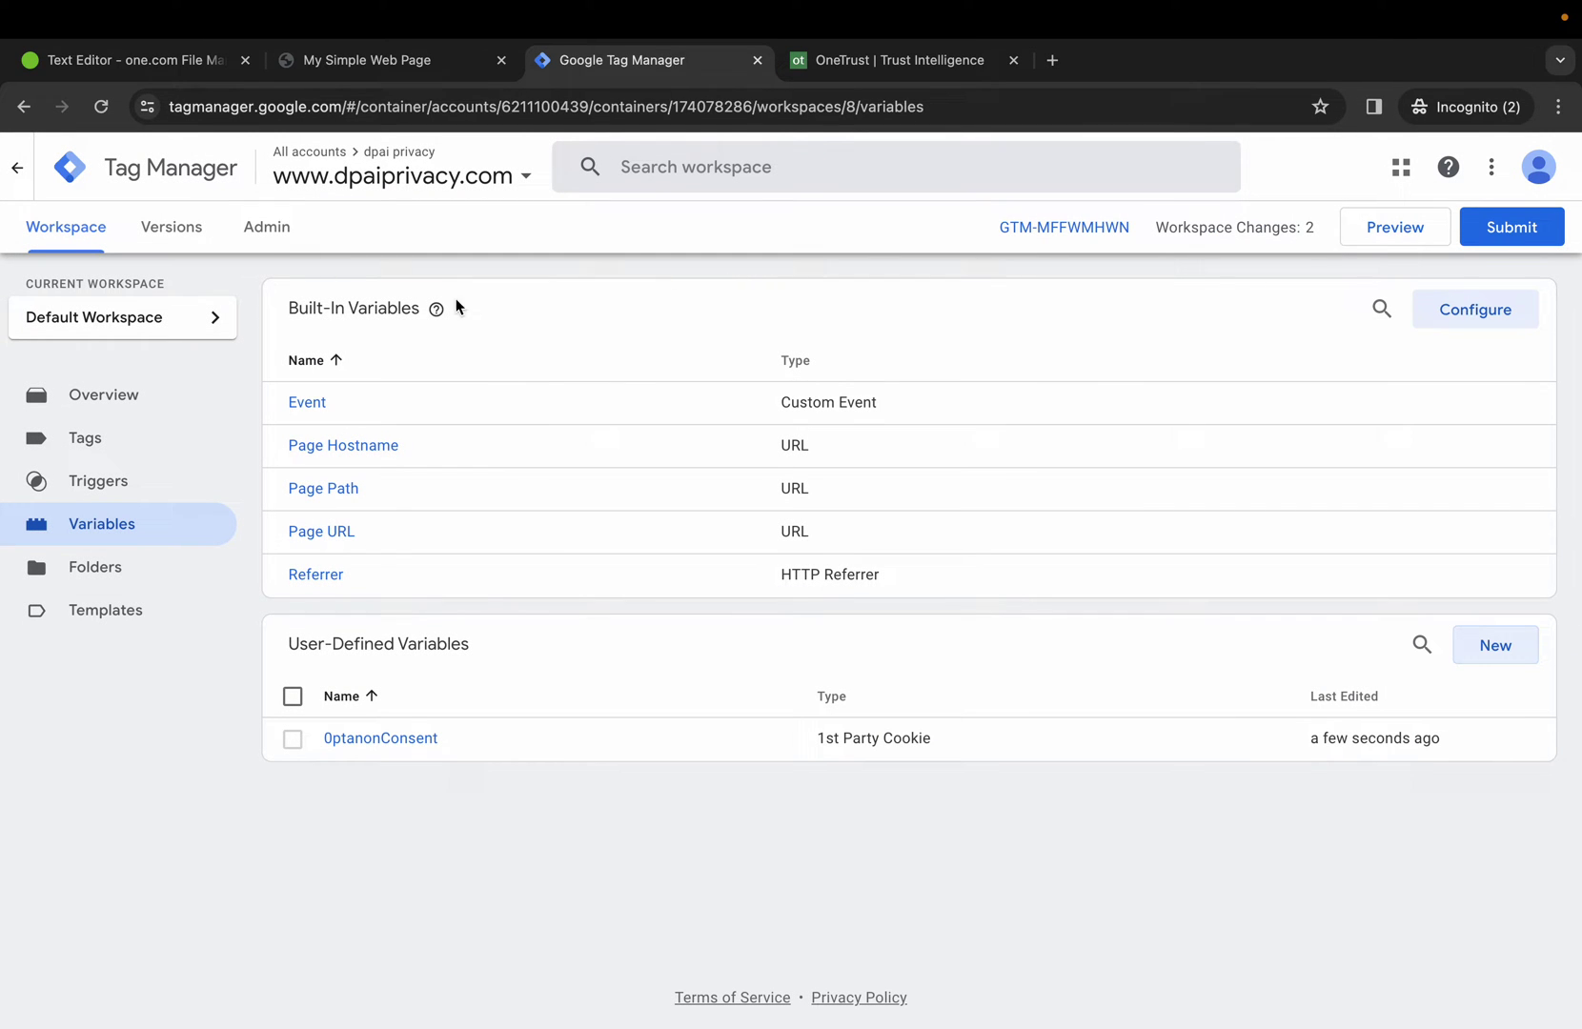
Step: Create a Page View trigger on some page views, entering C000 as the OptanonConsent condition value
{"action": "left_click", "coordinate": [110, 486]}
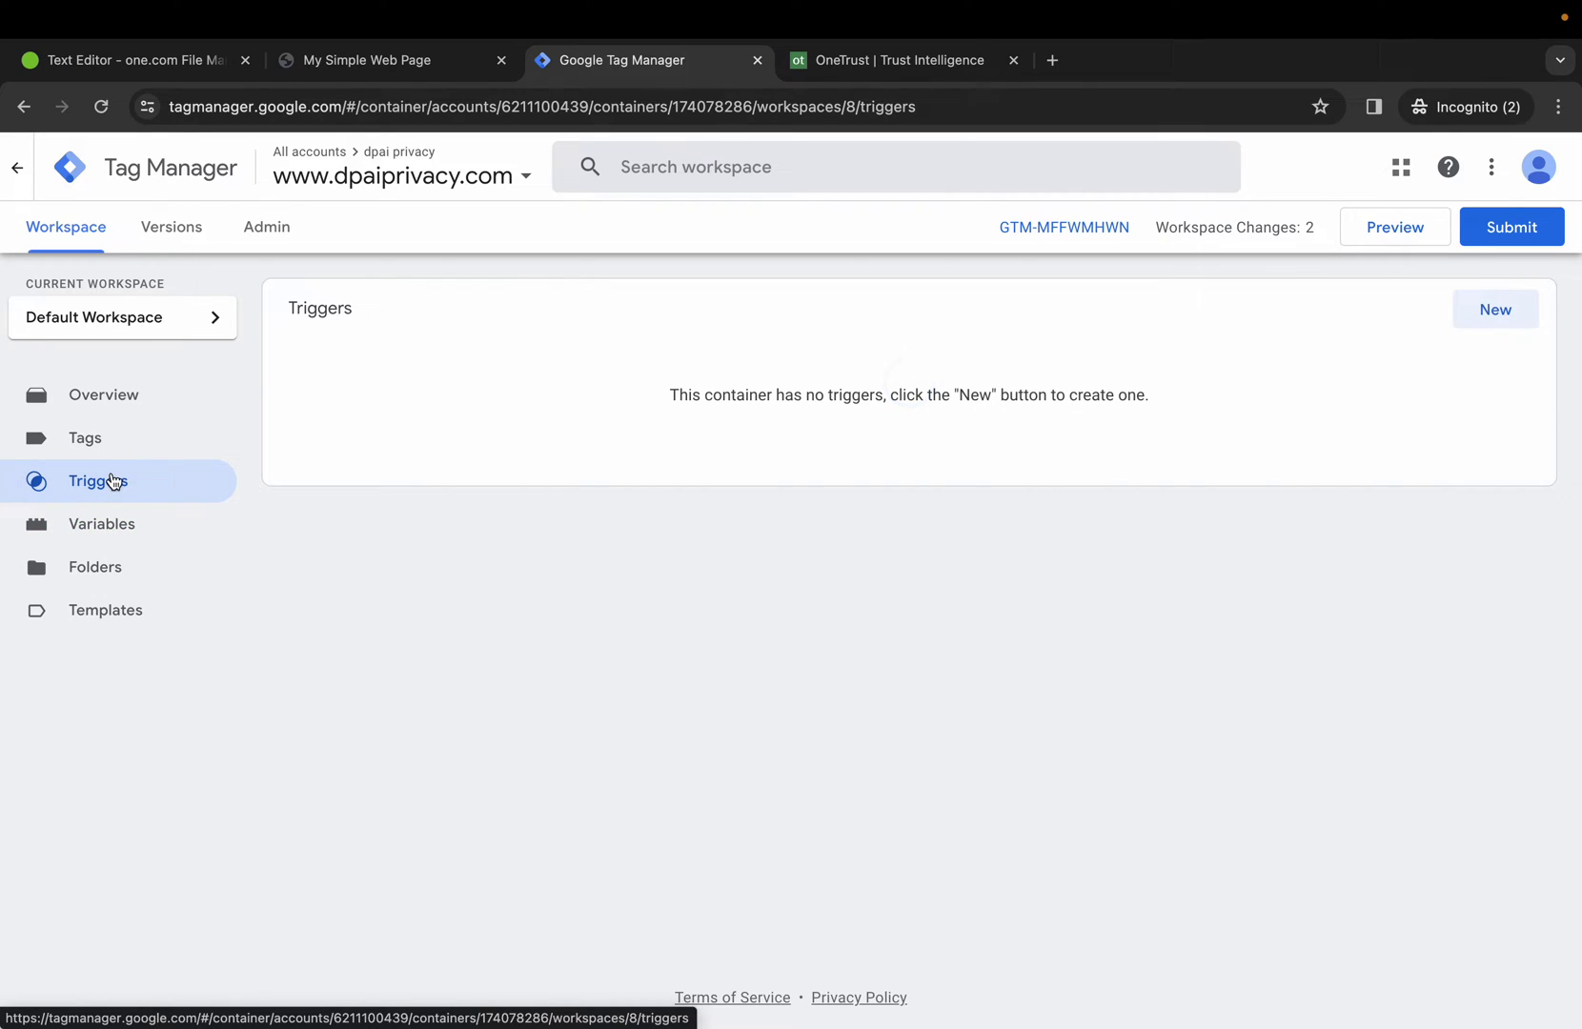
{"action": "left_click", "coordinate": [1495, 315]}
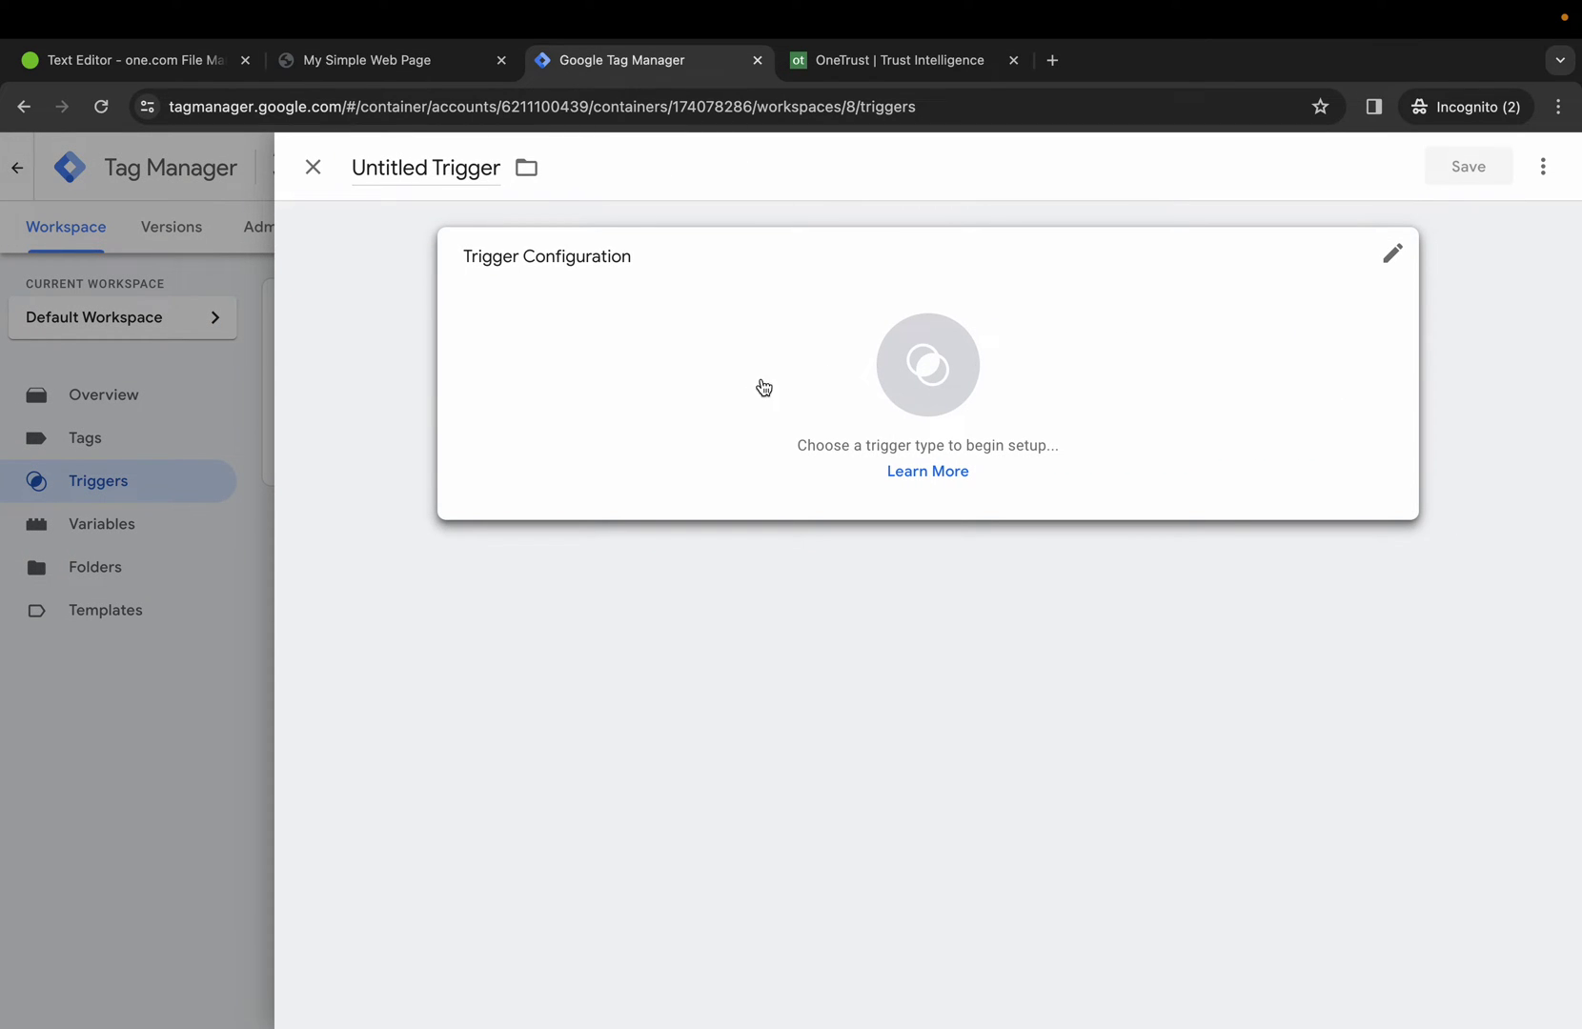
{"action": "left_click", "coordinate": [721, 395]}
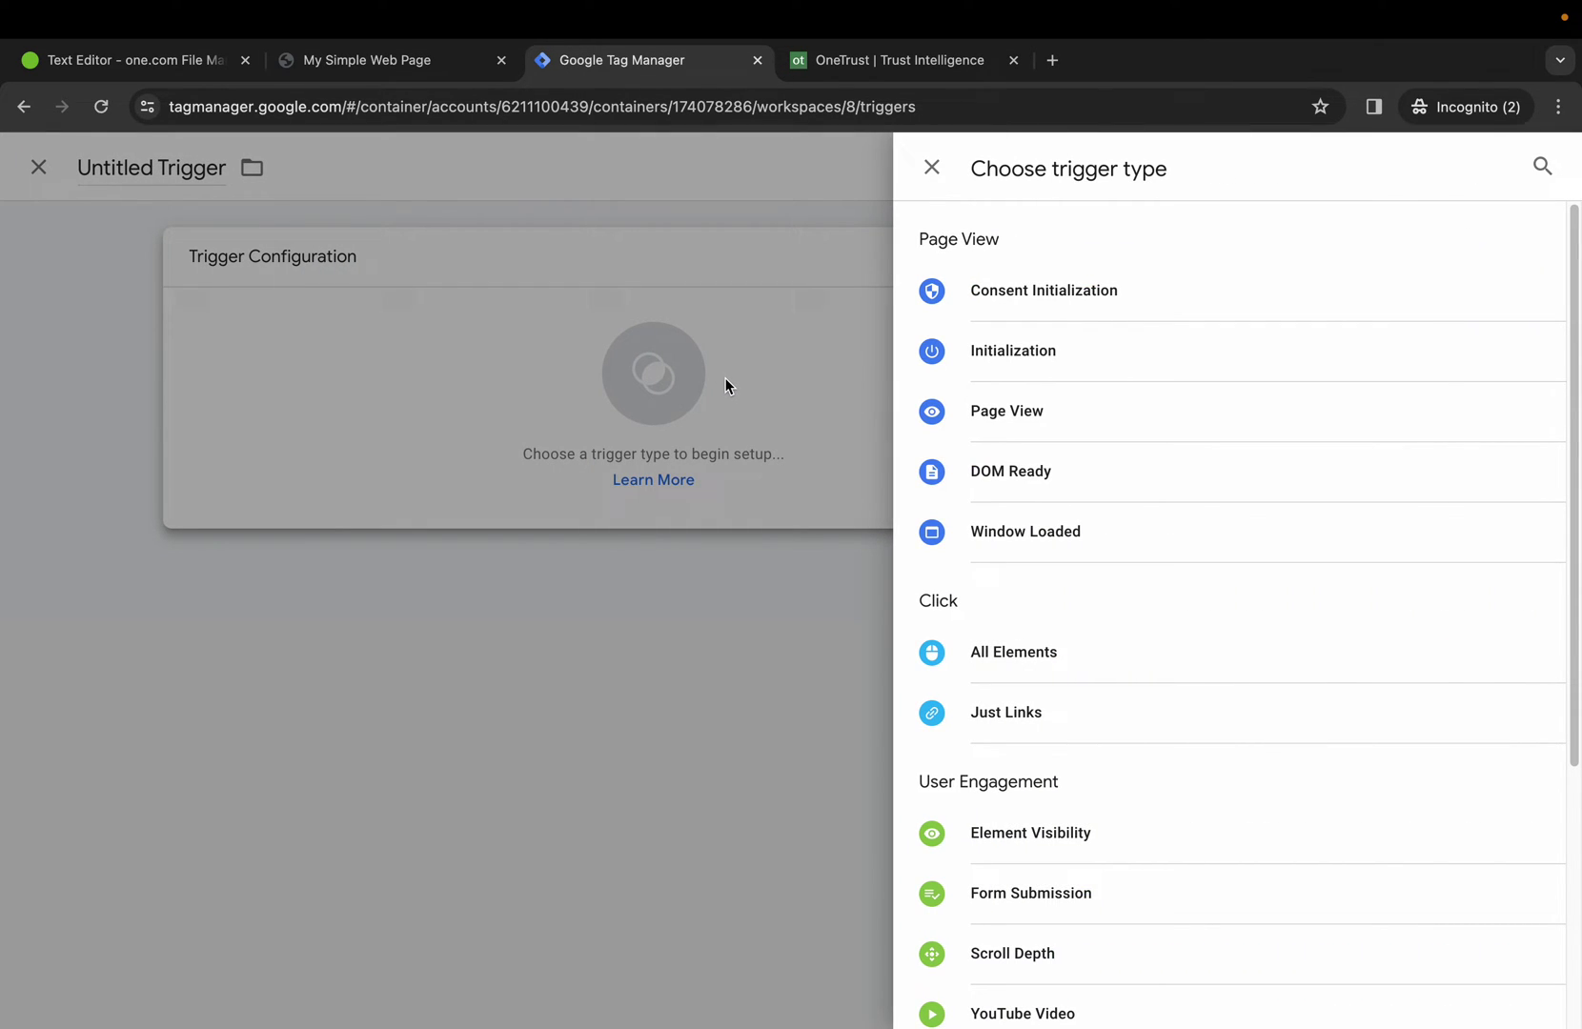
{"action": "left_click", "coordinate": [1016, 422]}
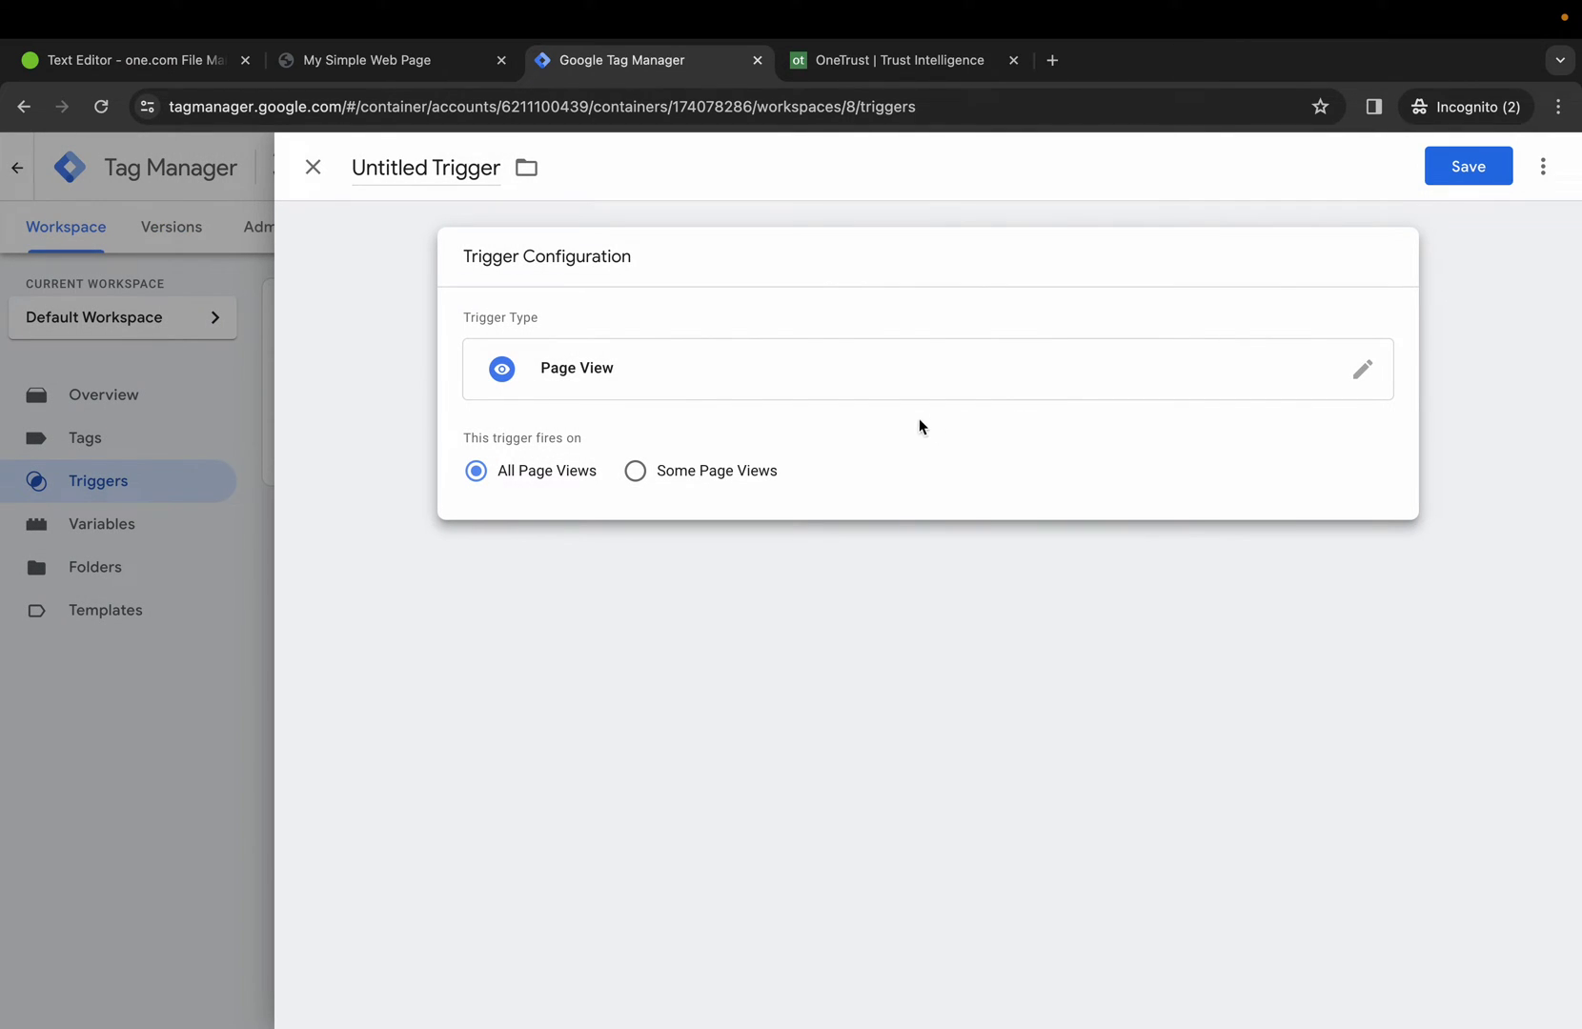
{"action": "left_click", "coordinate": [635, 473]}
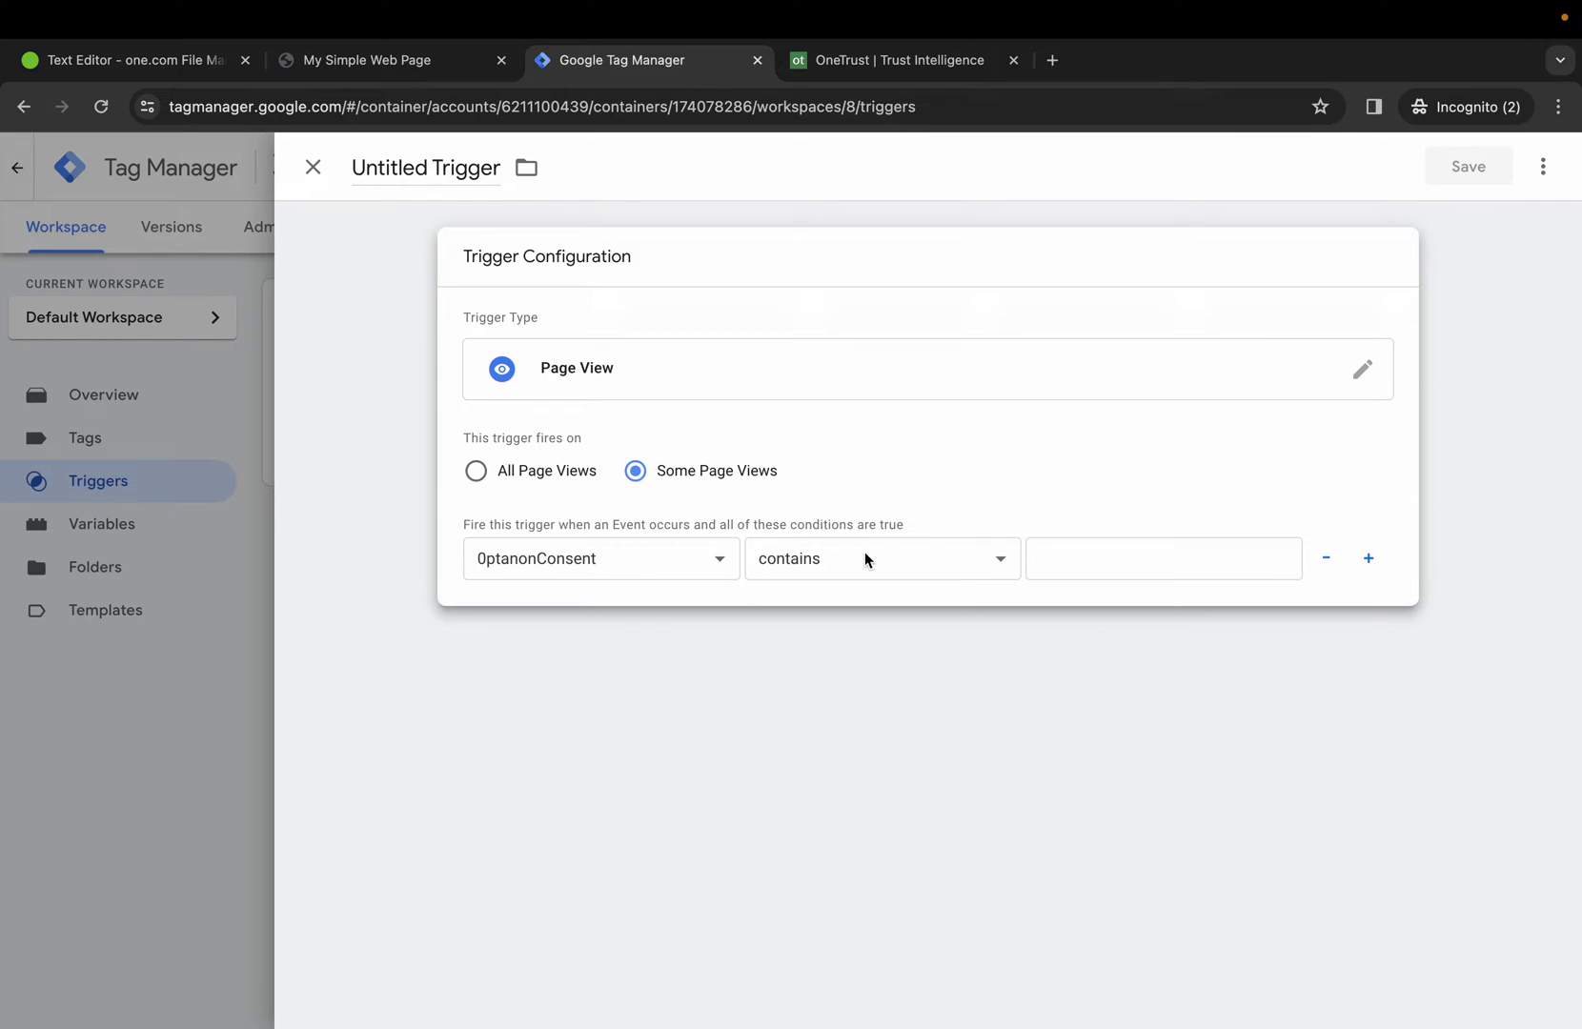
{"action": "left_click", "coordinate": [1056, 561]}
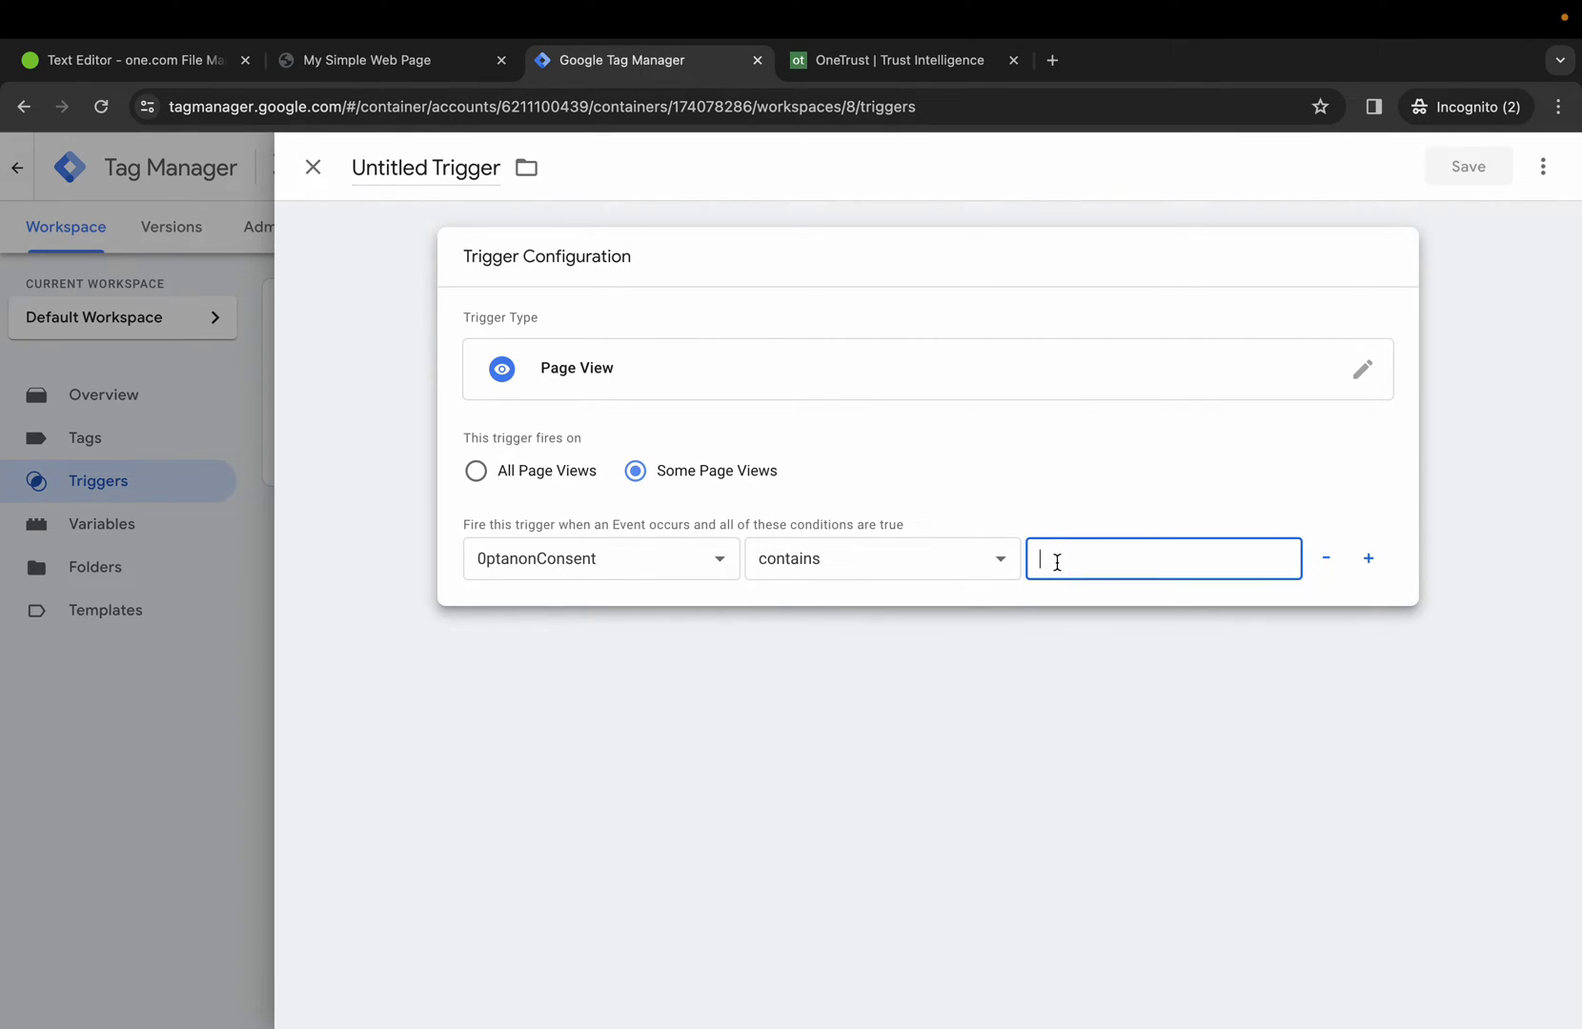
{"action": "type", "text": "C0004:1"}
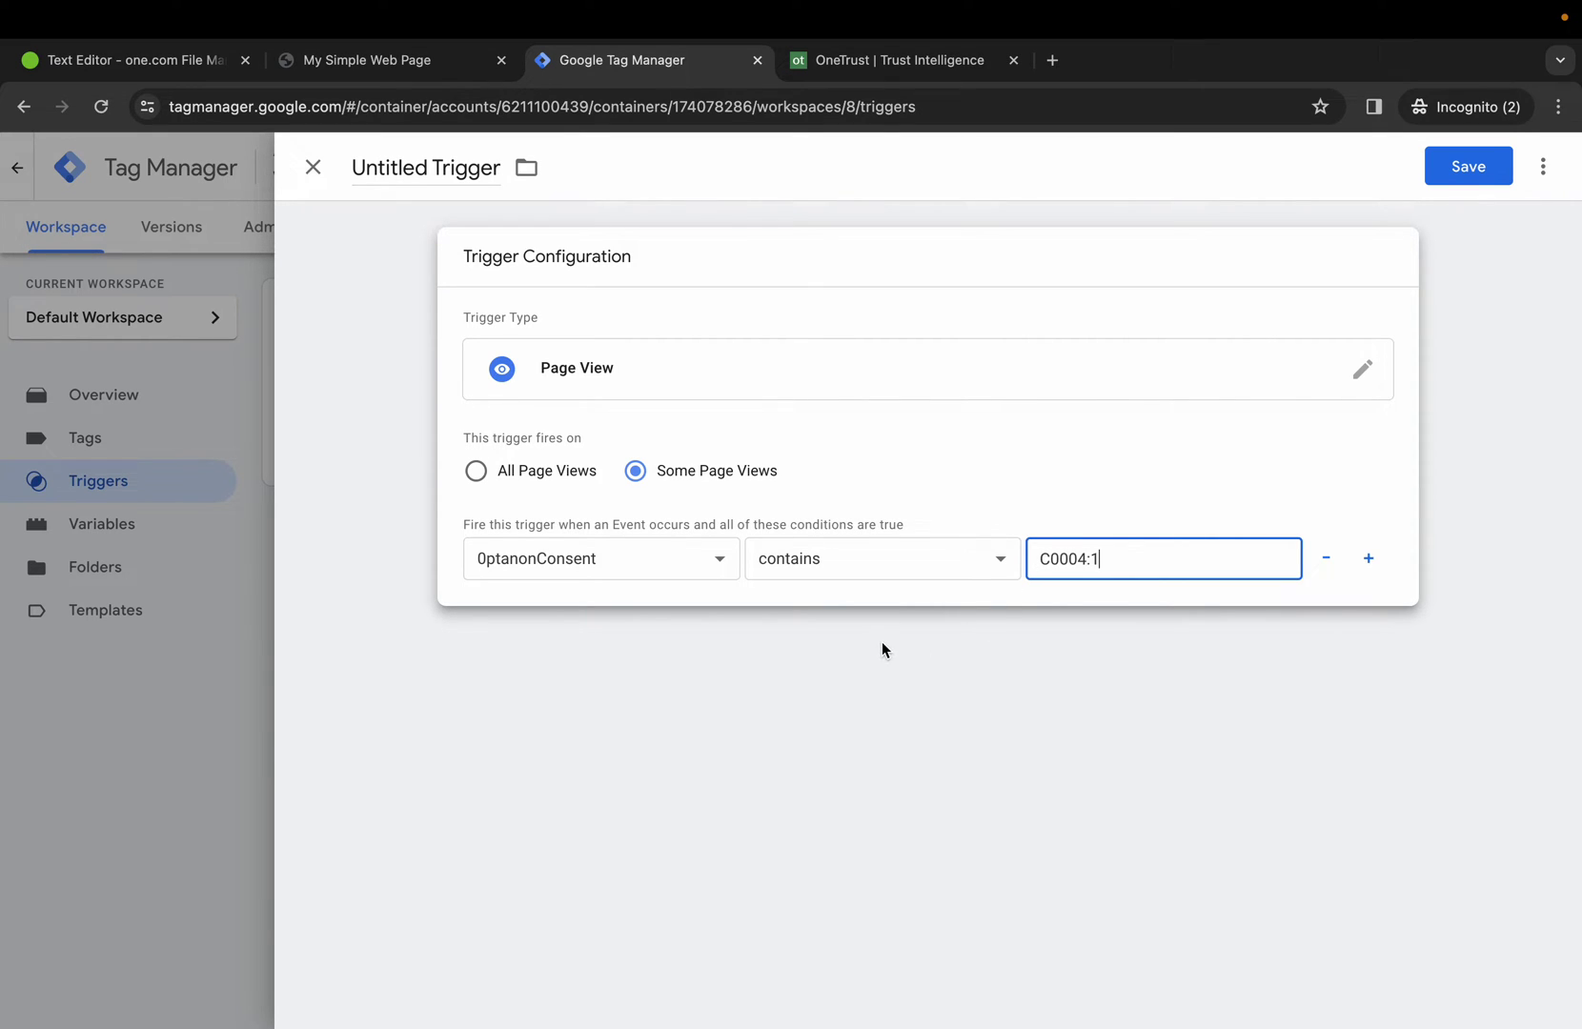
{"action": "left_click", "coordinate": [891, 64]}
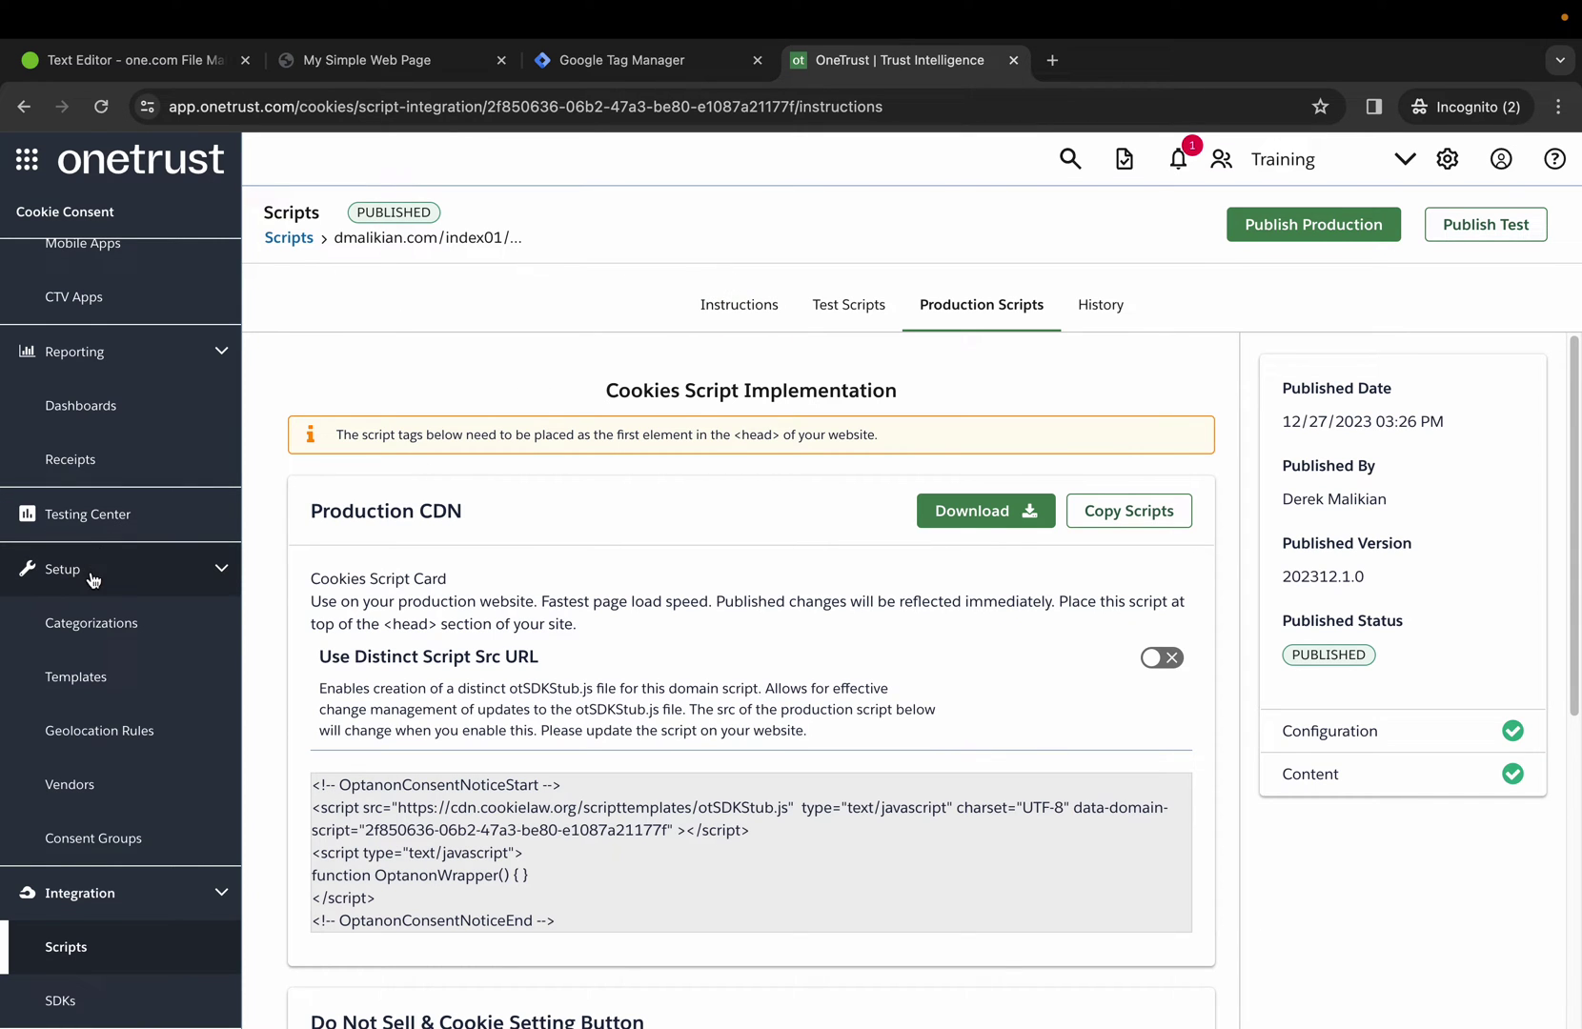
{"action": "left_click", "coordinate": [84, 622]}
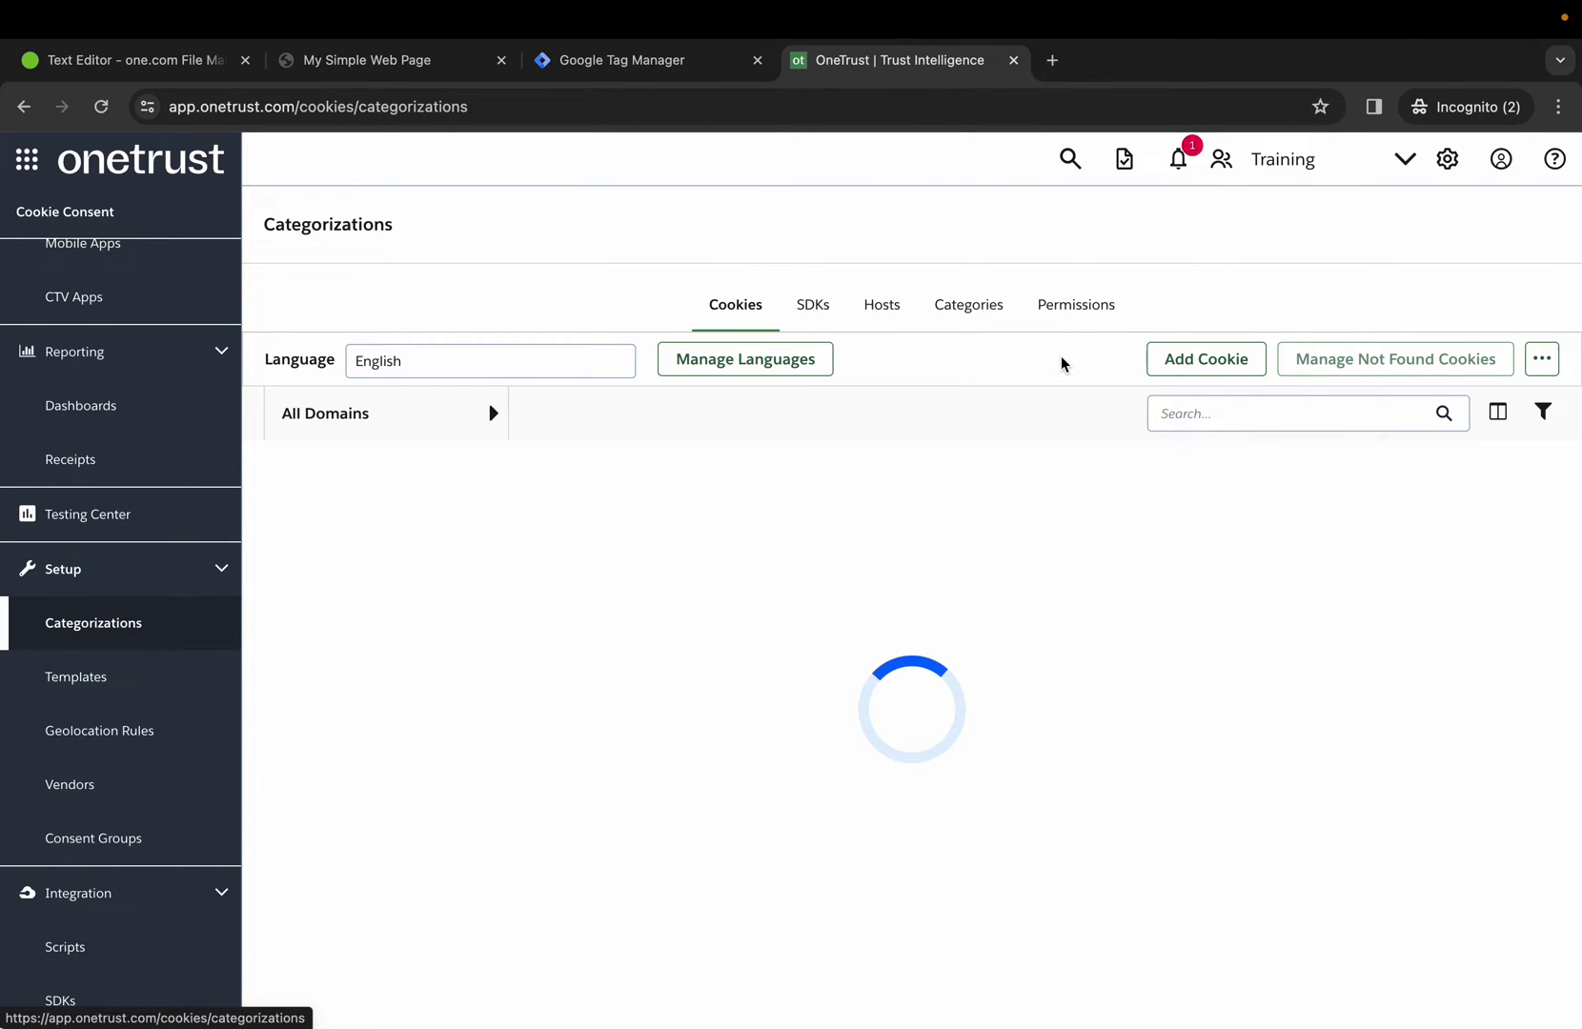
{"action": "left_click", "coordinate": [976, 307]}
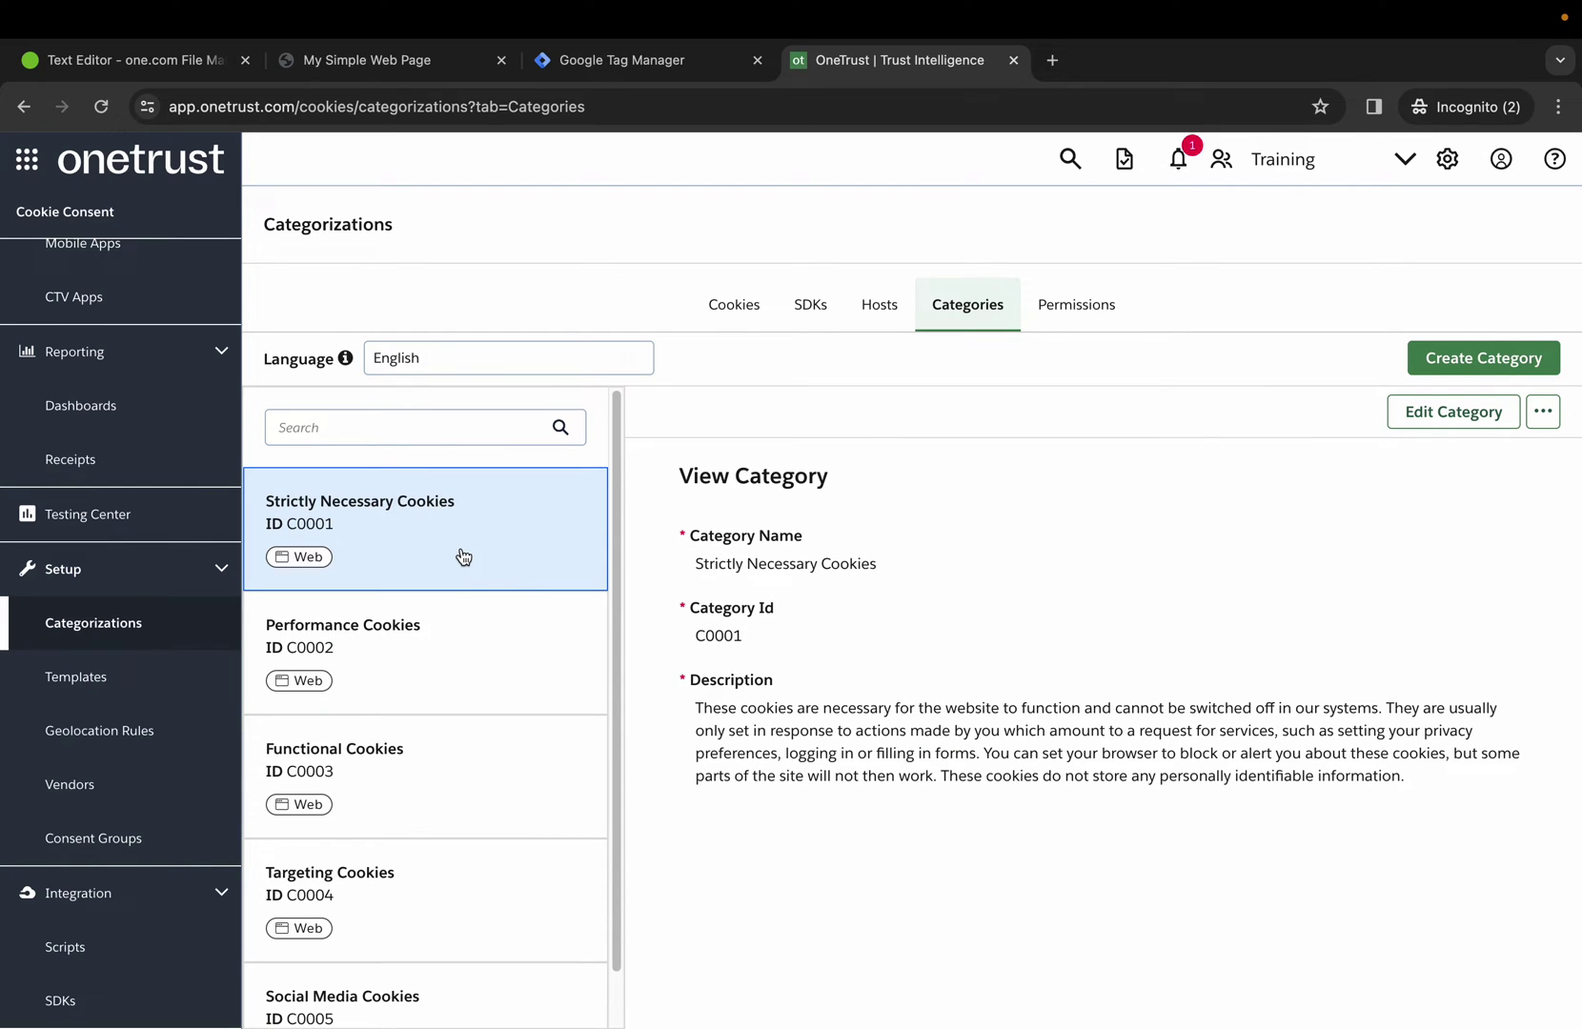
{"action": "scroll", "coordinate": [463, 556], "scroll_direction": "down", "scroll_amount": 2}
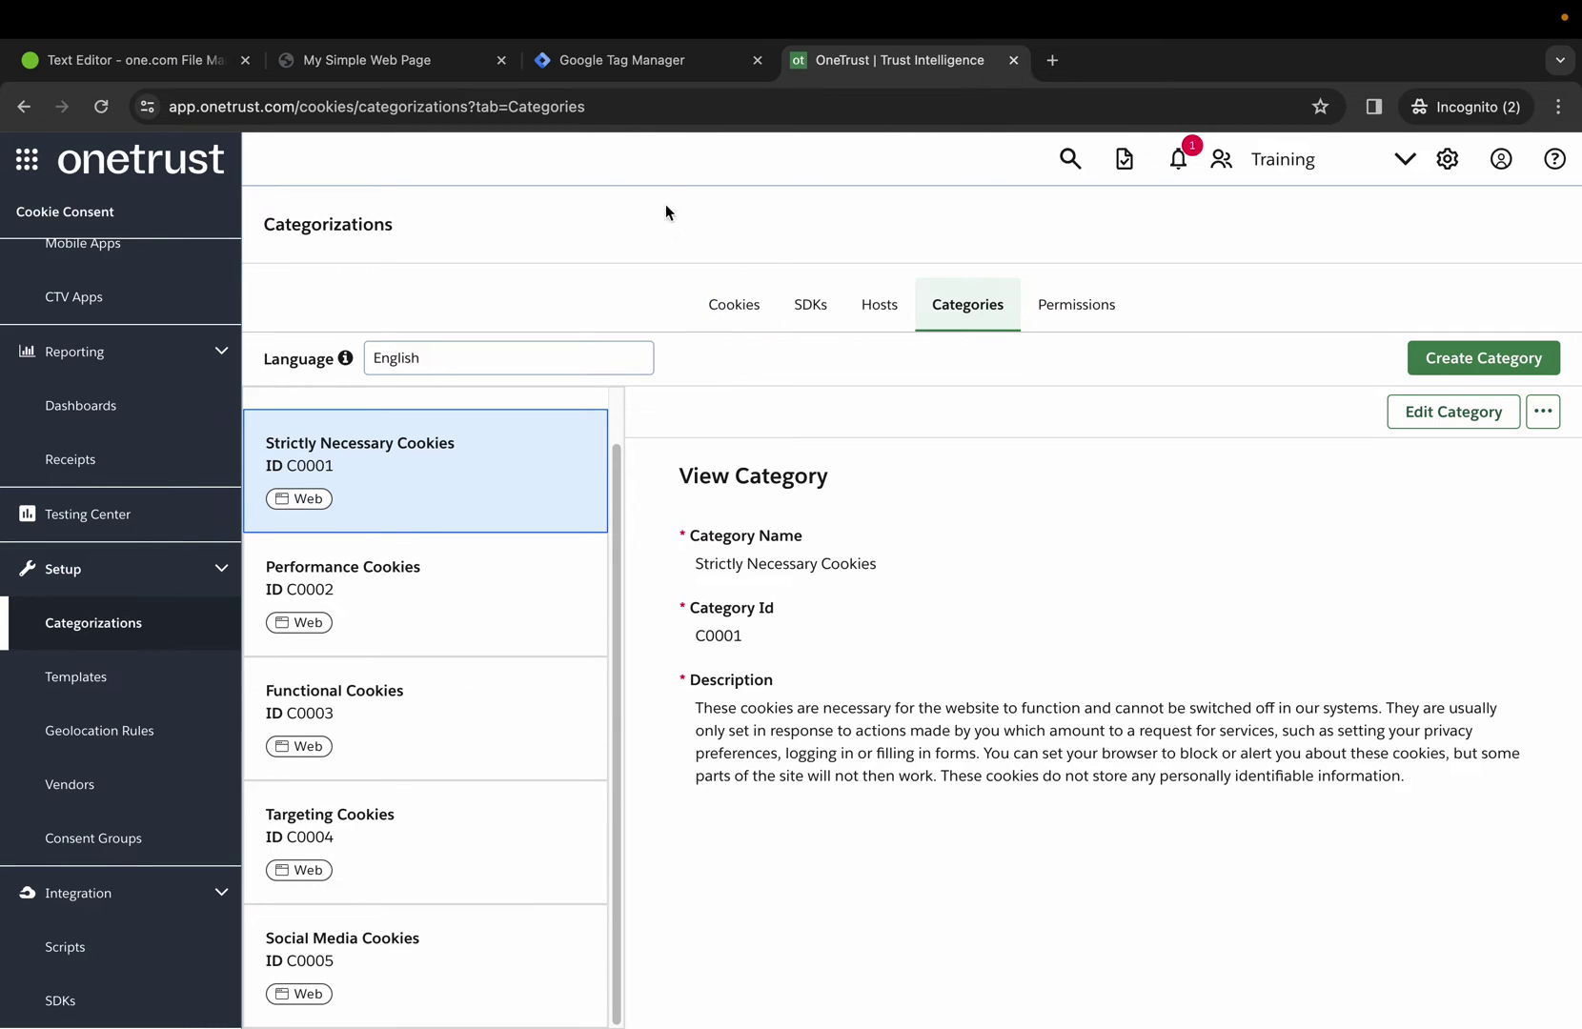
{"action": "left_click", "coordinate": [648, 59]}
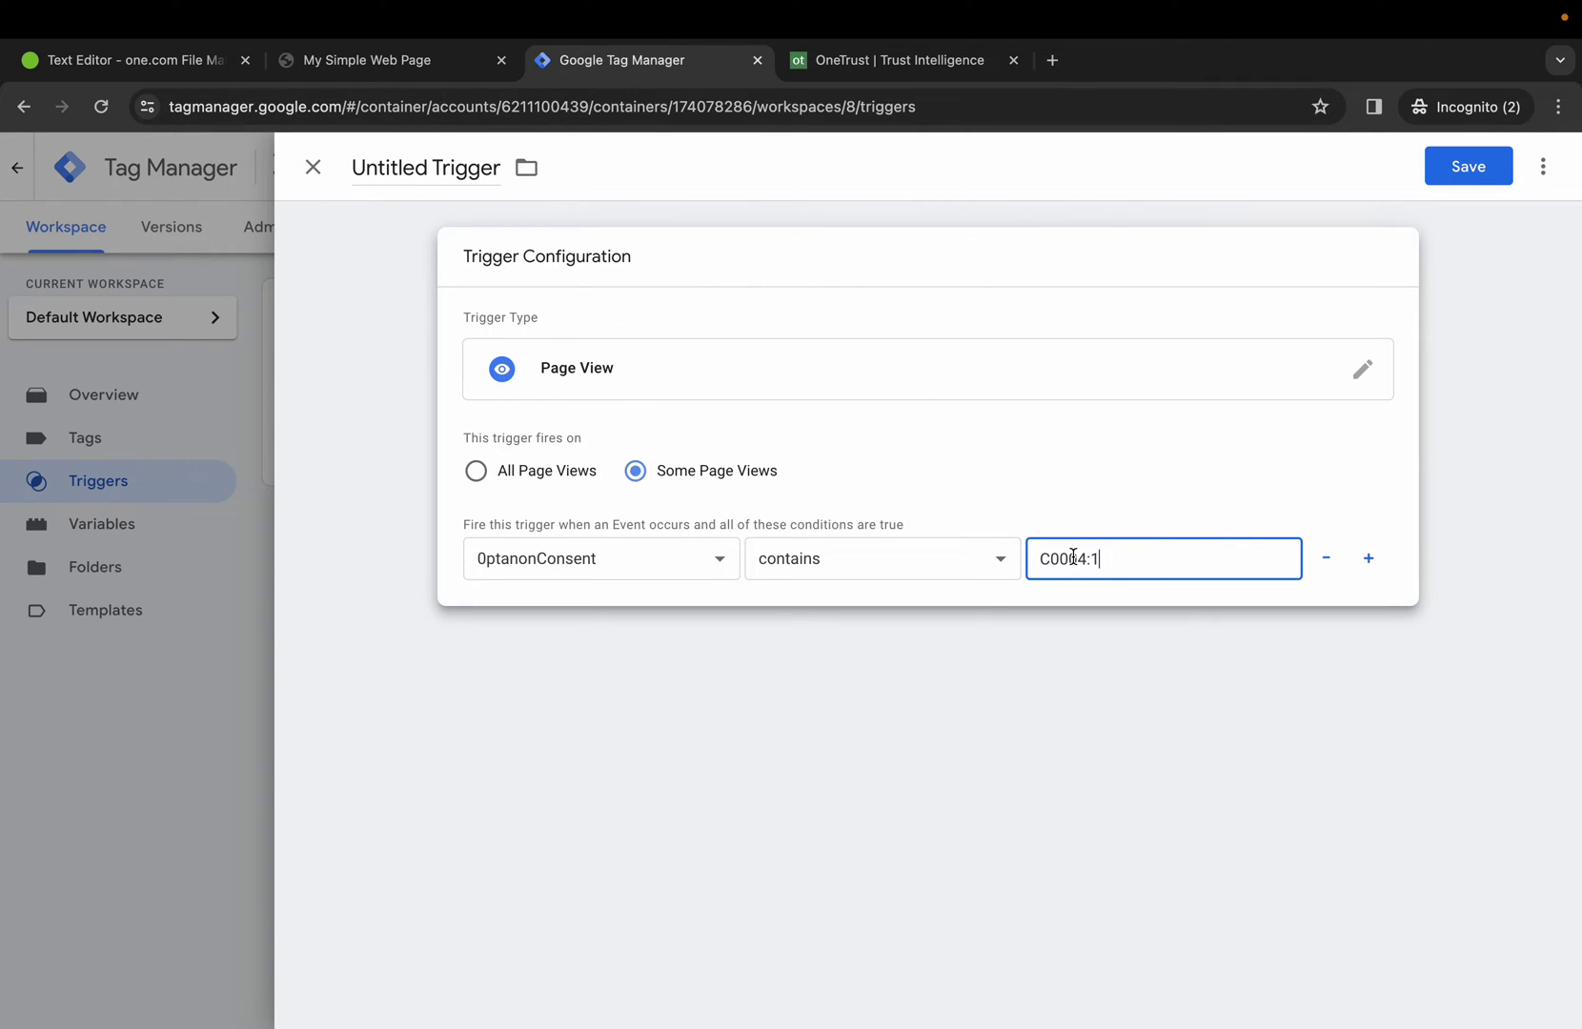
Step: Rename the trigger to 'Page View | Targeting Cookies Active C0004' and save it
{"action": "double_click", "coordinate": [447, 167]}
{"action": "left_click", "coordinate": [447, 167]}
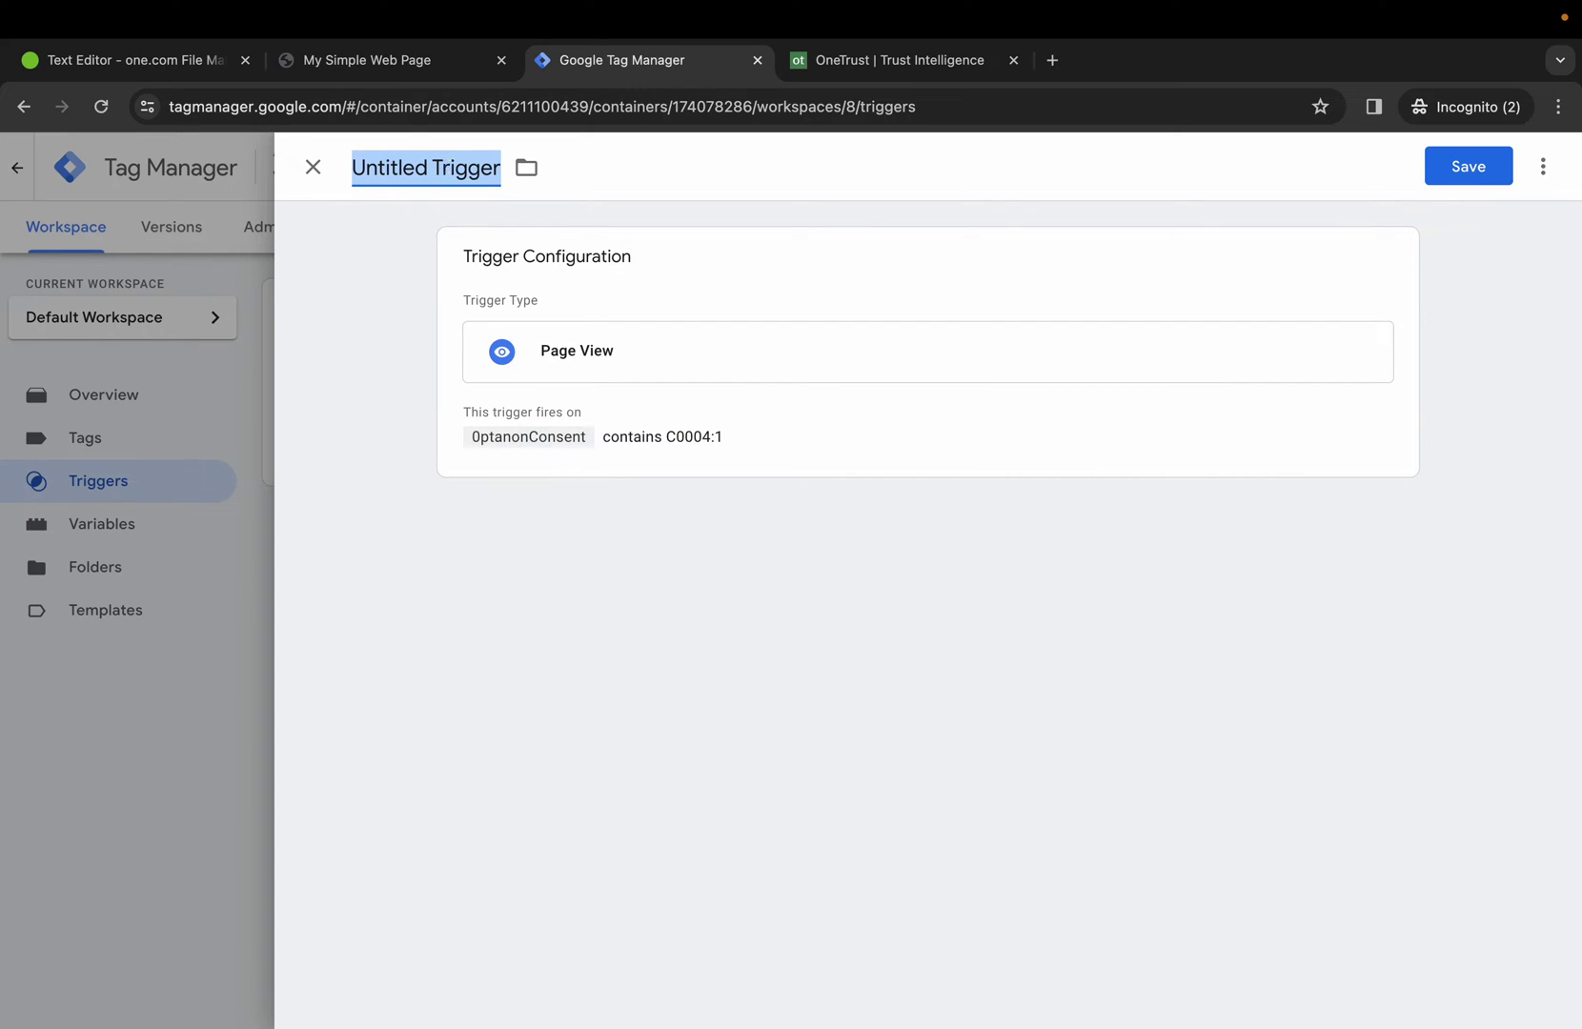
{"action": "type", "text": "Page View"}
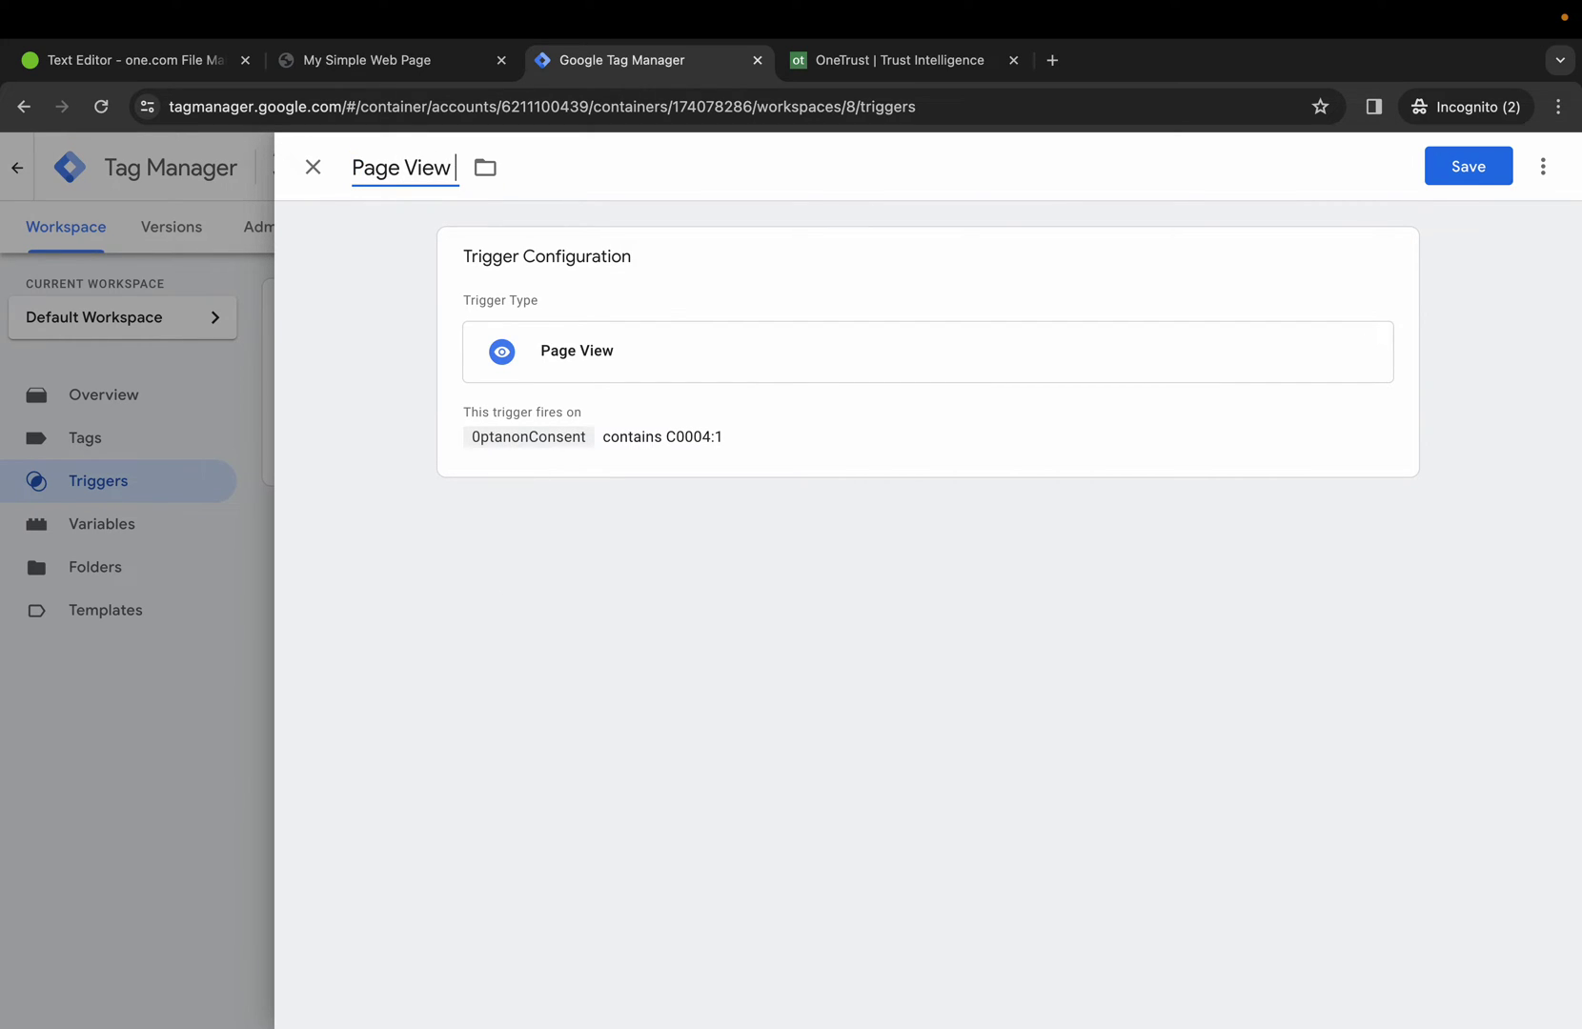
{"action": "type", "text": " | Targeting Cookie"}
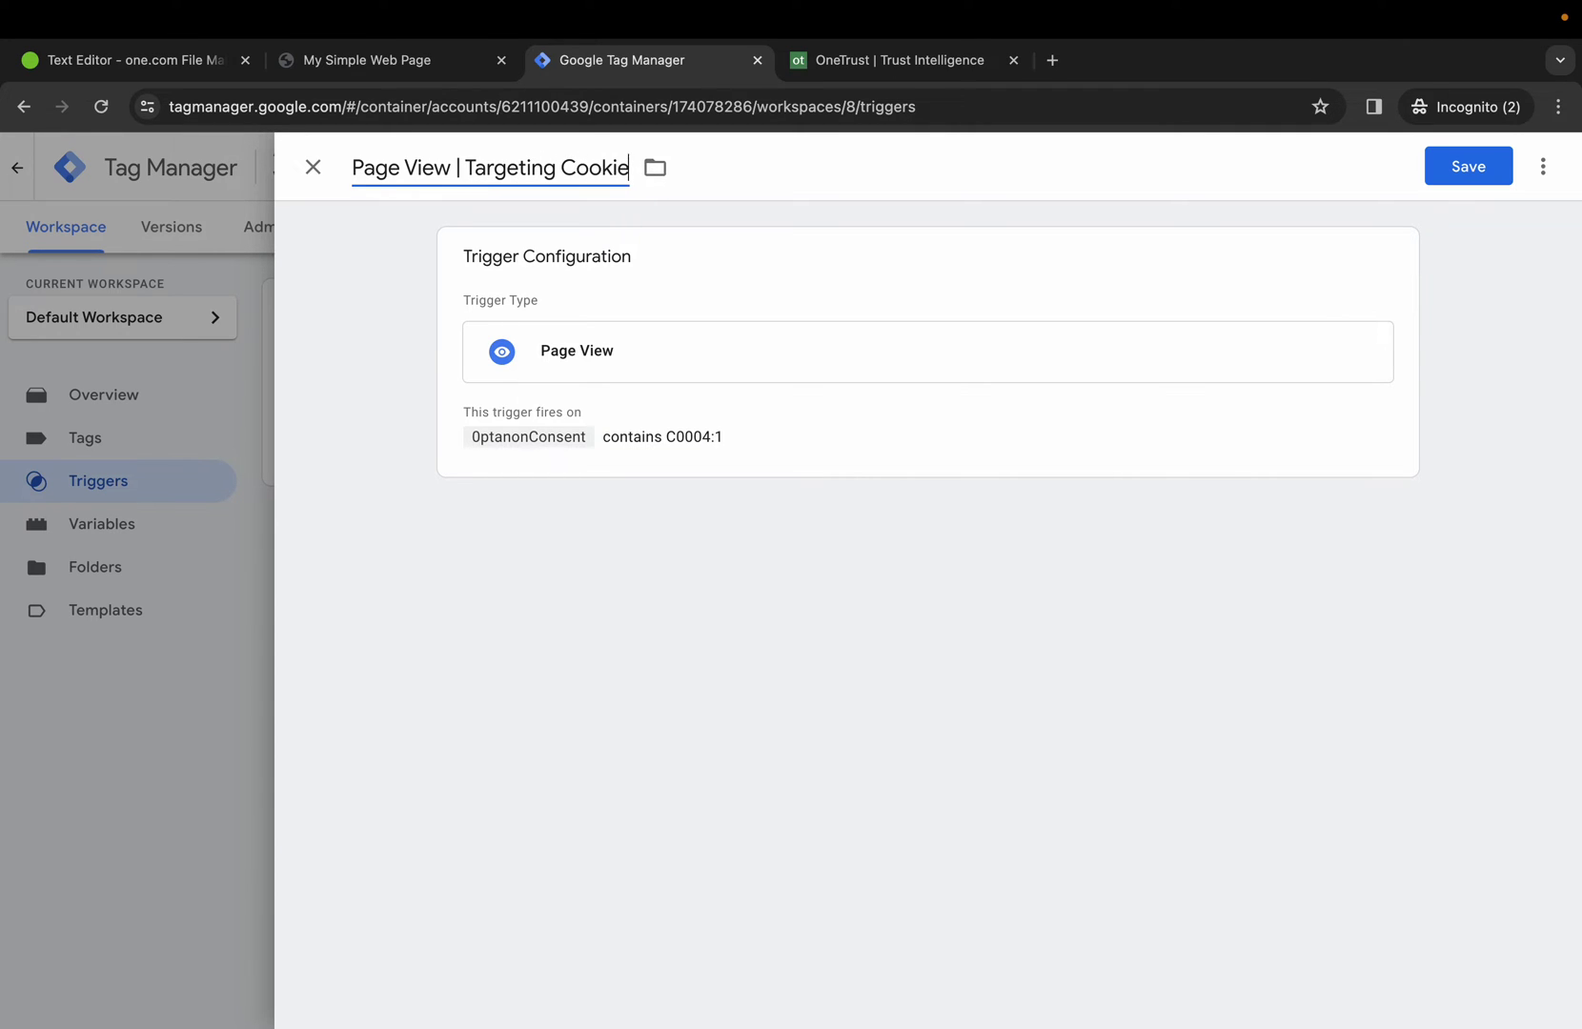
{"action": "type", "text": "s Active "}
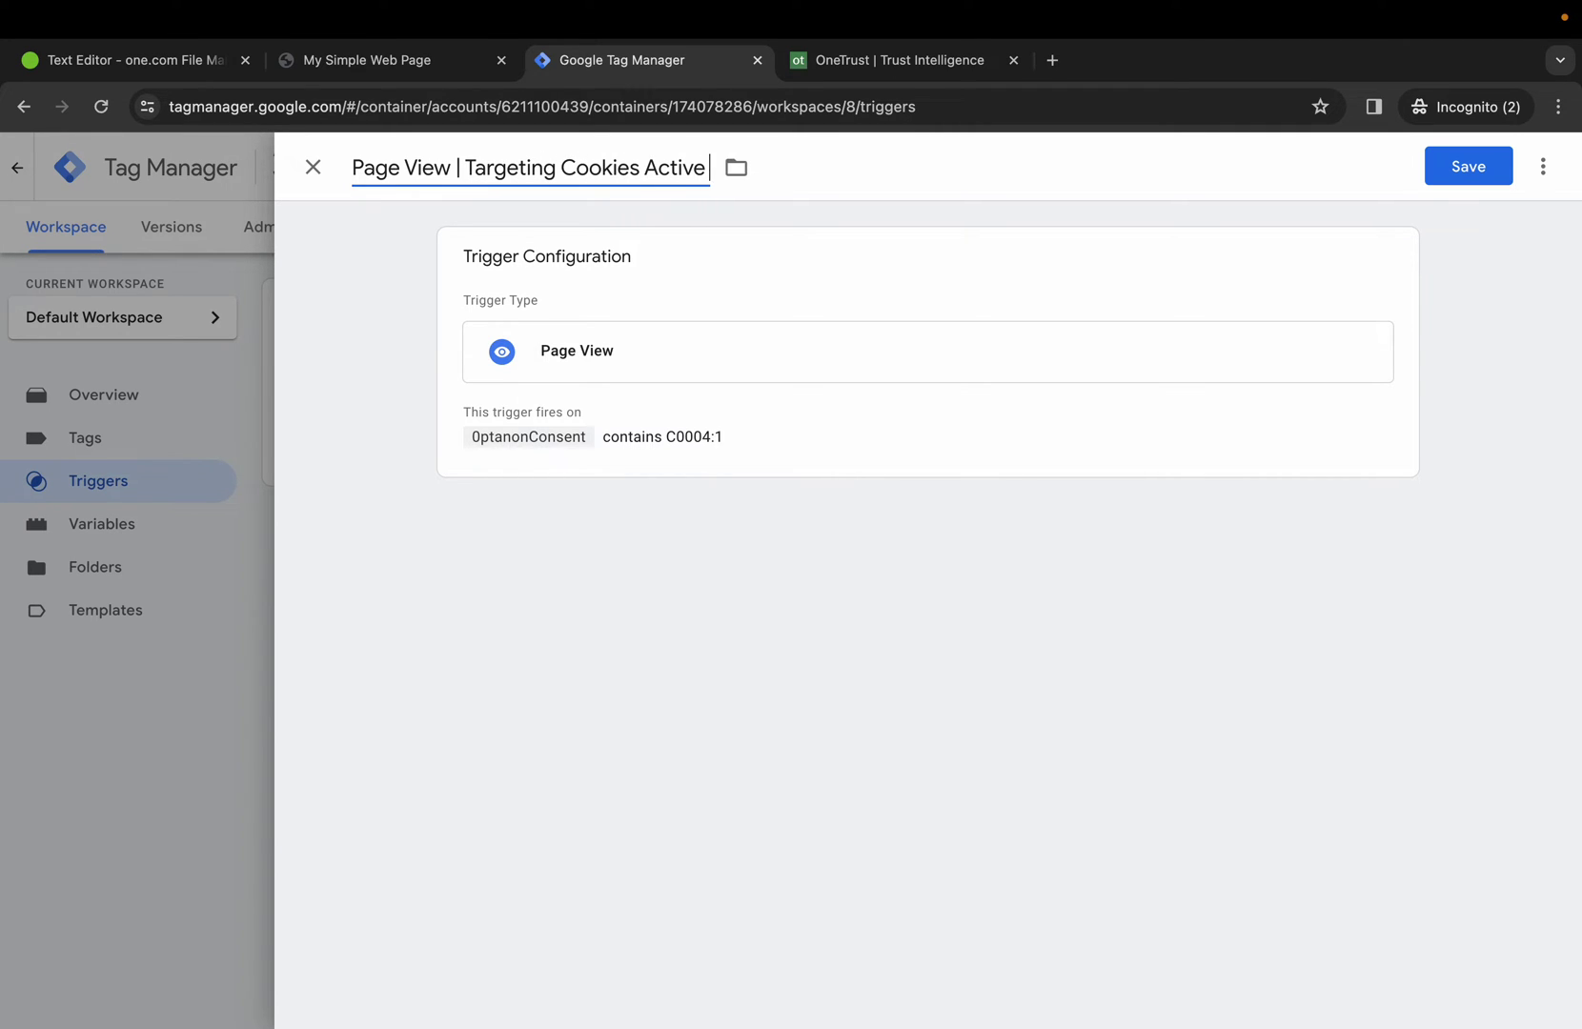
{"action": "type", "text": "C0004"}
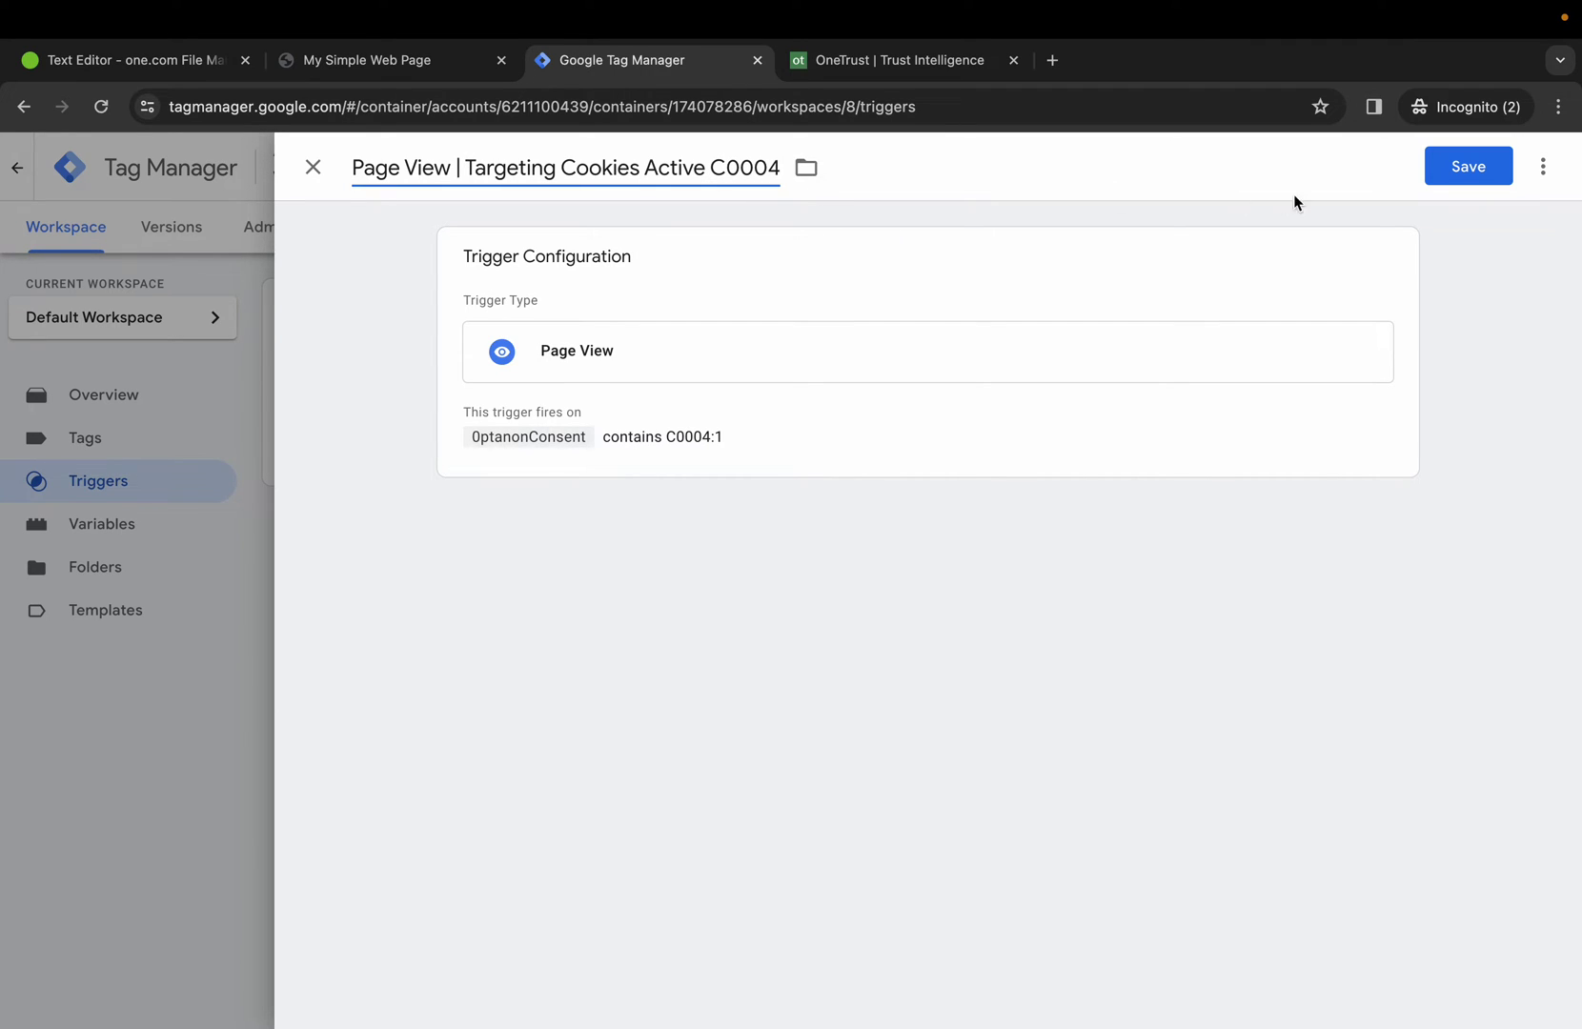
{"action": "left_click", "coordinate": [1473, 183]}
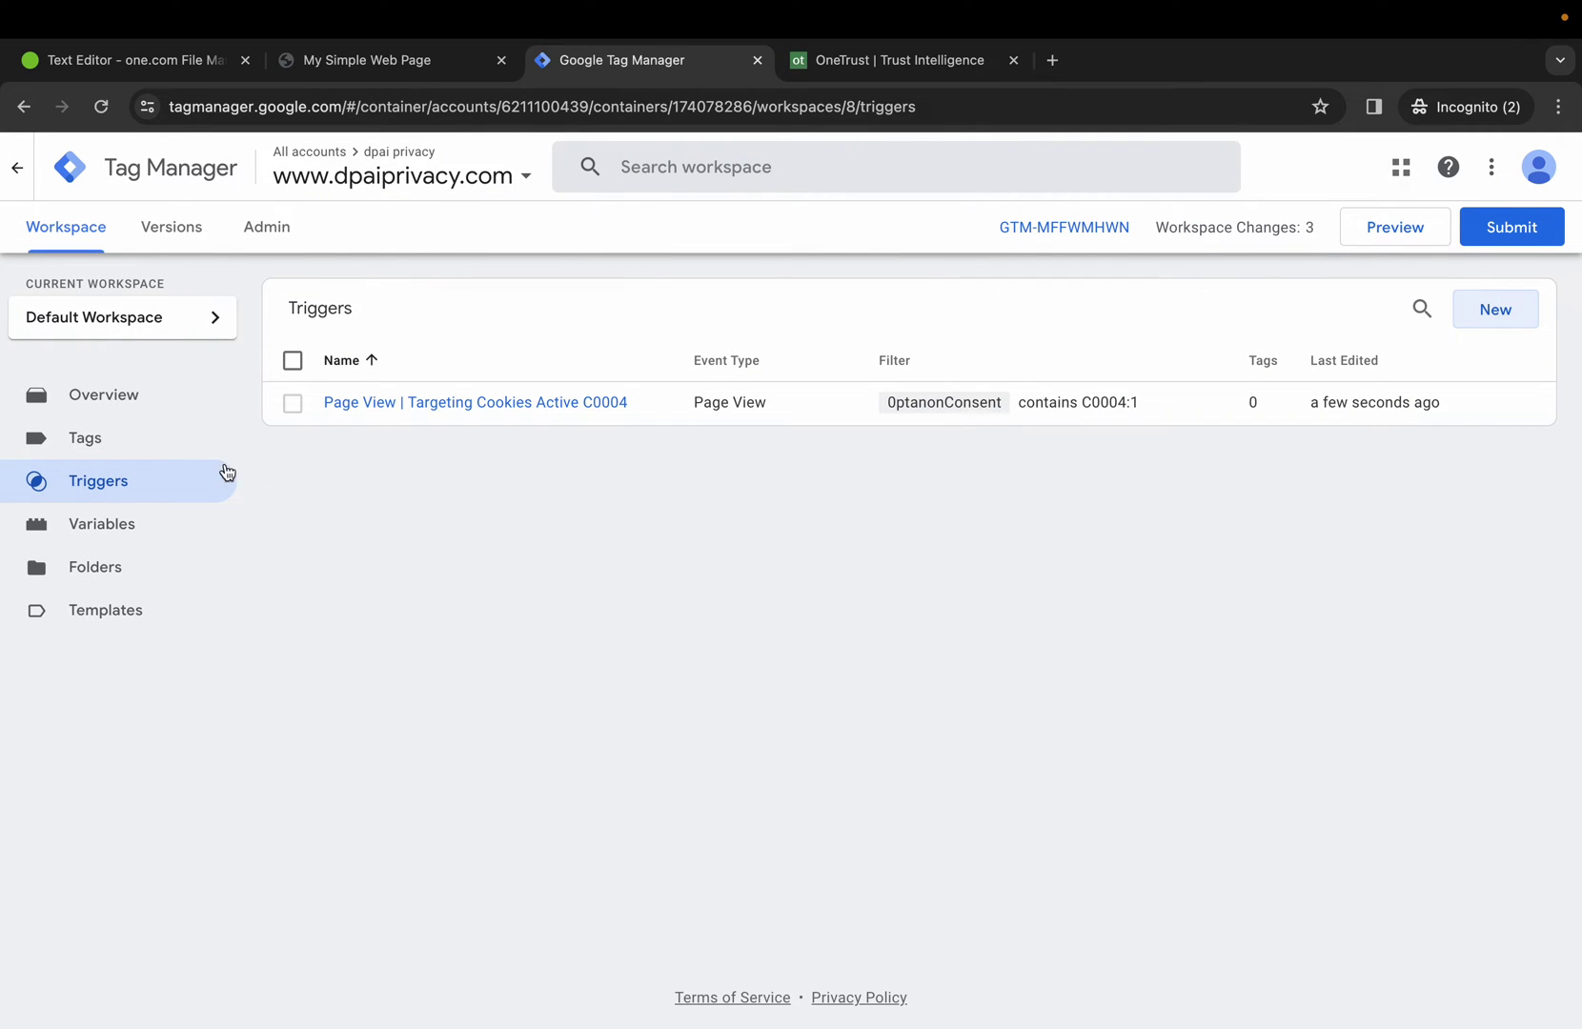
Step: Switch the Page Load Cookie tag from All Pages to the Targeting Cookies Active C0004 trigger
{"action": "left_click", "coordinate": [95, 440]}
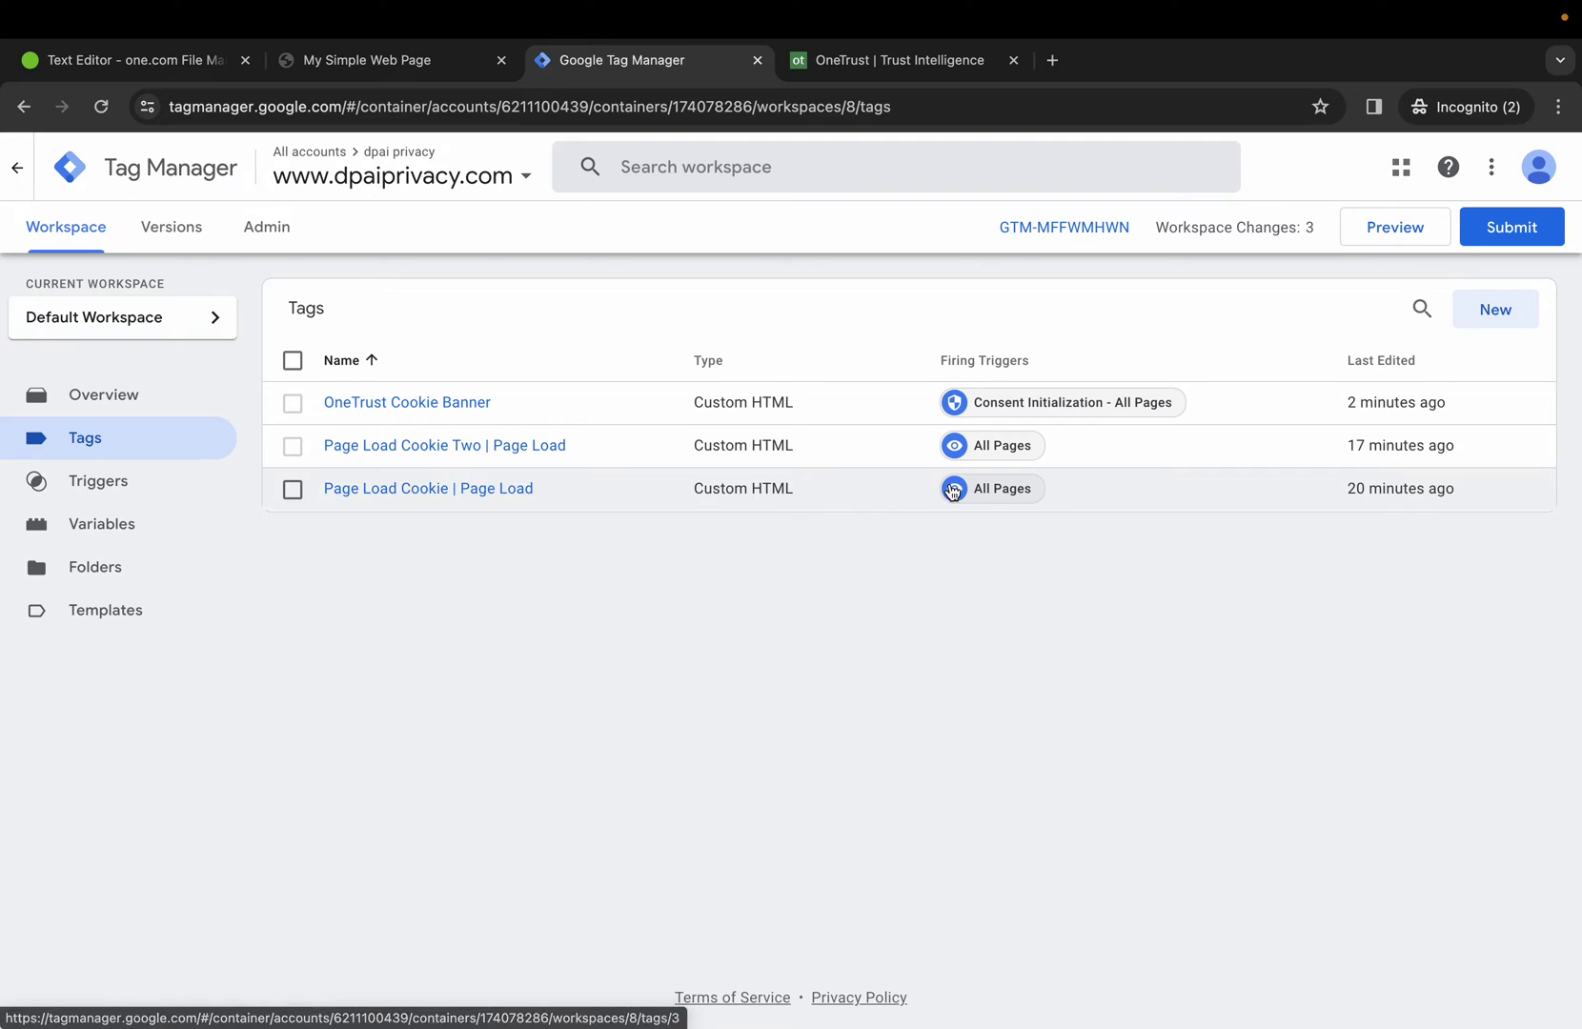
{"action": "left_click_drag", "start_coordinate": [953, 491], "coordinate": [989, 495]}
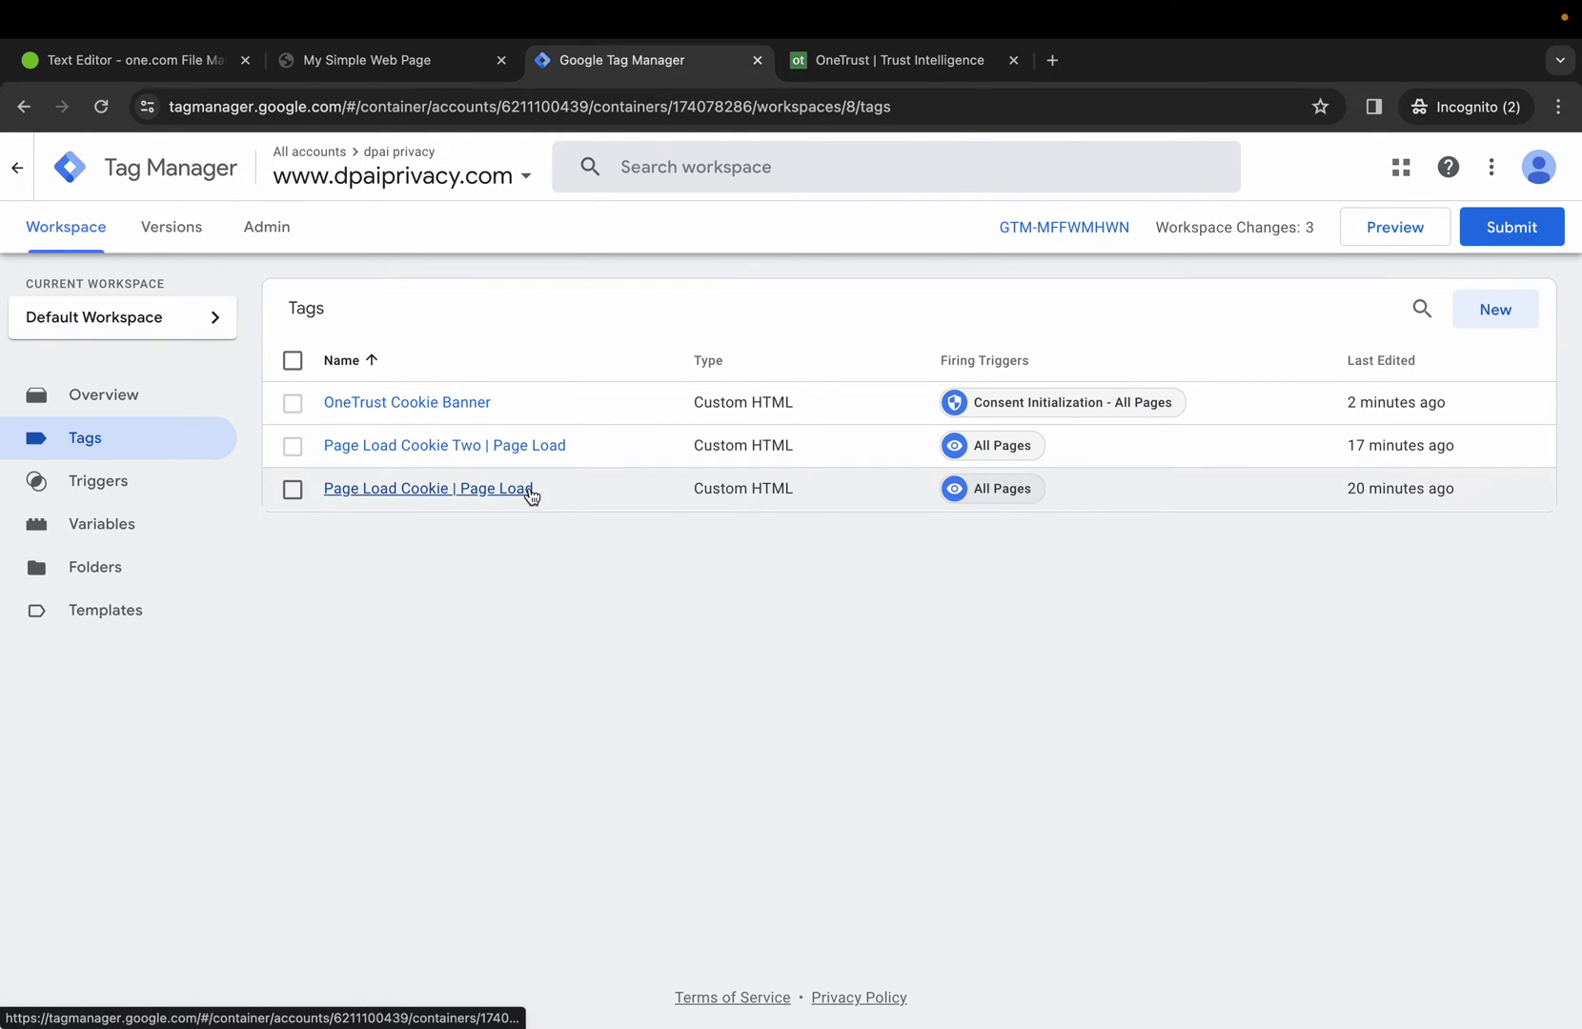
{"action": "left_click", "coordinate": [431, 496]}
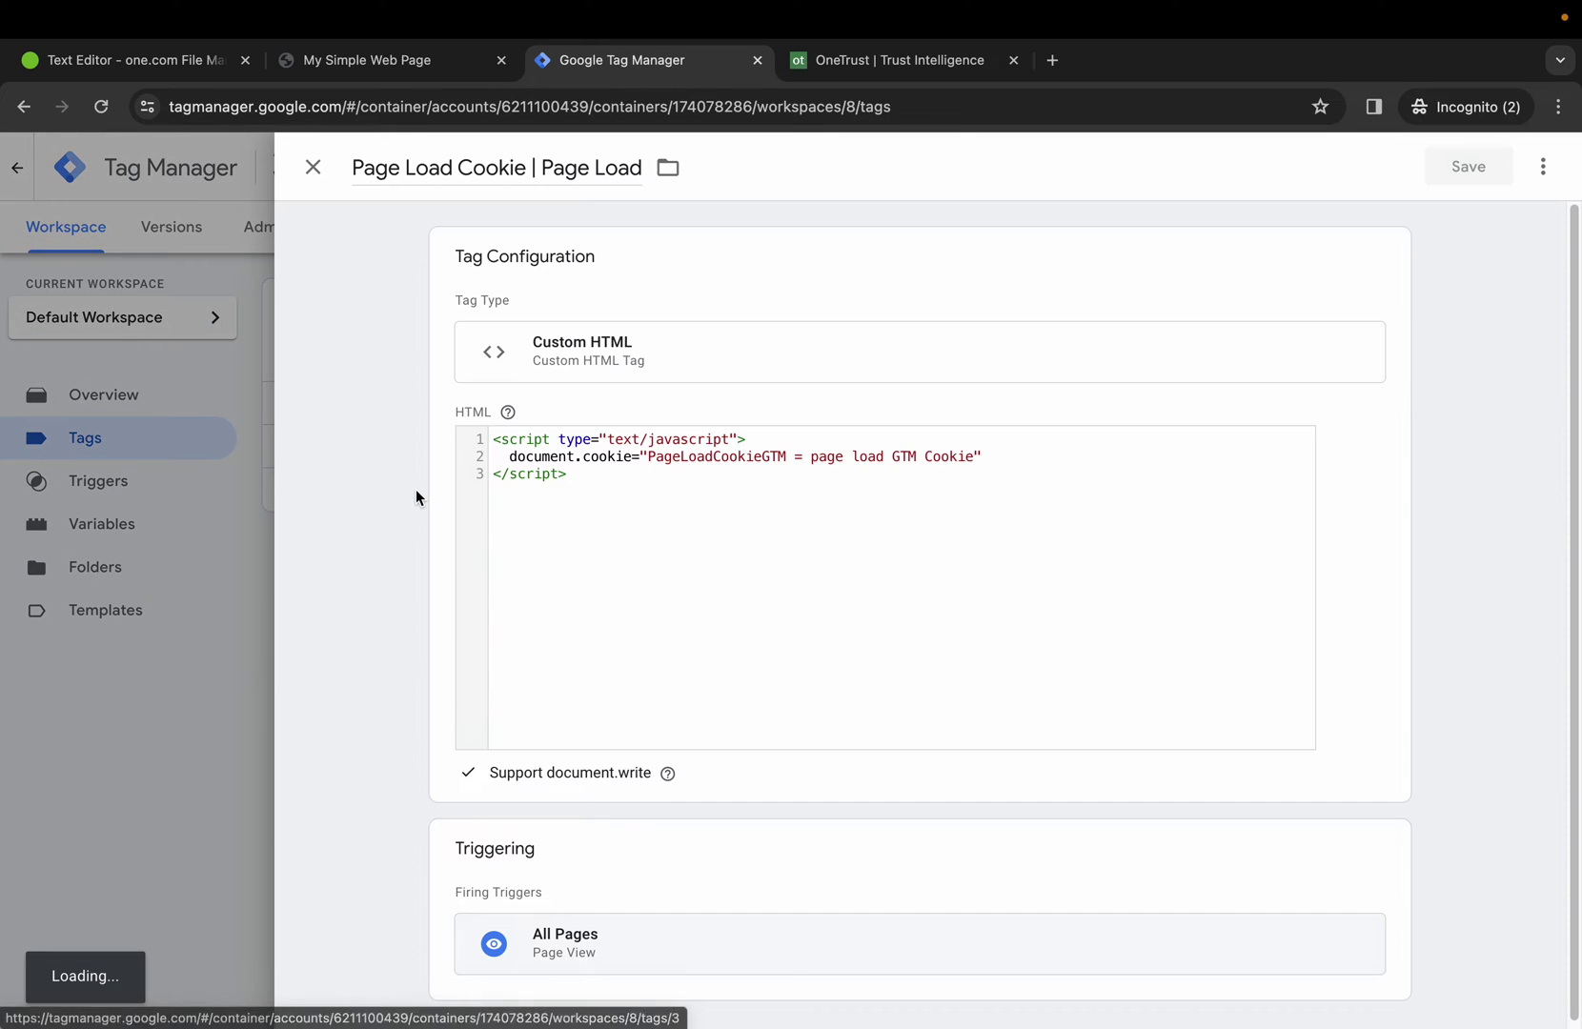
{"action": "left_click", "coordinate": [853, 871]}
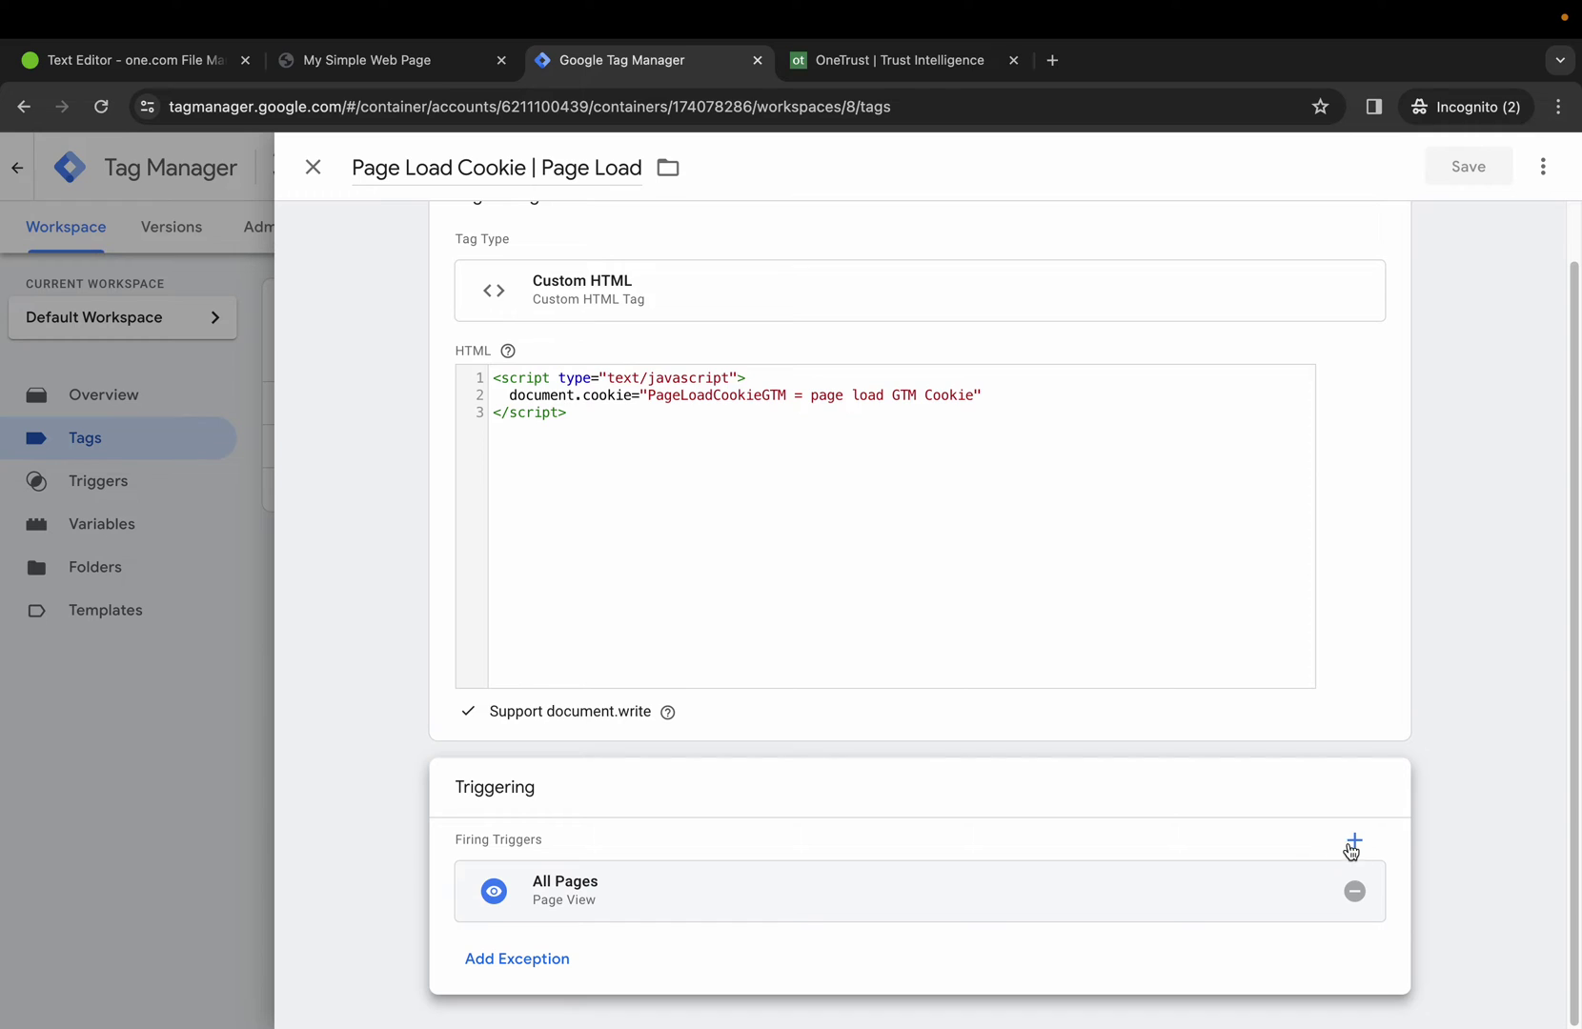
{"action": "left_click", "coordinate": [1355, 842]}
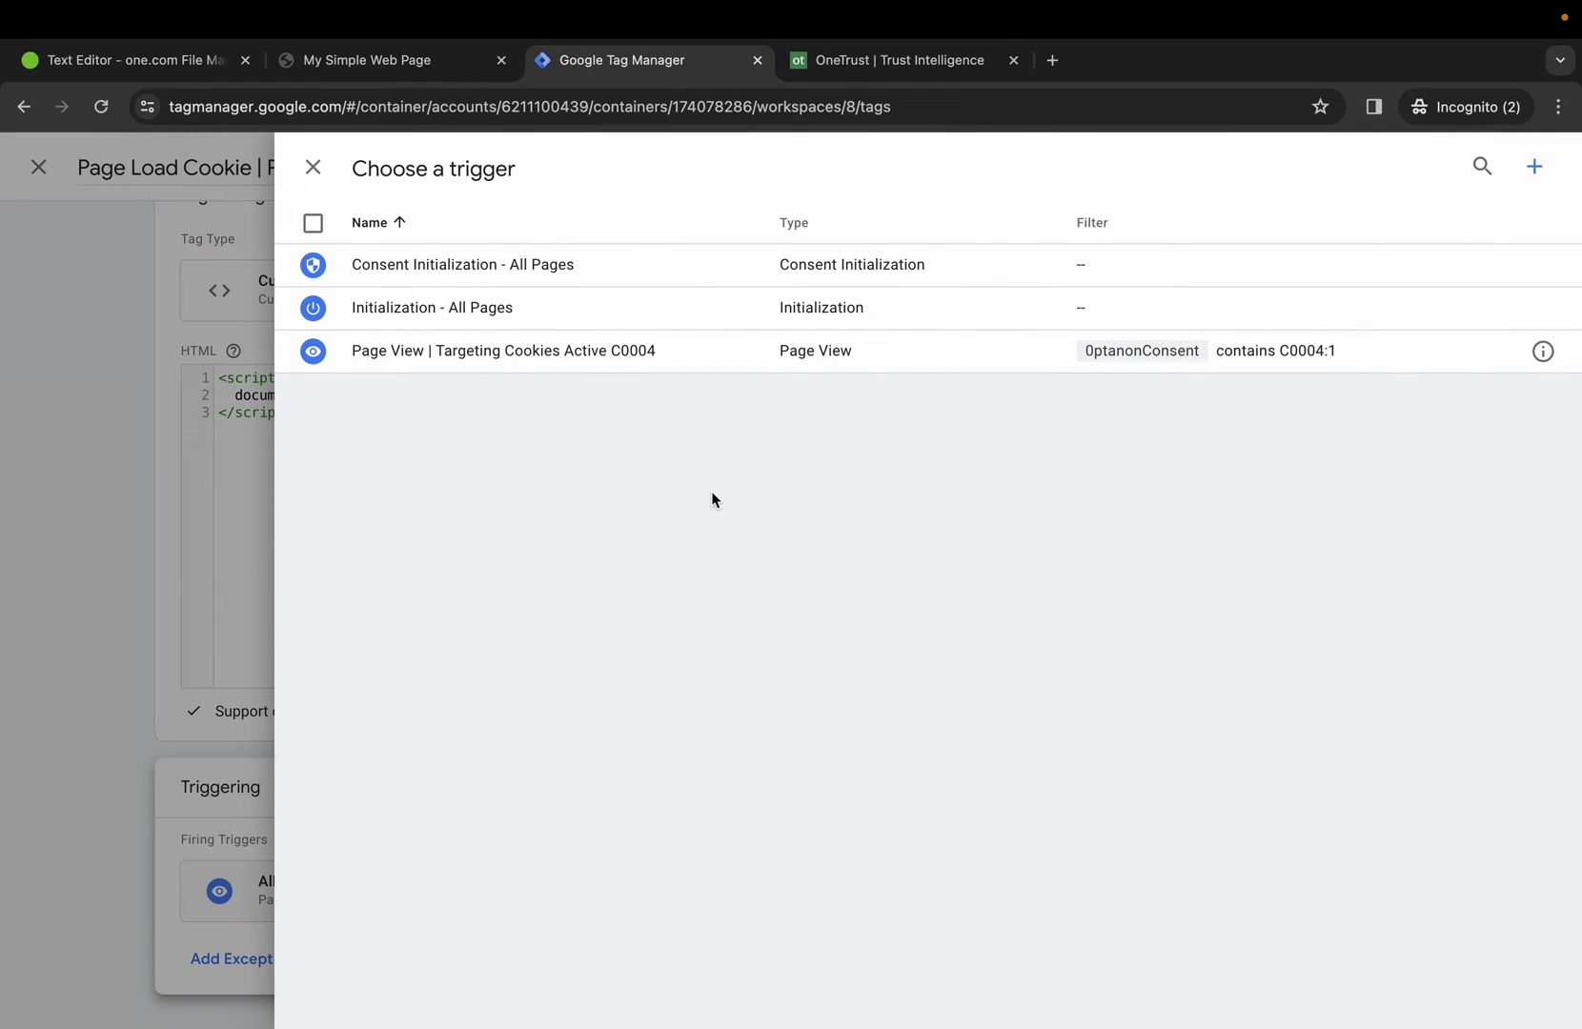
{"action": "left_click", "coordinate": [609, 354]}
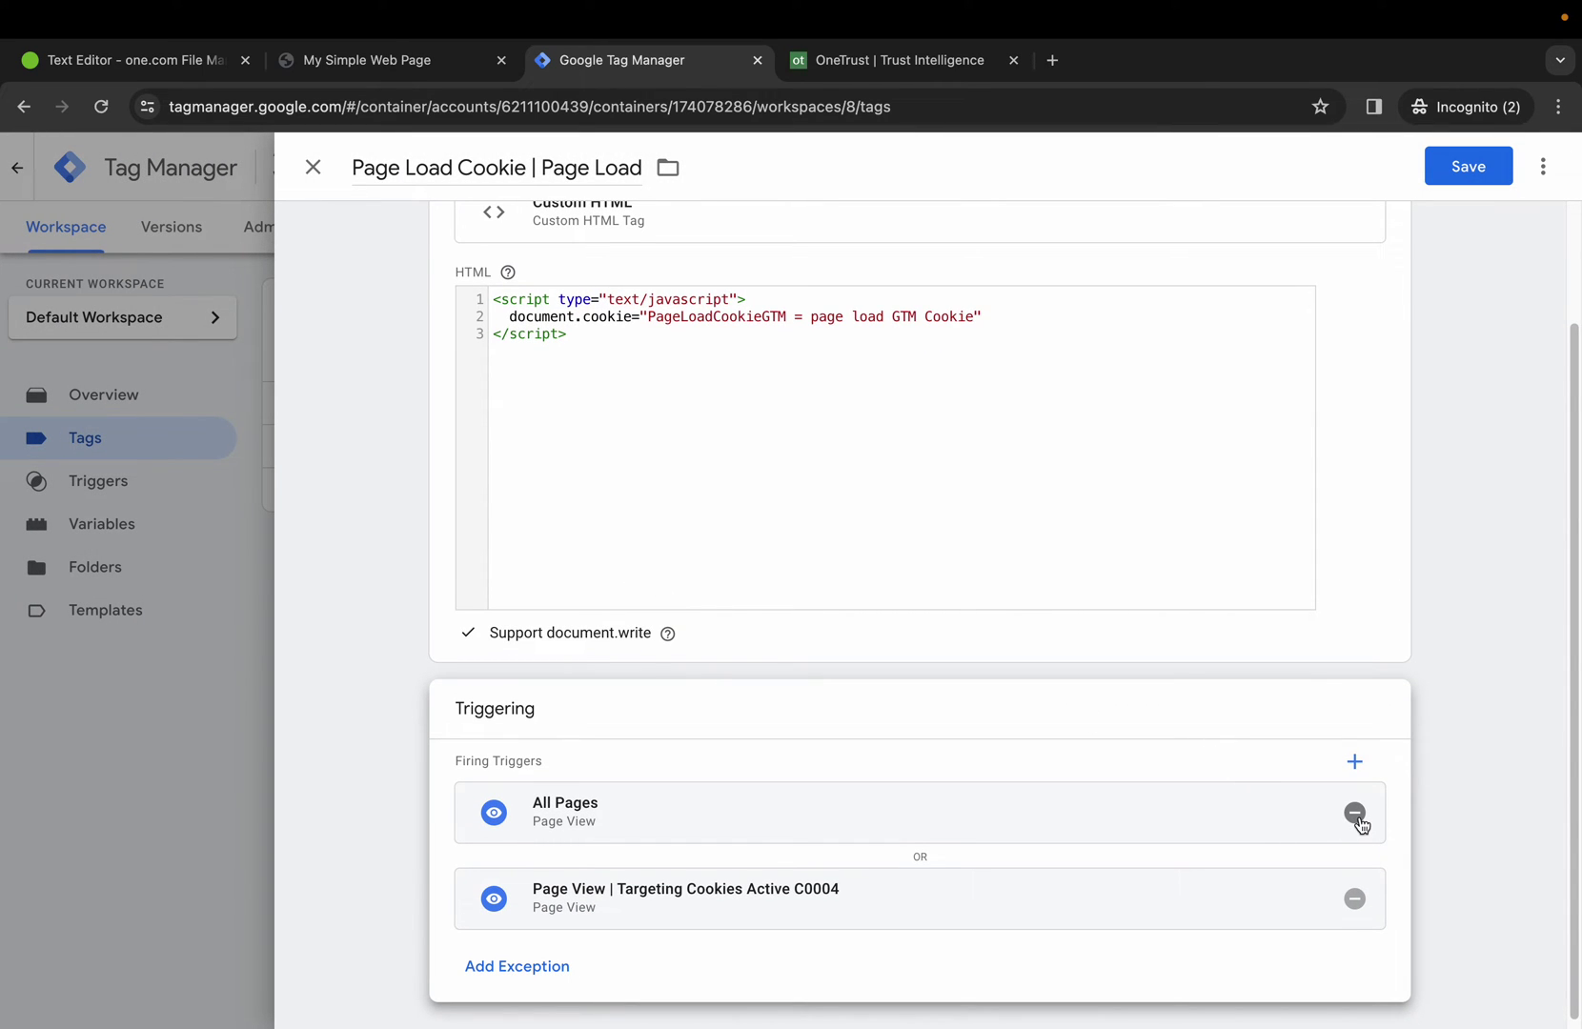
{"action": "left_click", "coordinate": [1354, 813]}
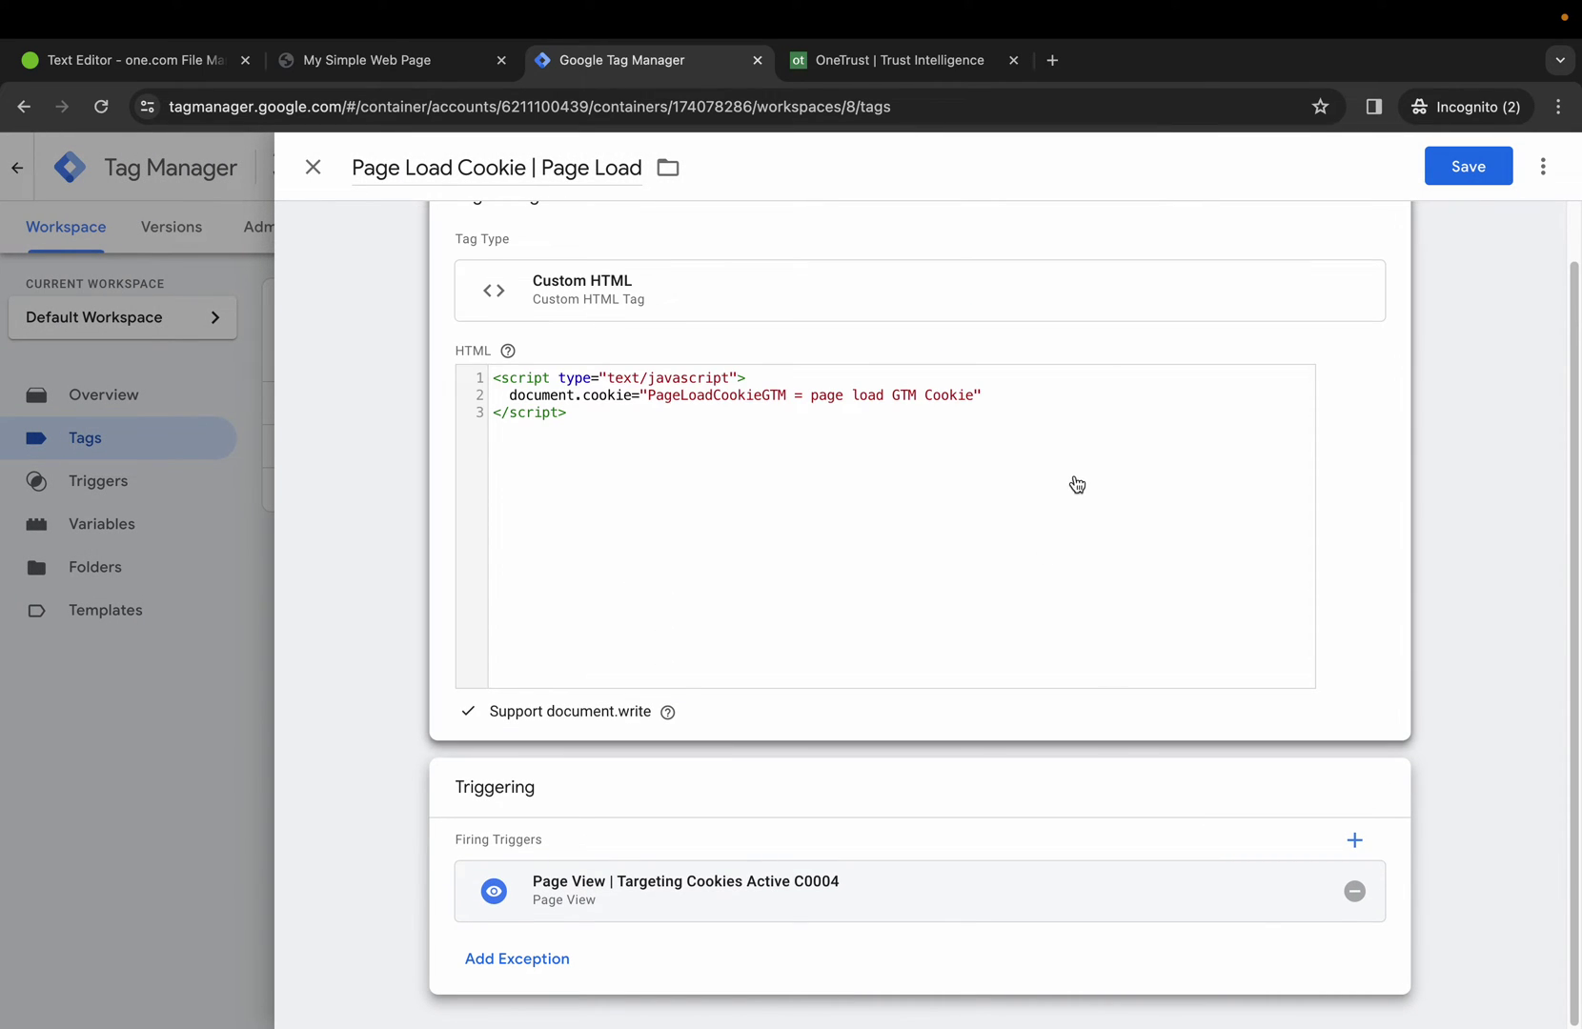
{"action": "left_click", "coordinate": [1472, 178]}
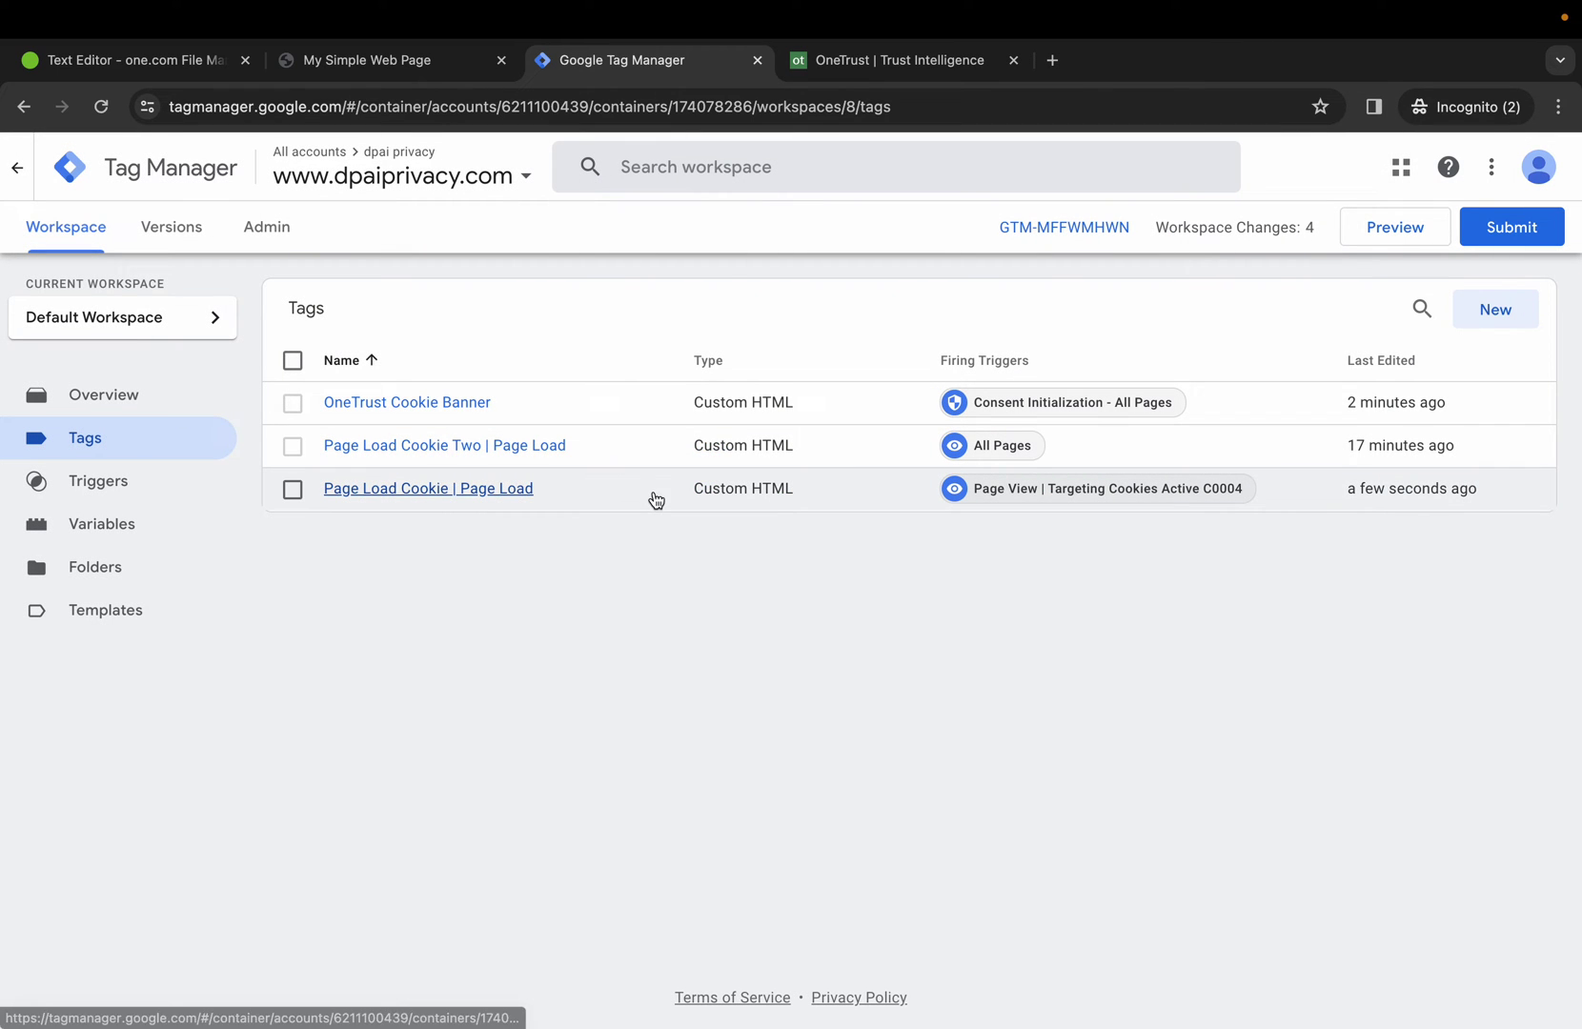
Step: Switch the Page Load Cookie Two tag from All Pages to the Targeting Cookies Active C0004 trigger
{"action": "left_click", "coordinate": [459, 445]}
{"action": "left_click", "coordinate": [994, 880]}
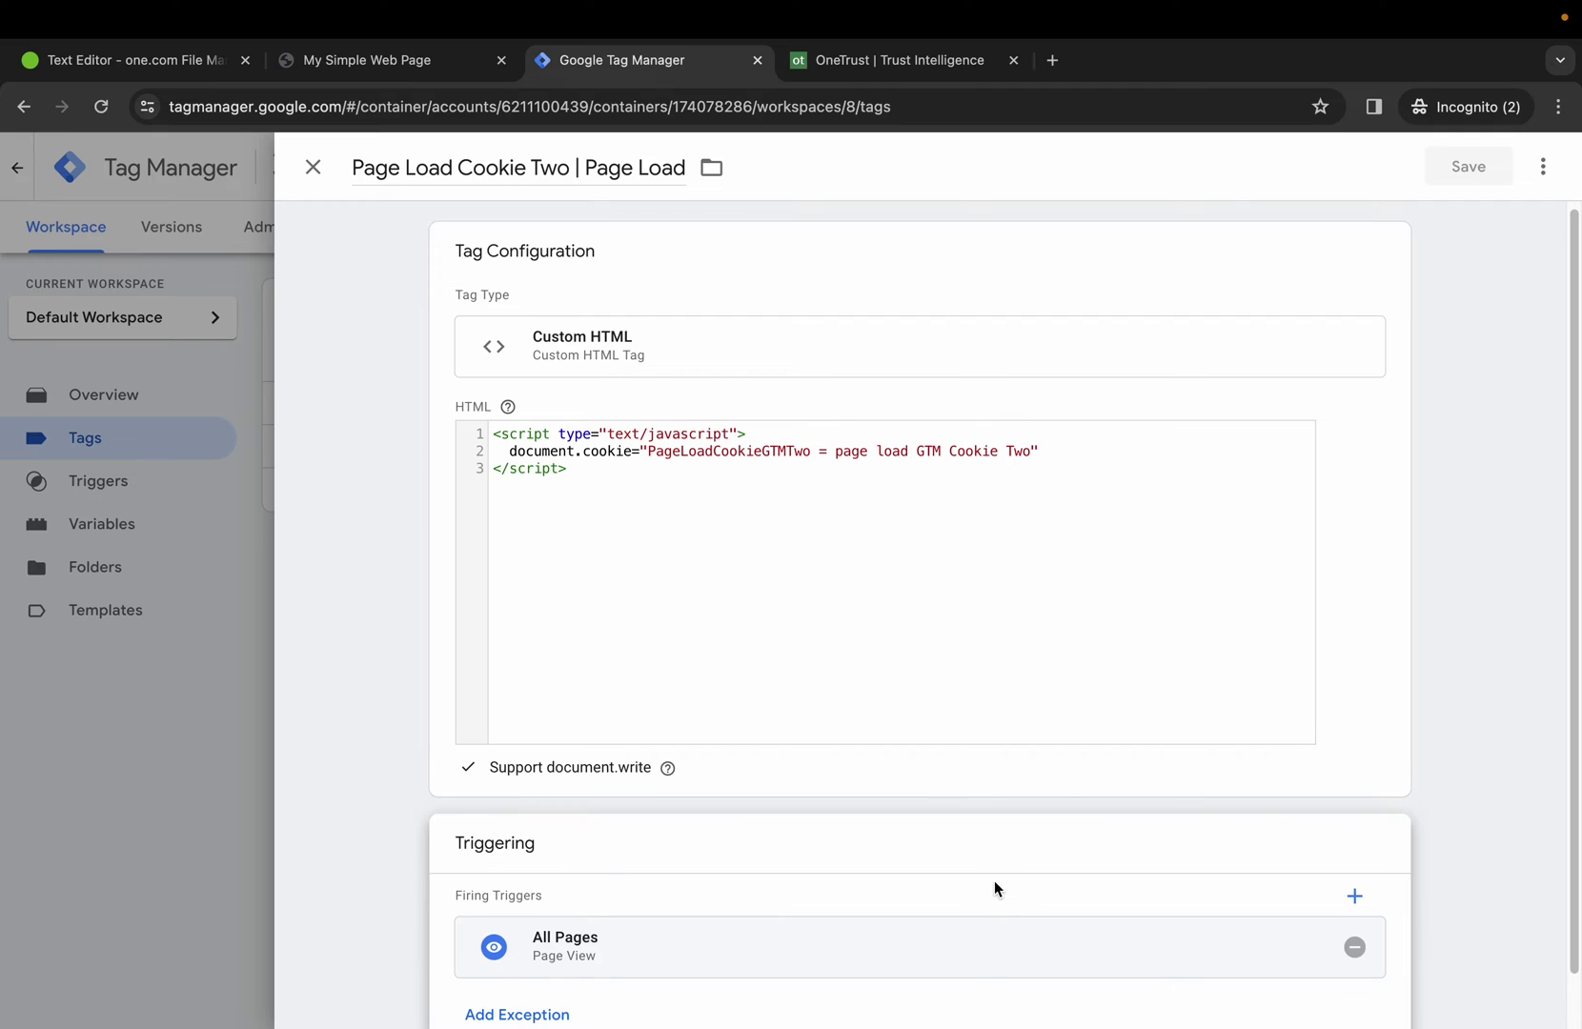
{"action": "left_click", "coordinate": [1352, 898]}
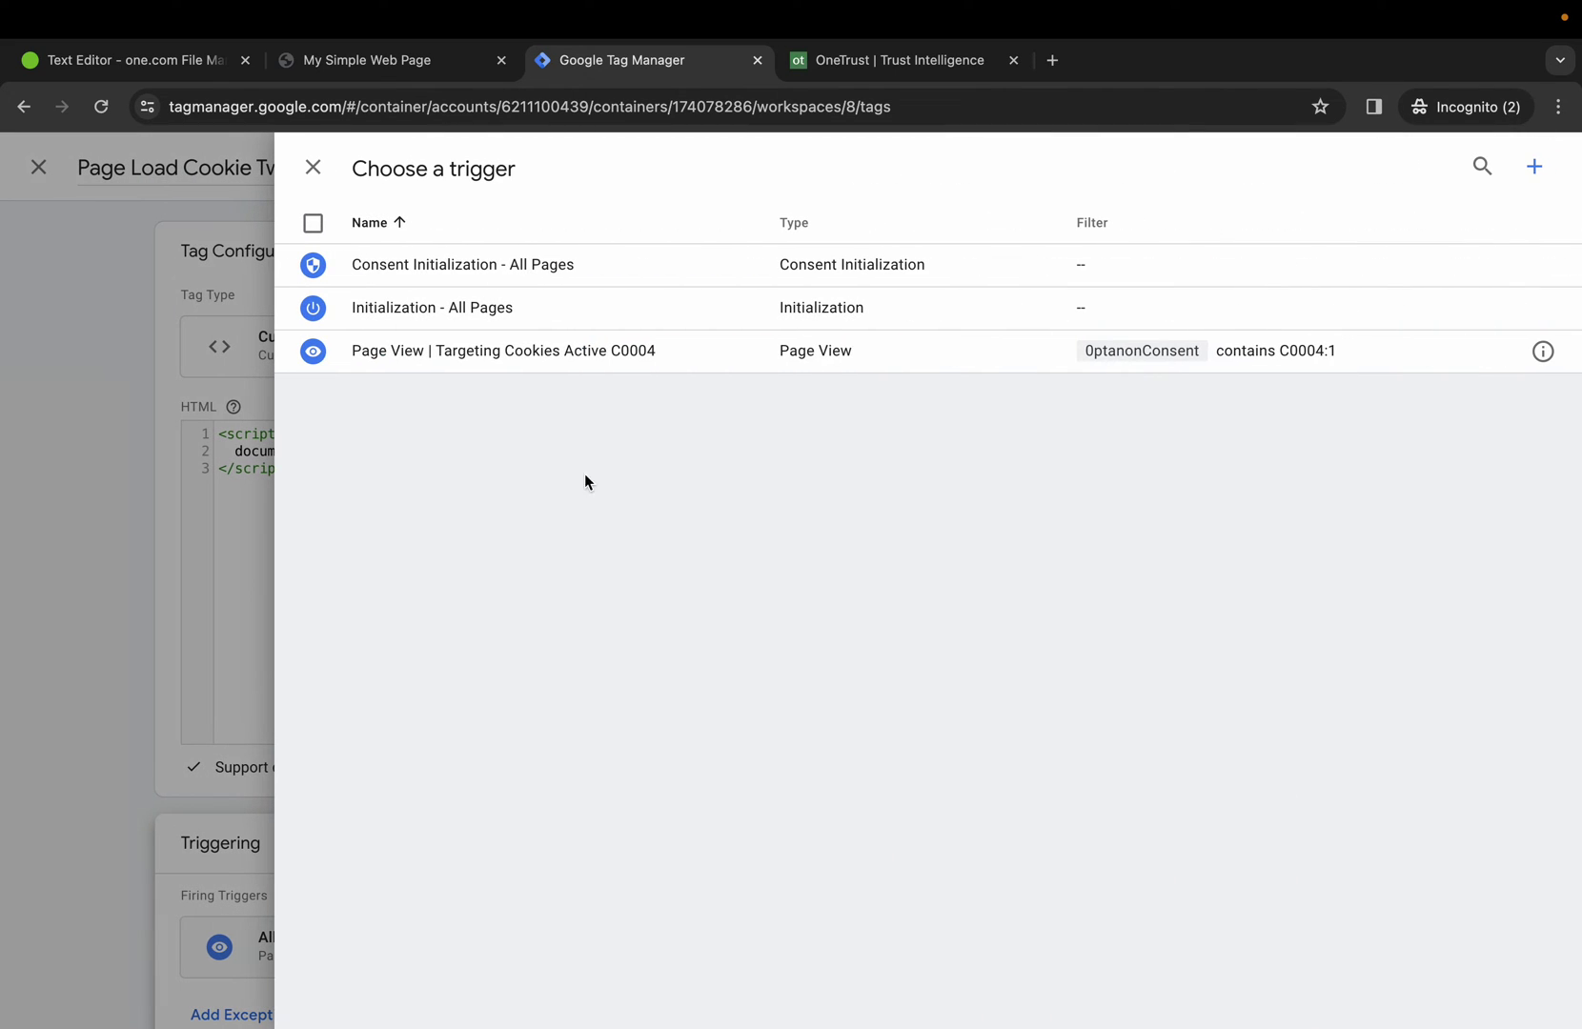
{"action": "left_click", "coordinate": [510, 354]}
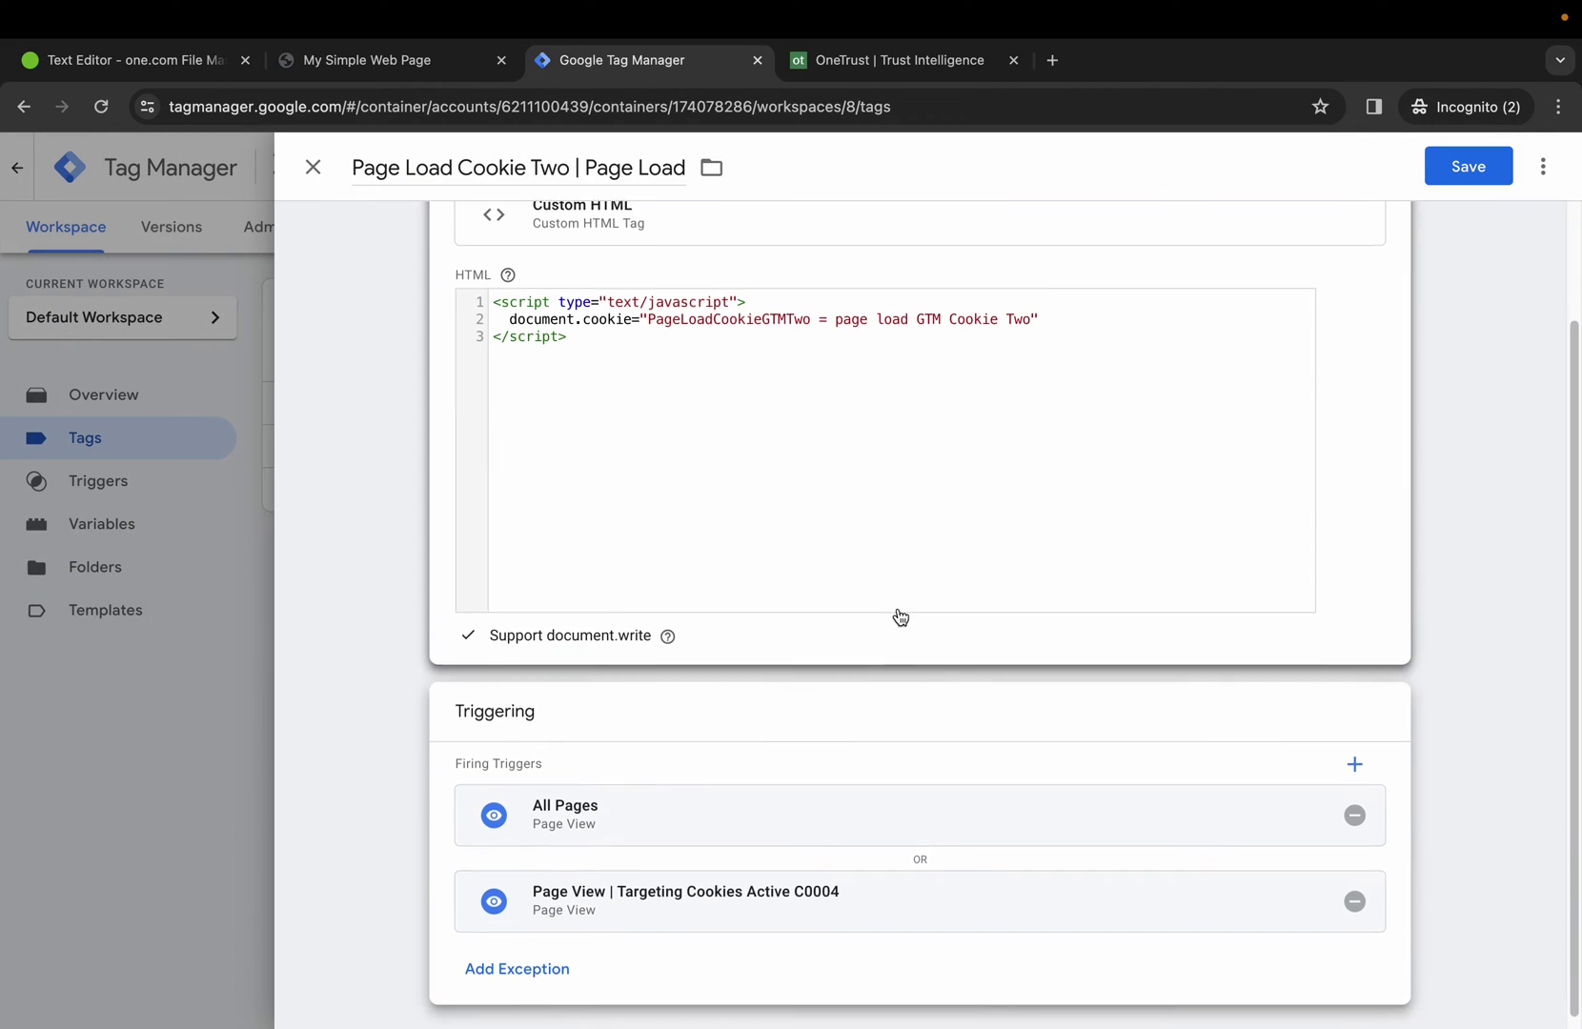
{"action": "left_click", "coordinate": [1355, 806]}
{"action": "left_click", "coordinate": [1481, 177]}
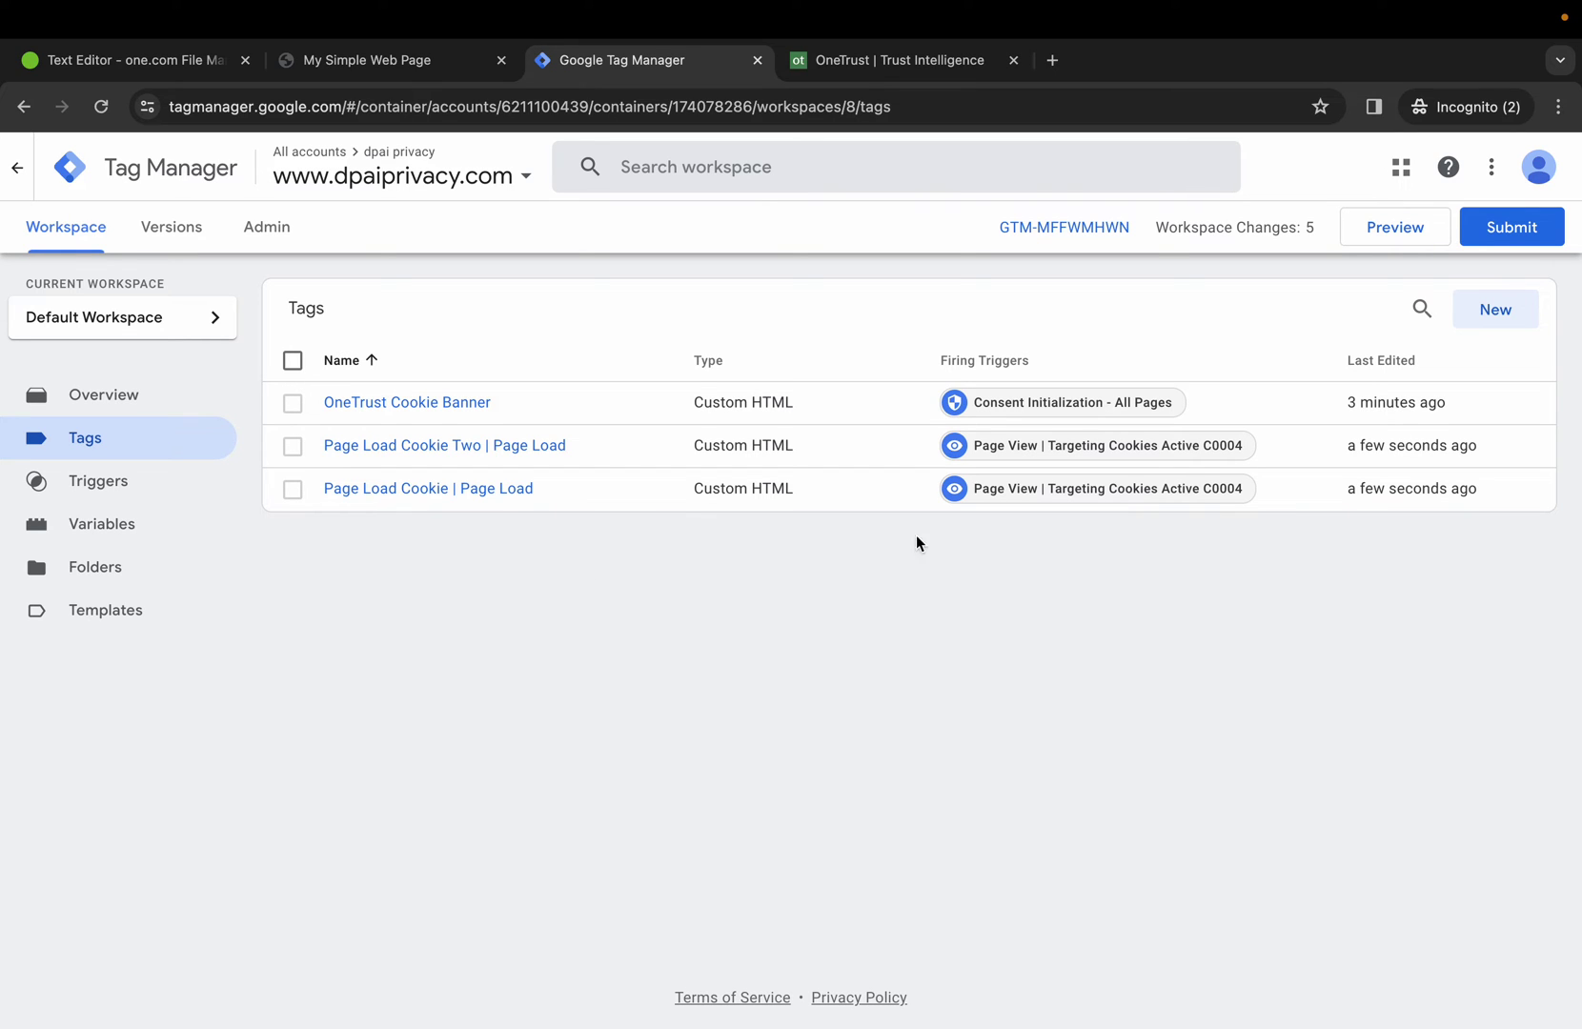
Step: Submit and publish the workspace as Version 8, skipping the version name and description
{"action": "left_click", "coordinate": [1515, 236]}
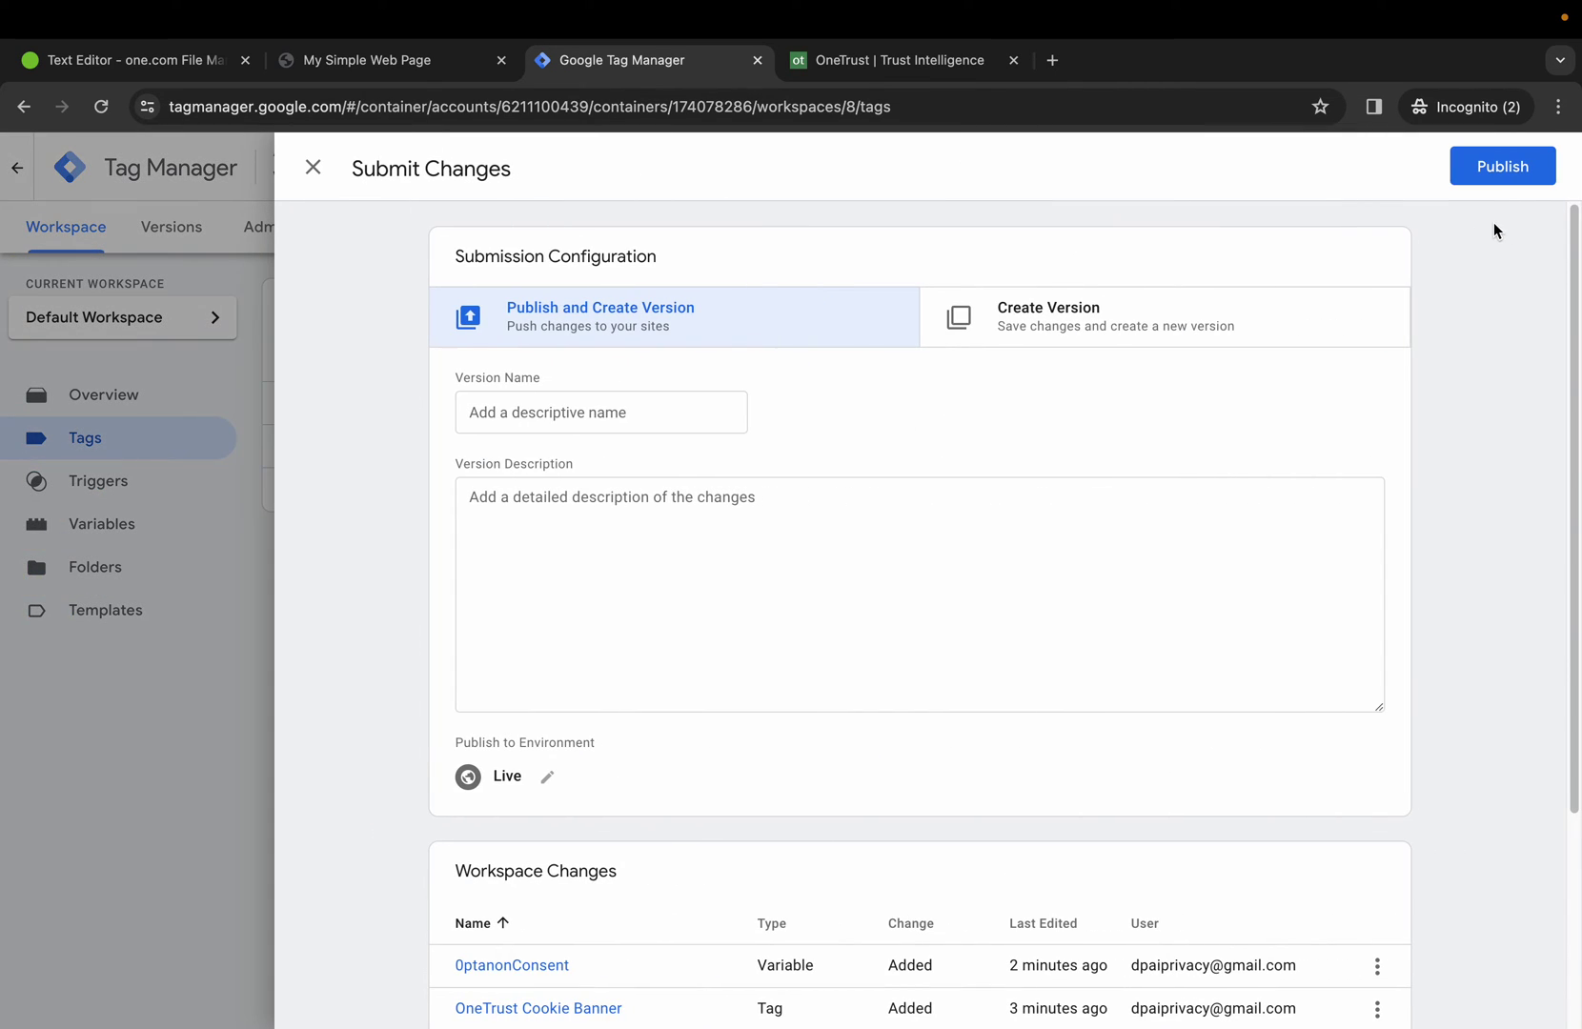
{"action": "left_click", "coordinate": [1502, 170]}
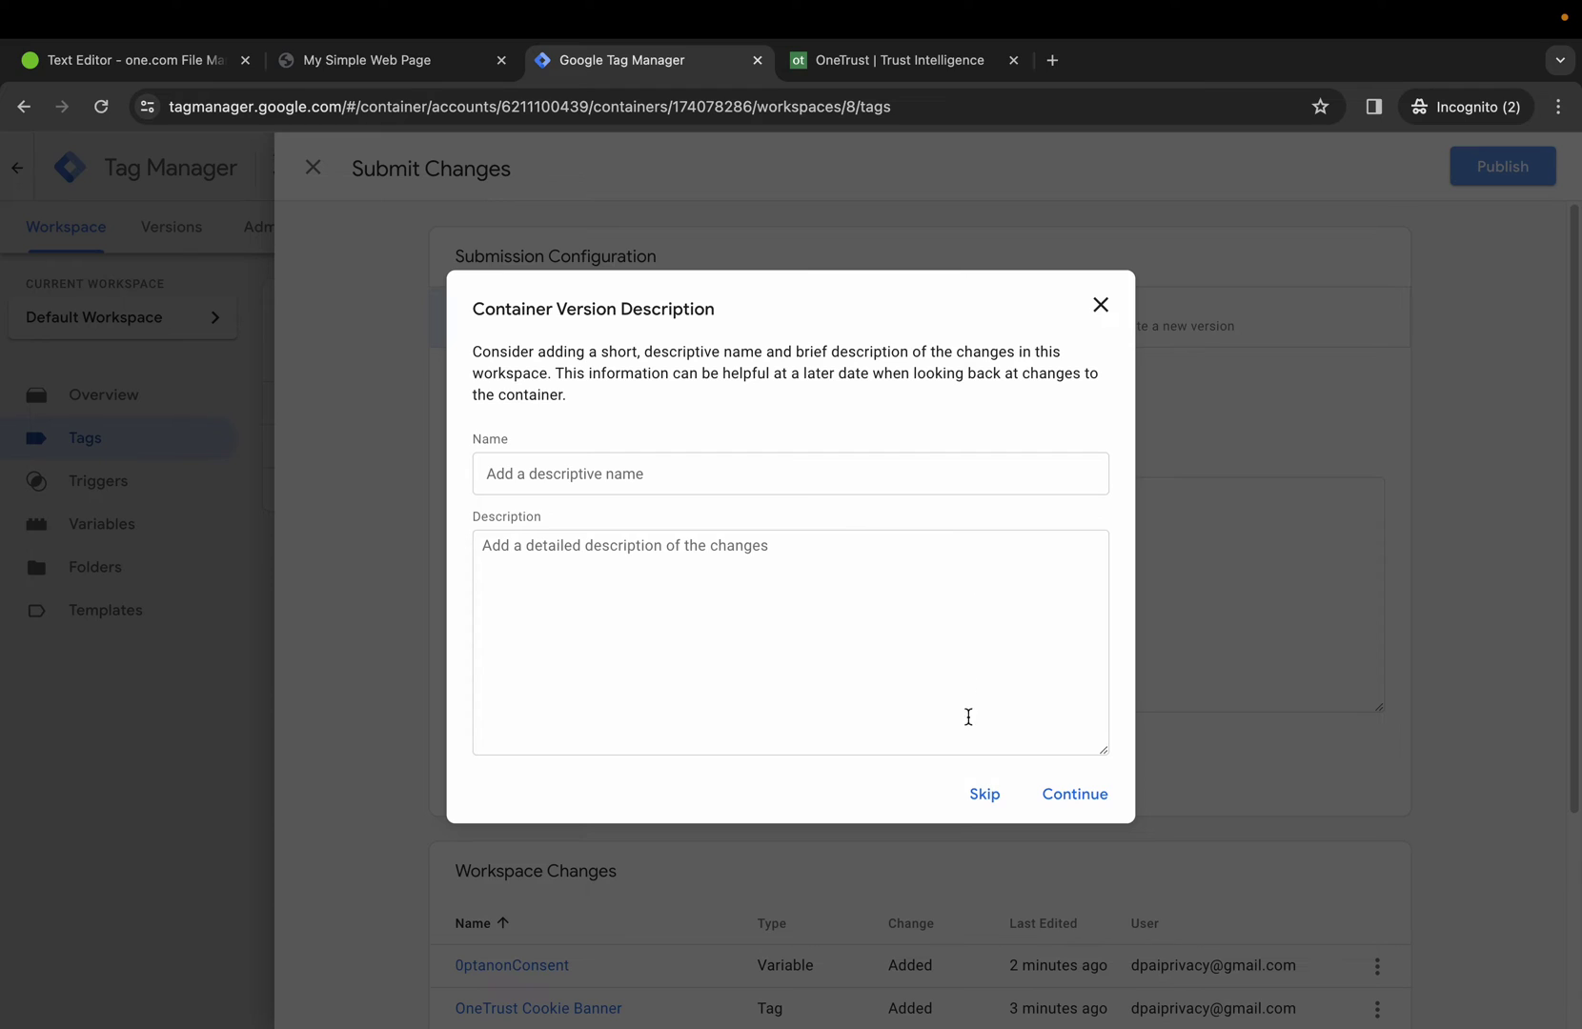
{"action": "left_click", "coordinate": [981, 789]}
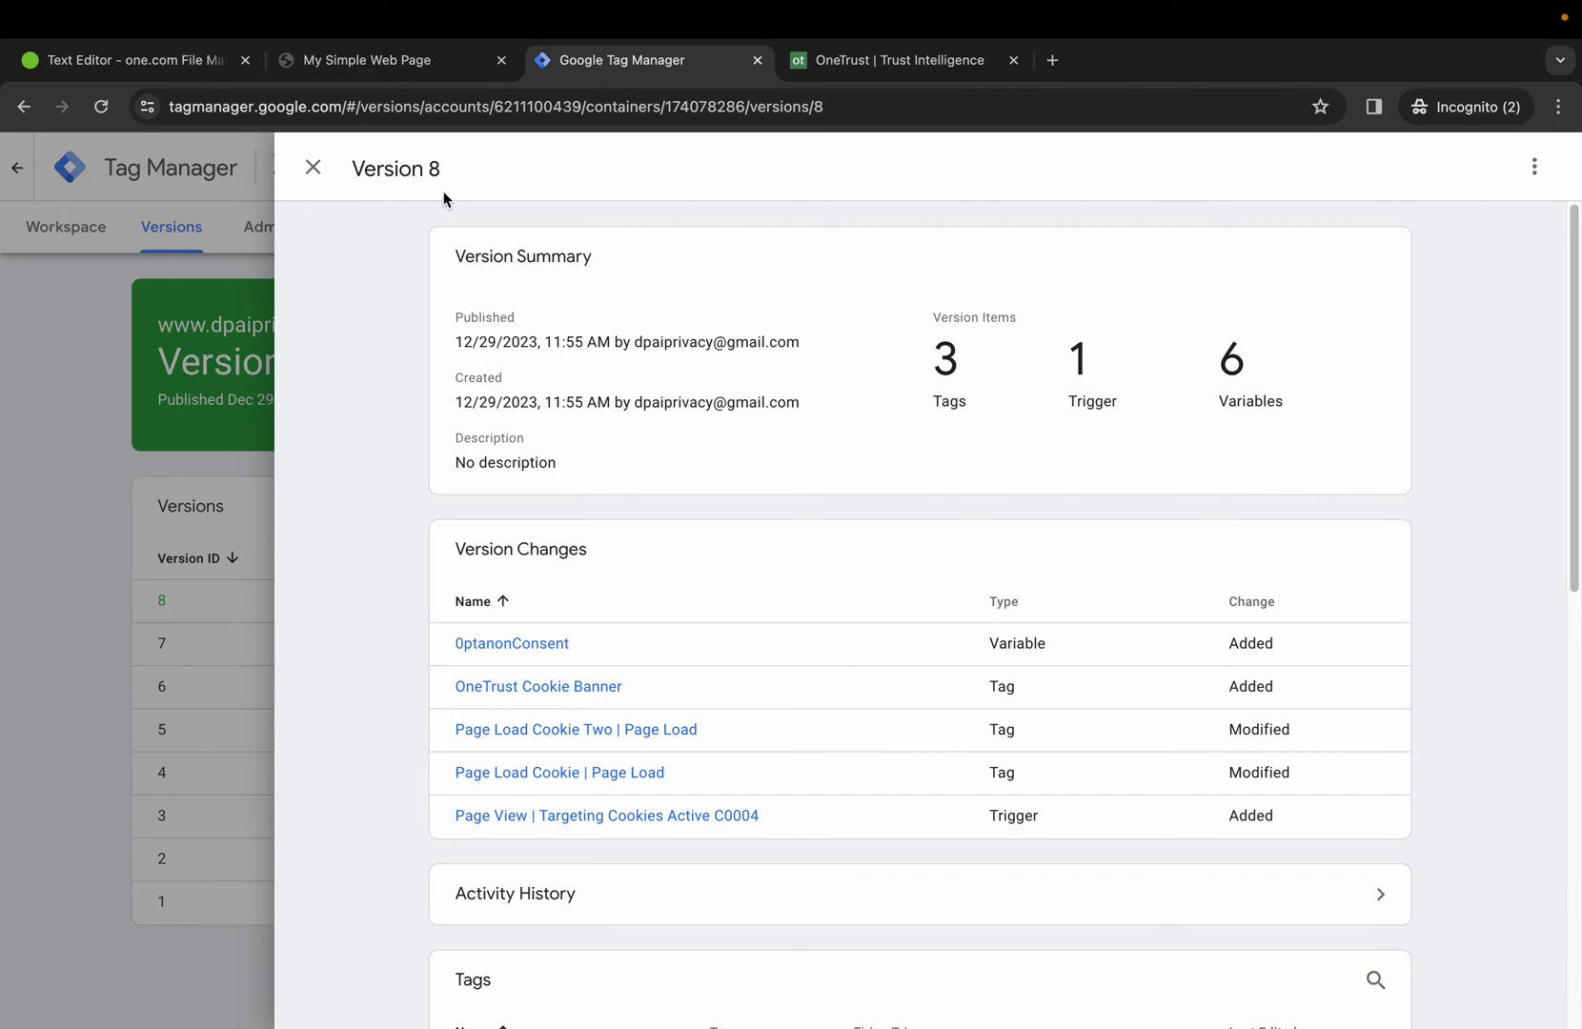
Step: On the test page, clear all stored site data and do an Empty Cache and Hard Reload
{"action": "left_click", "coordinate": [413, 63]}
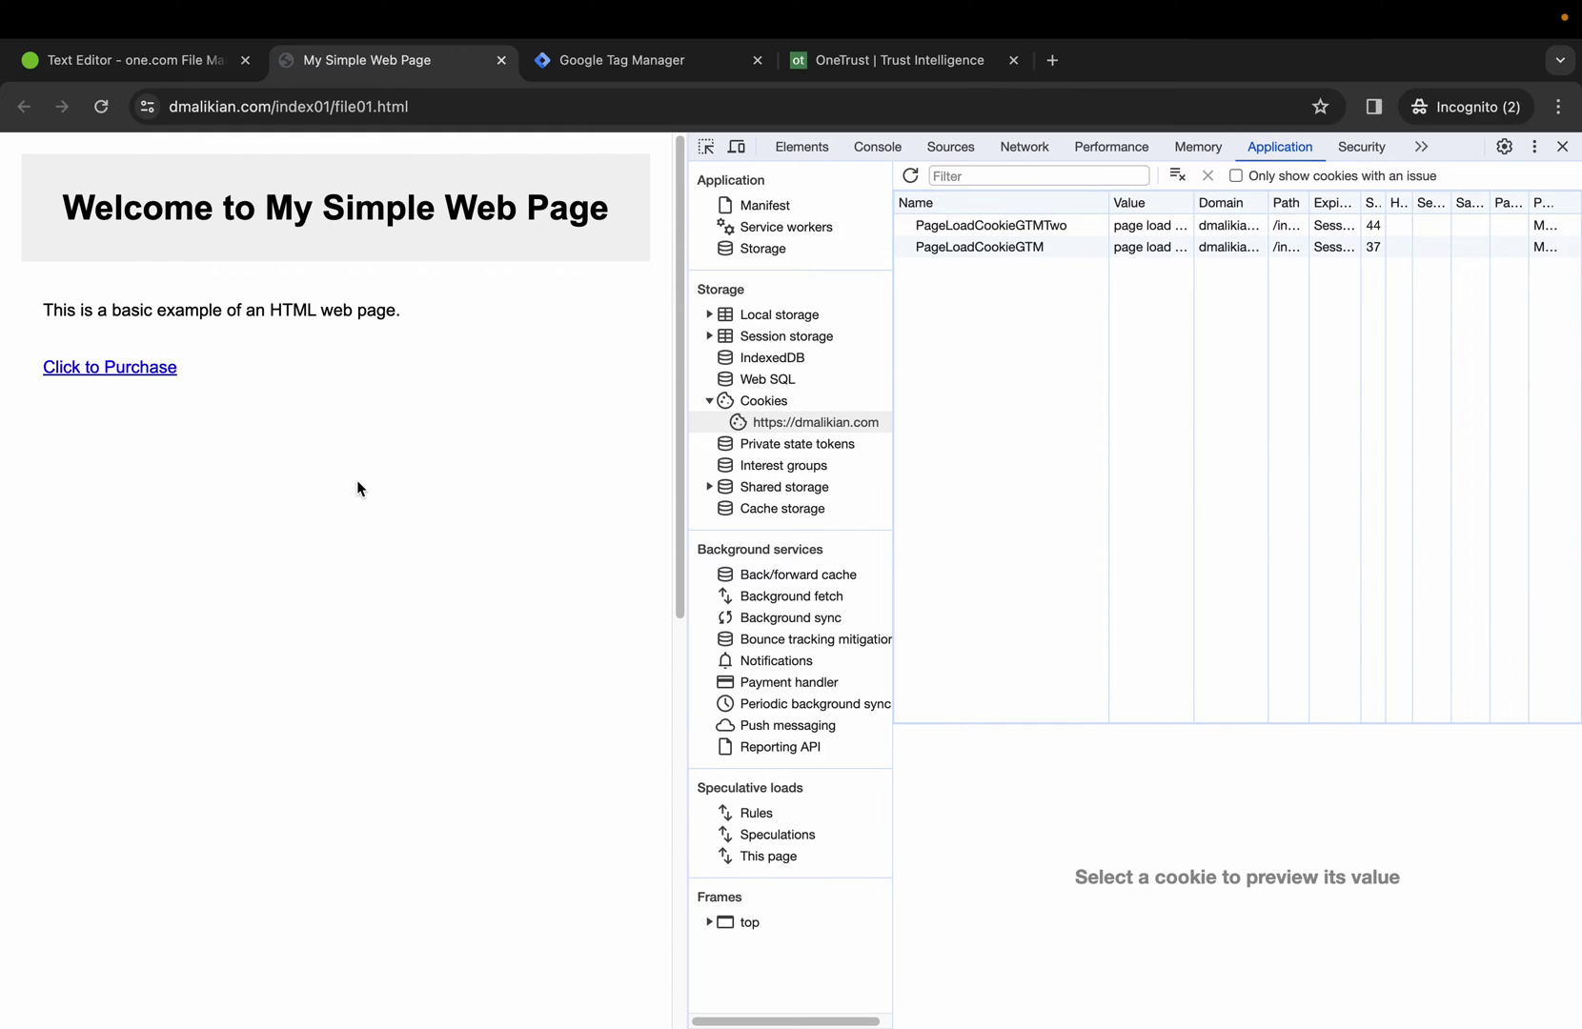
{"action": "left_click", "coordinate": [761, 251]}
{"action": "left_click", "coordinate": [970, 549]}
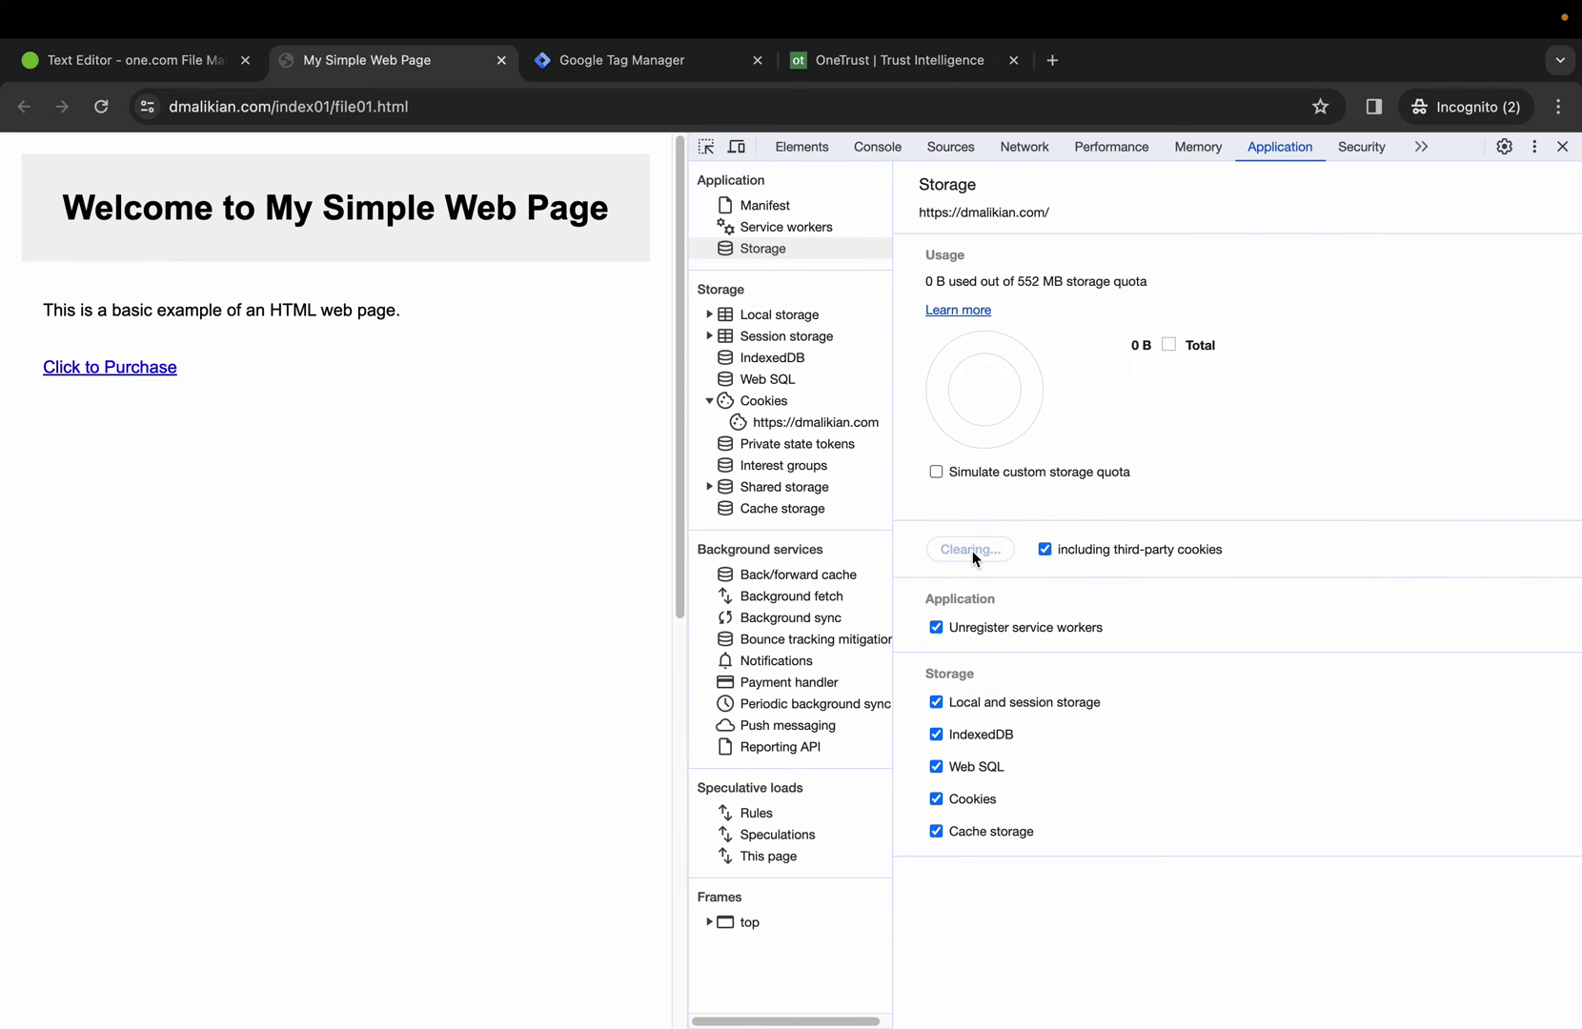
{"action": "left_click", "coordinate": [844, 429]}
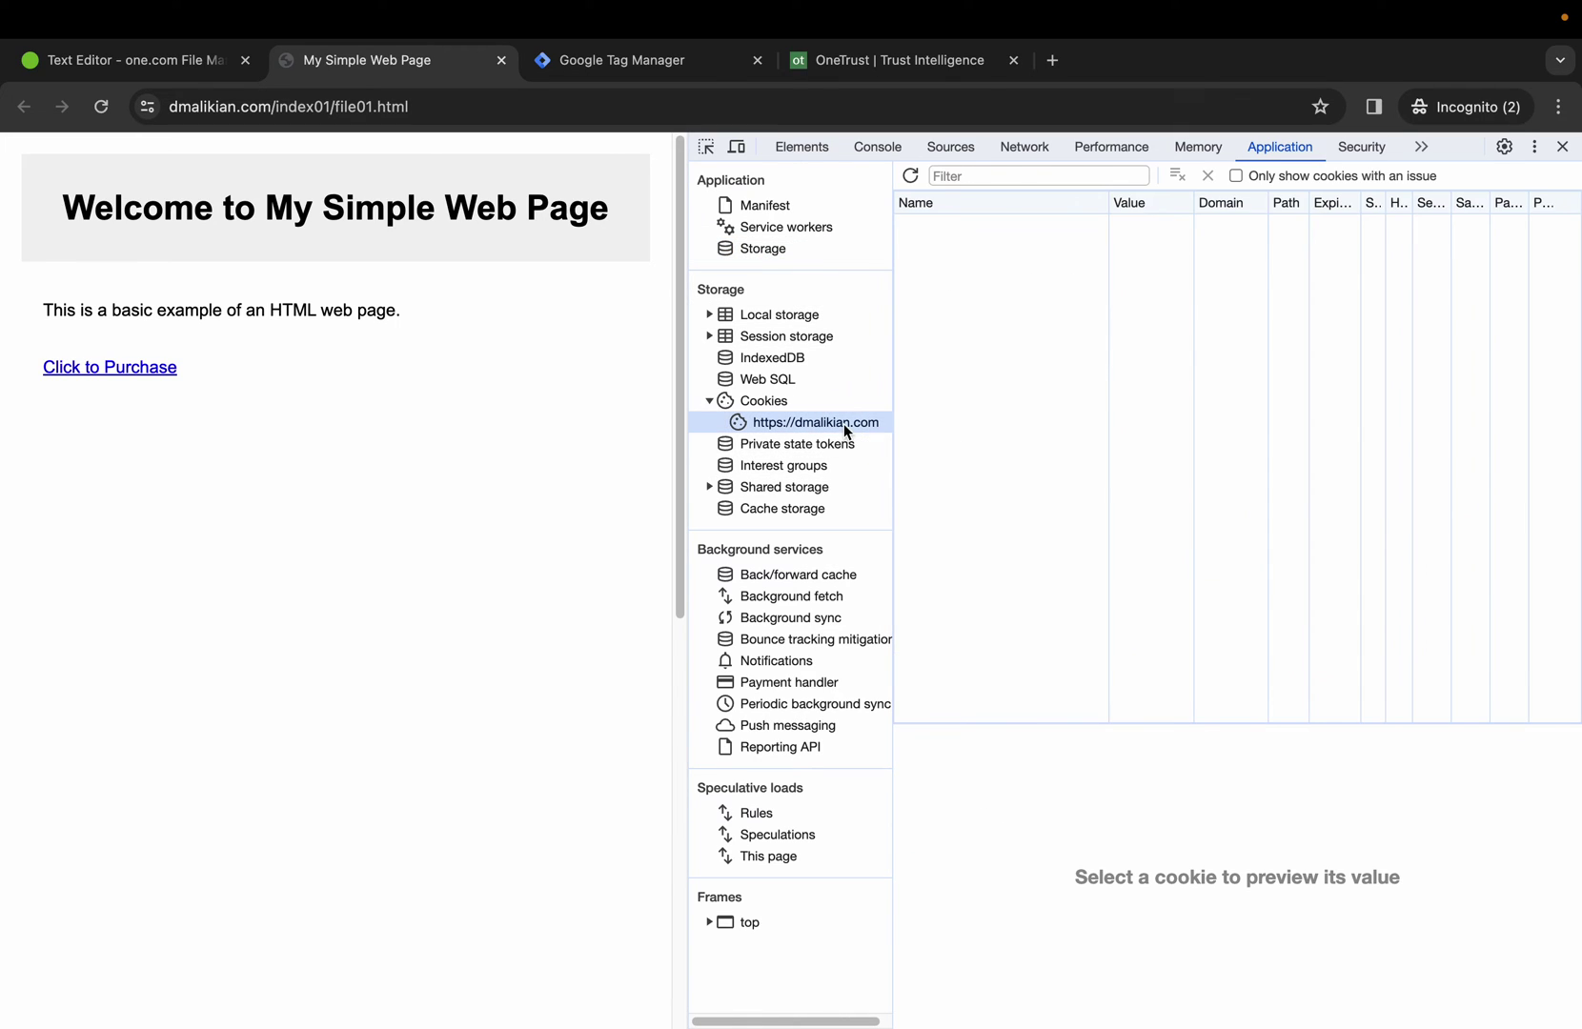
{"action": "right_click", "coordinate": [103, 121]}
{"action": "left_click", "coordinate": [134, 206]}
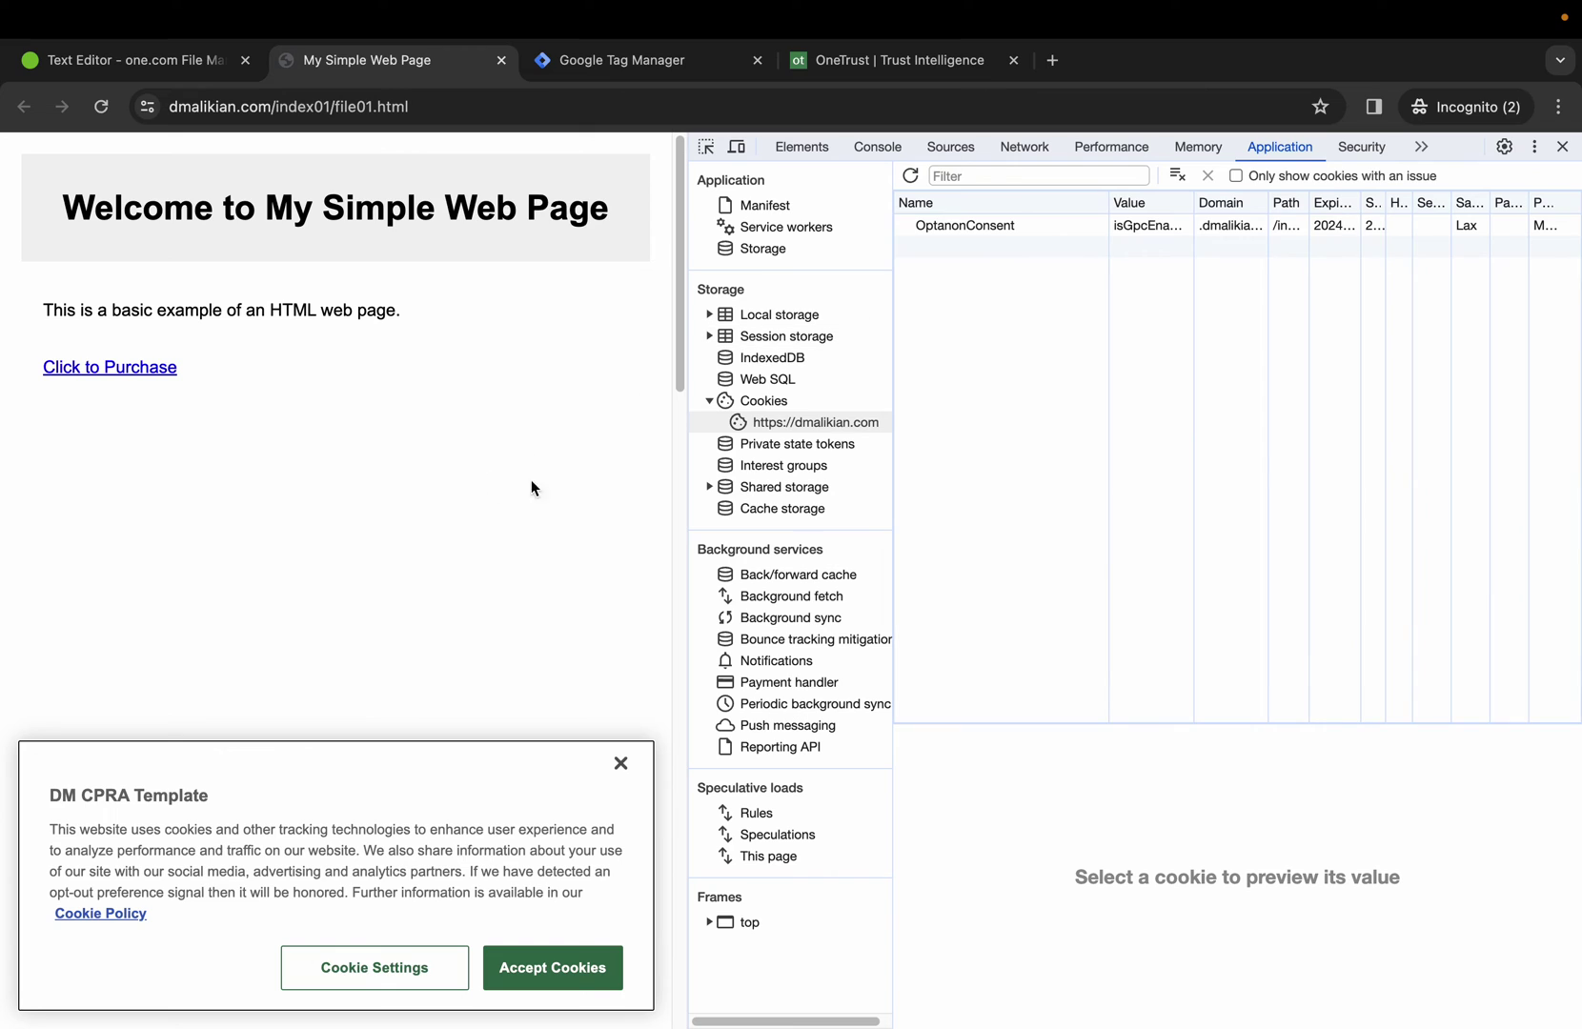
Step: Confirm cookie choices with Targeting Cookies off, then reload to see only OptanonConsent and OptanonAlertBoxClosed
{"action": "left_click", "coordinate": [361, 967]}
{"action": "scroll", "coordinate": [402, 502], "scroll_direction": "down", "scroll_amount": 3}
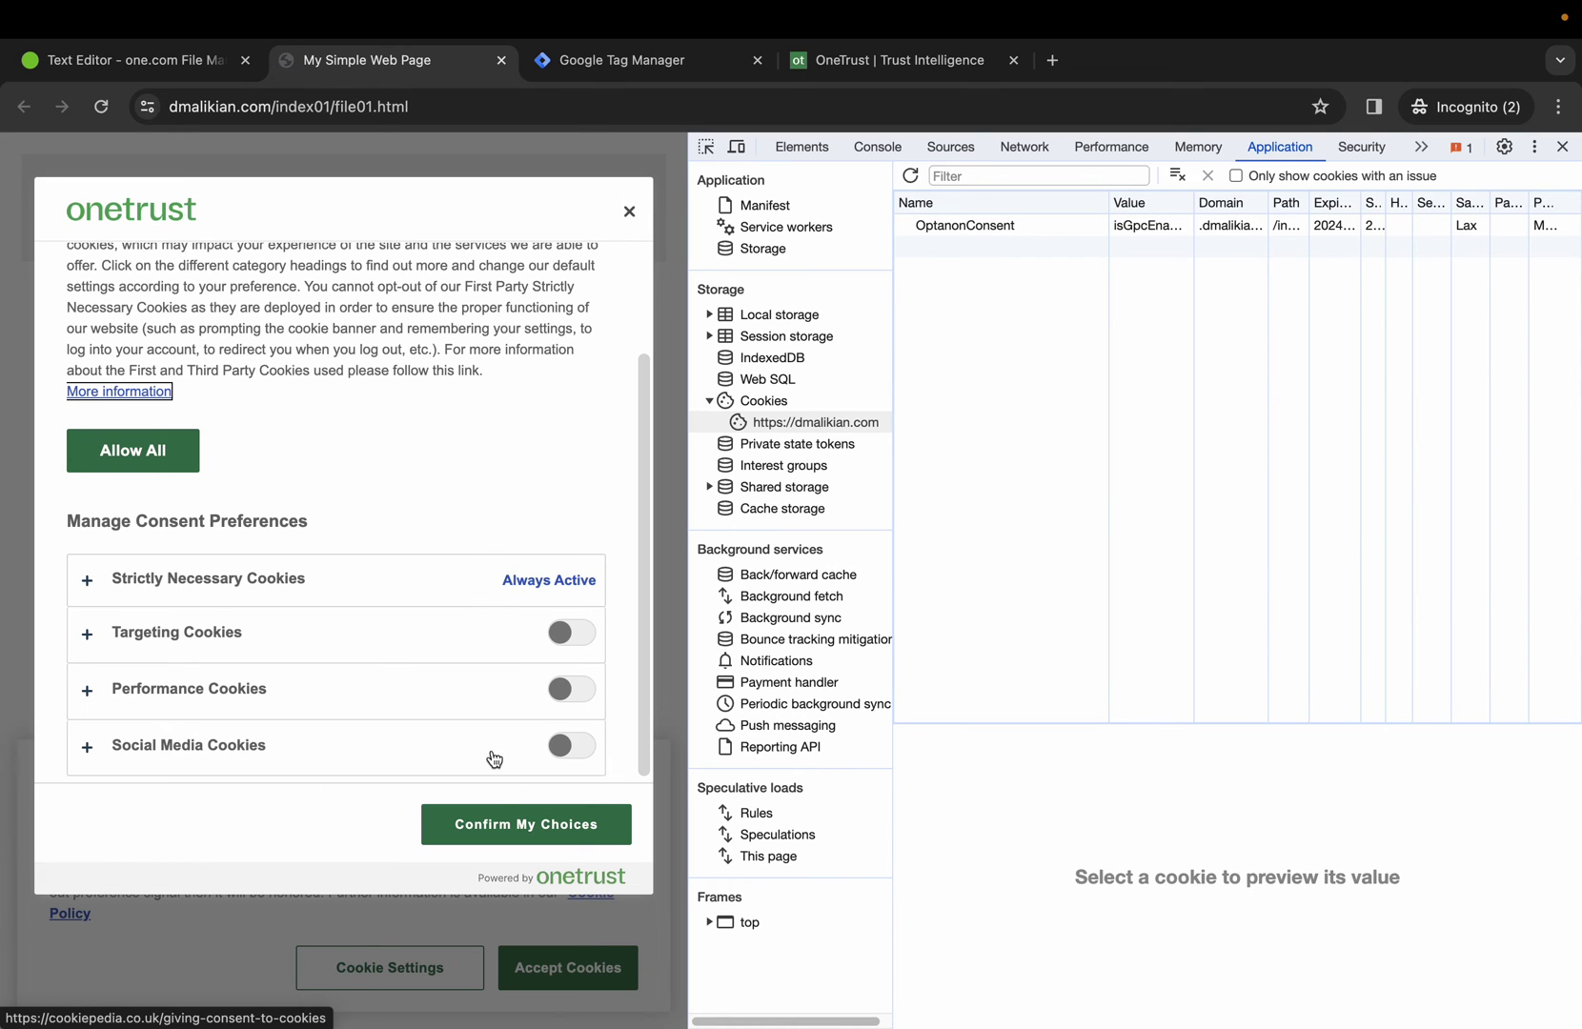
{"action": "left_click", "coordinate": [494, 835]}
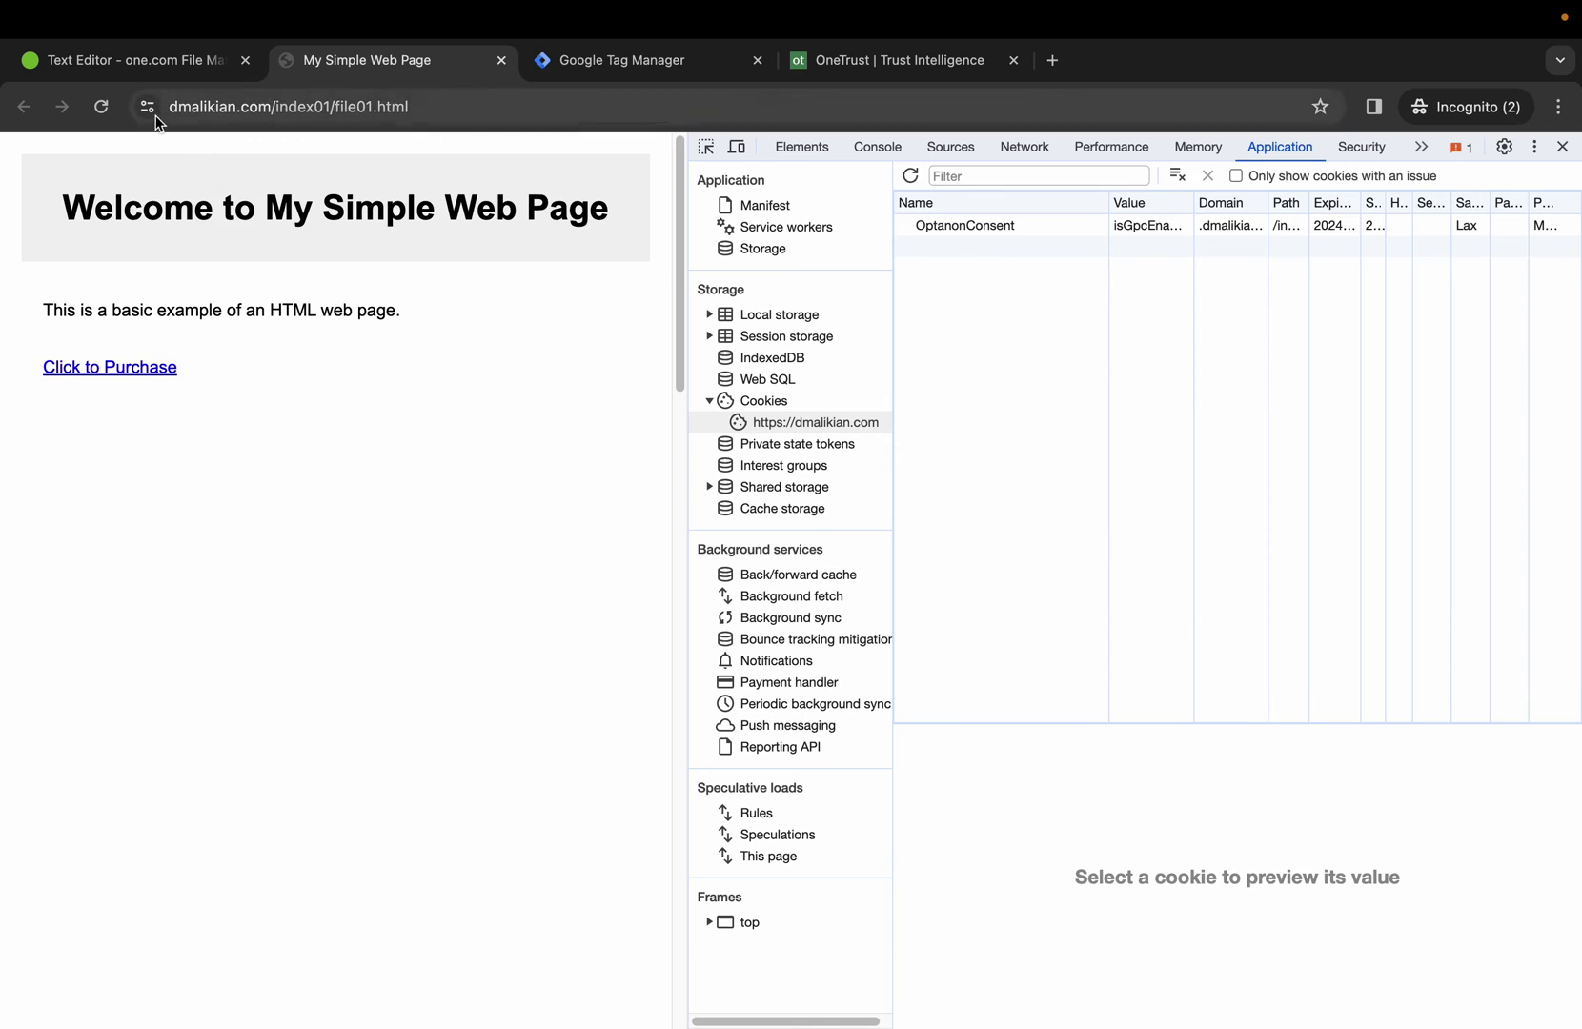
{"action": "left_click", "coordinate": [101, 107]}
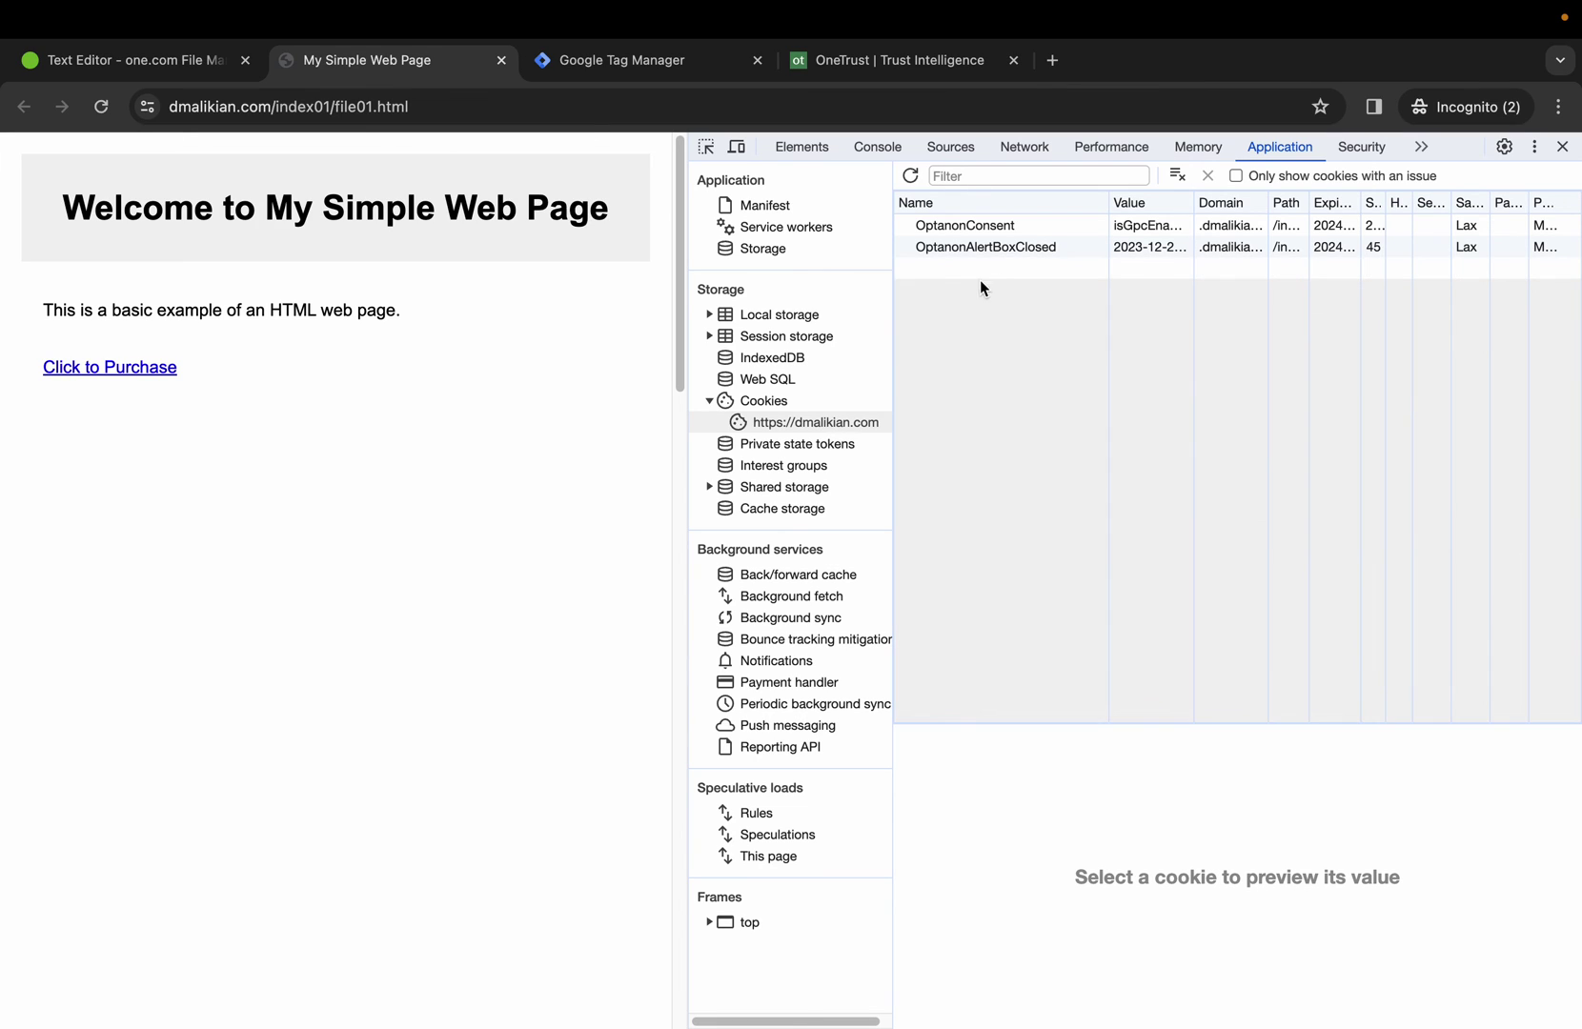
Step: Clear the site's stored data and empty the cache with a hard reload
{"action": "left_click", "coordinate": [766, 247]}
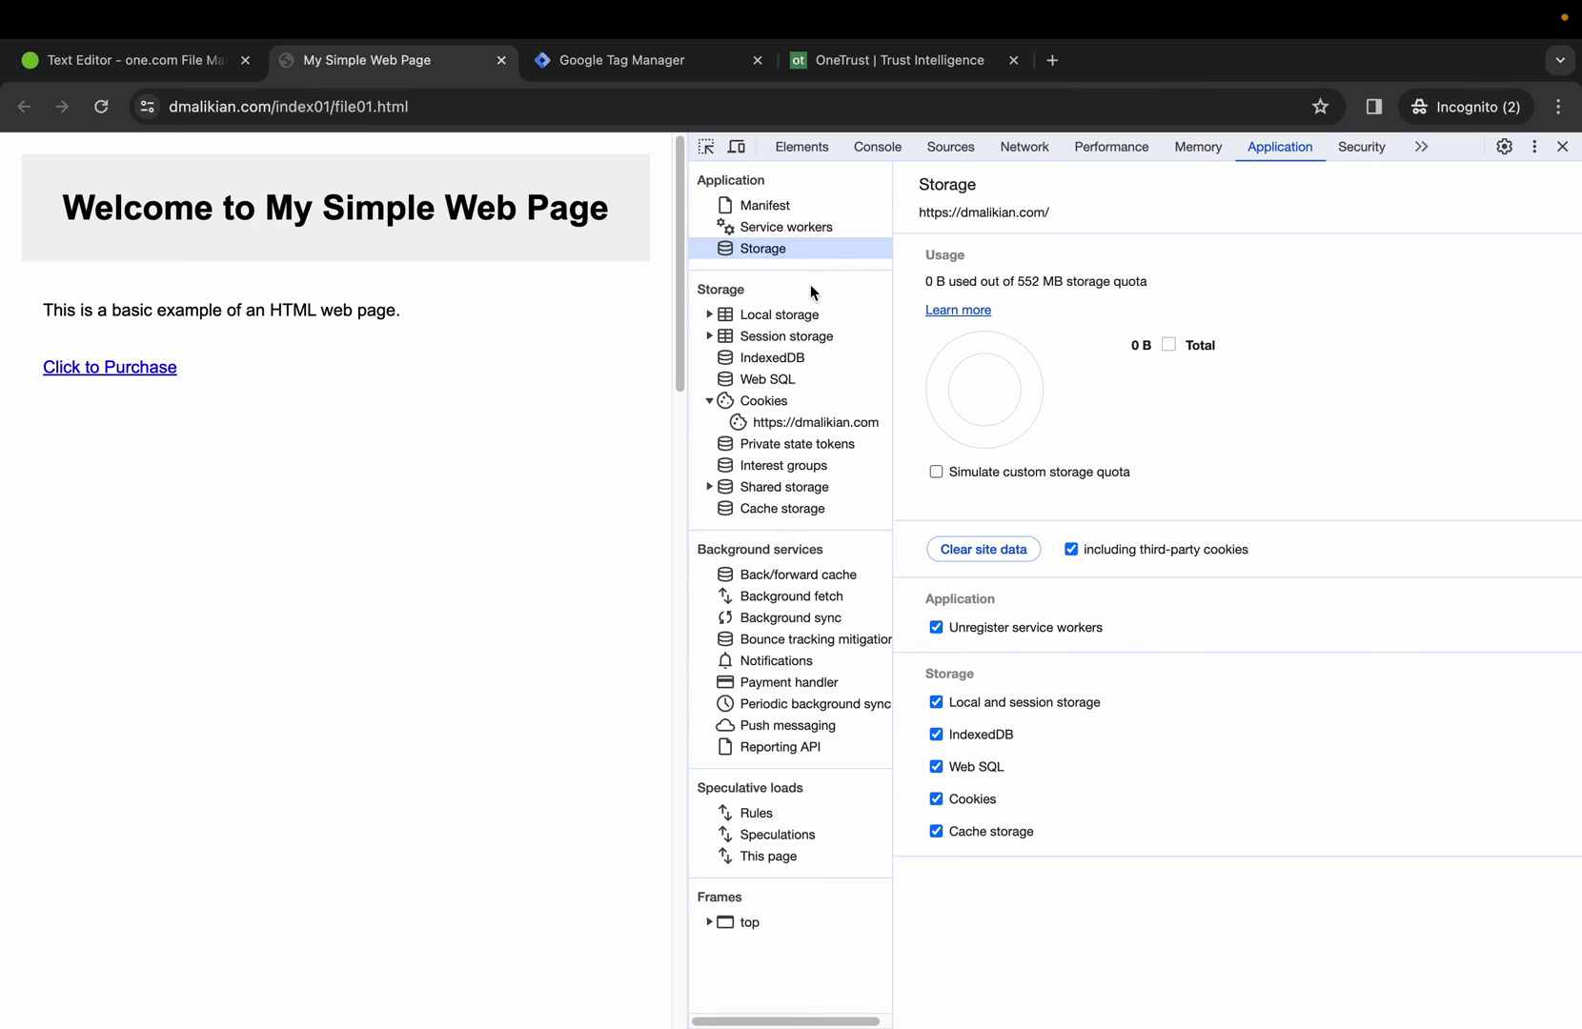
{"action": "left_click", "coordinate": [986, 548]}
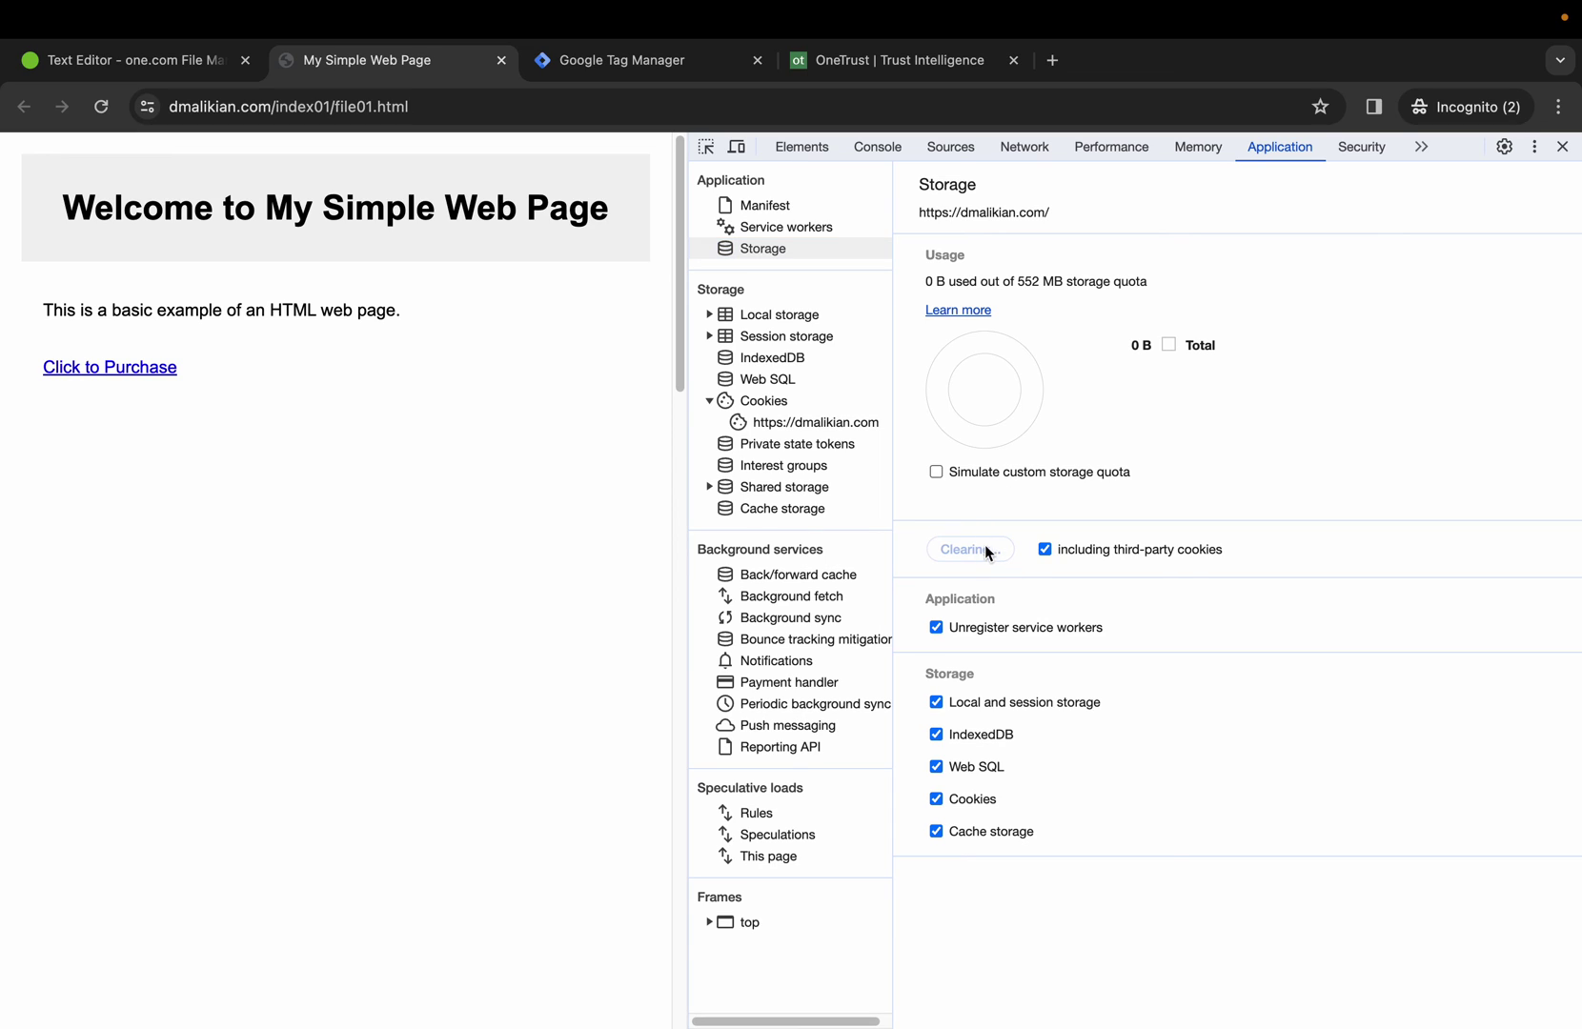
{"action": "left_click", "coordinate": [866, 426]}
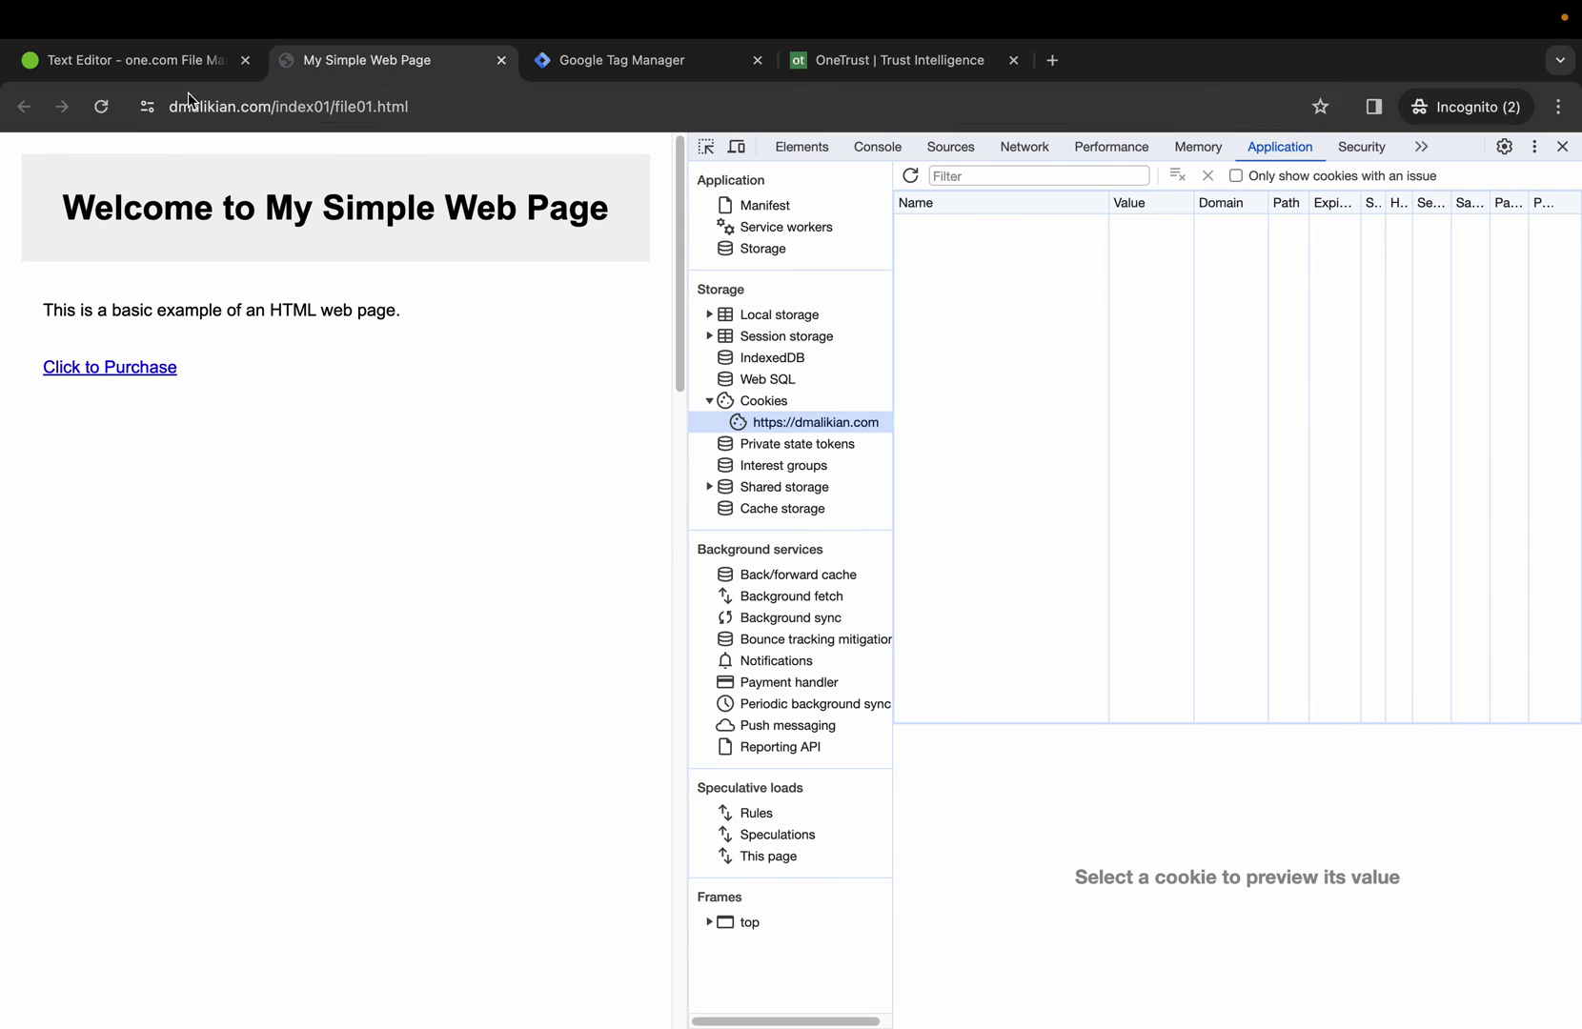
{"action": "right_click", "coordinate": [101, 106]}
{"action": "left_click", "coordinate": [142, 207]}
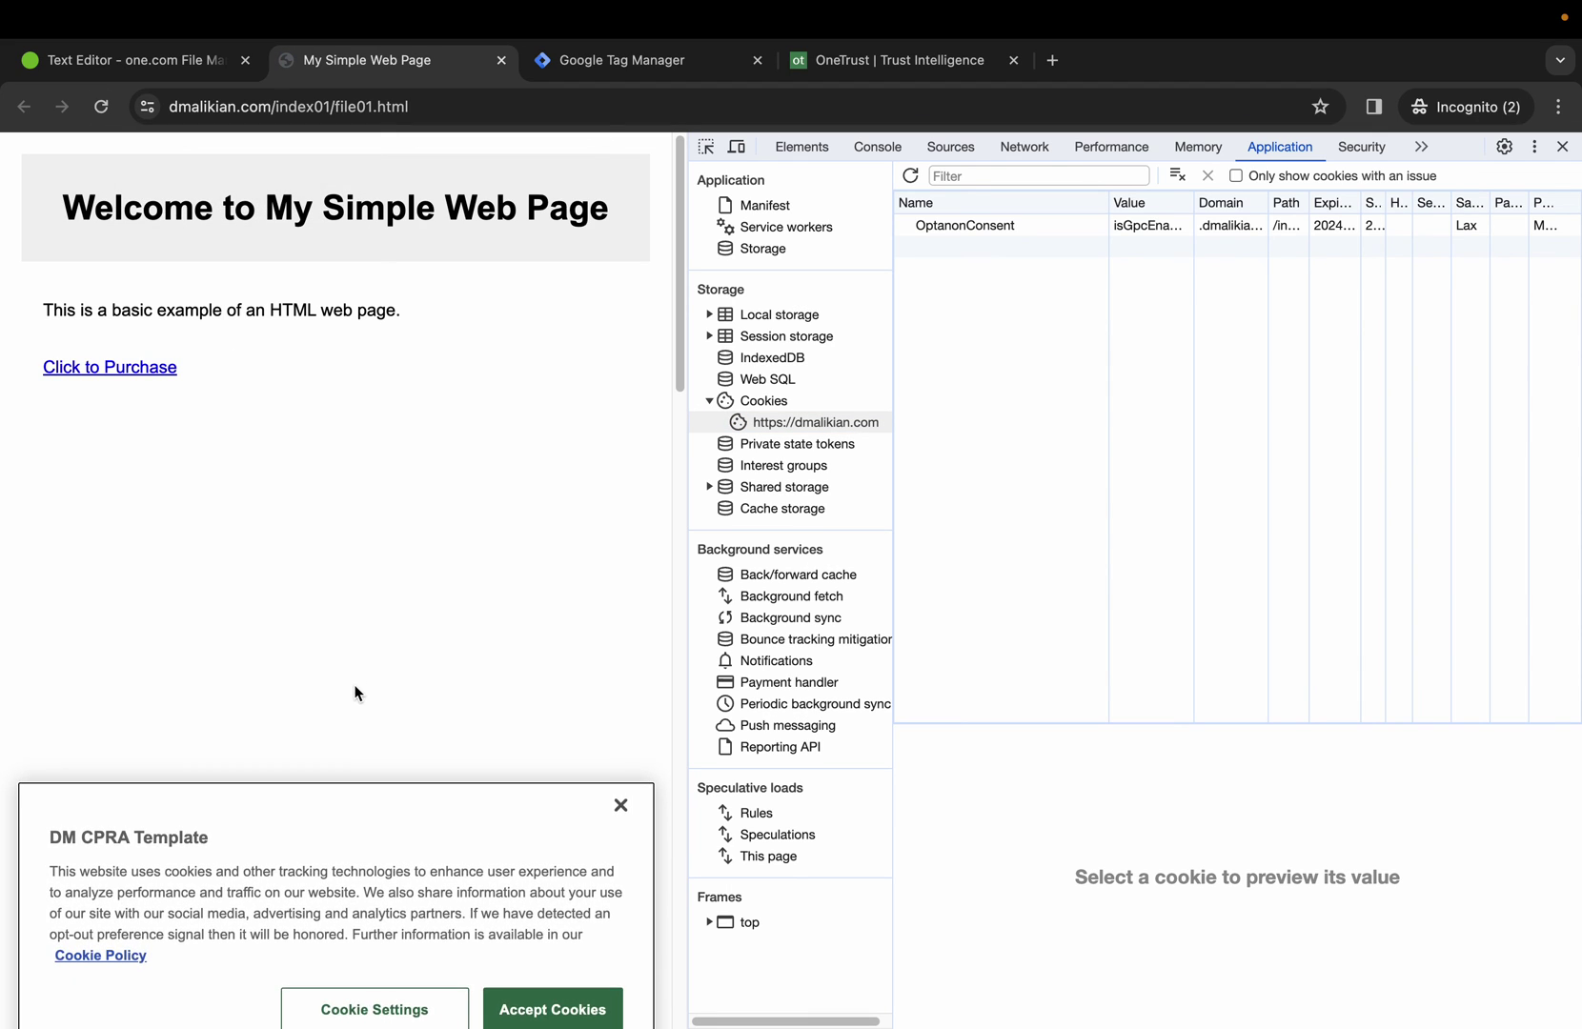
Step: Allow Targeting Cookies in Cookie Settings, confirm the choices, and reload the page
{"action": "left_click", "coordinate": [374, 960]}
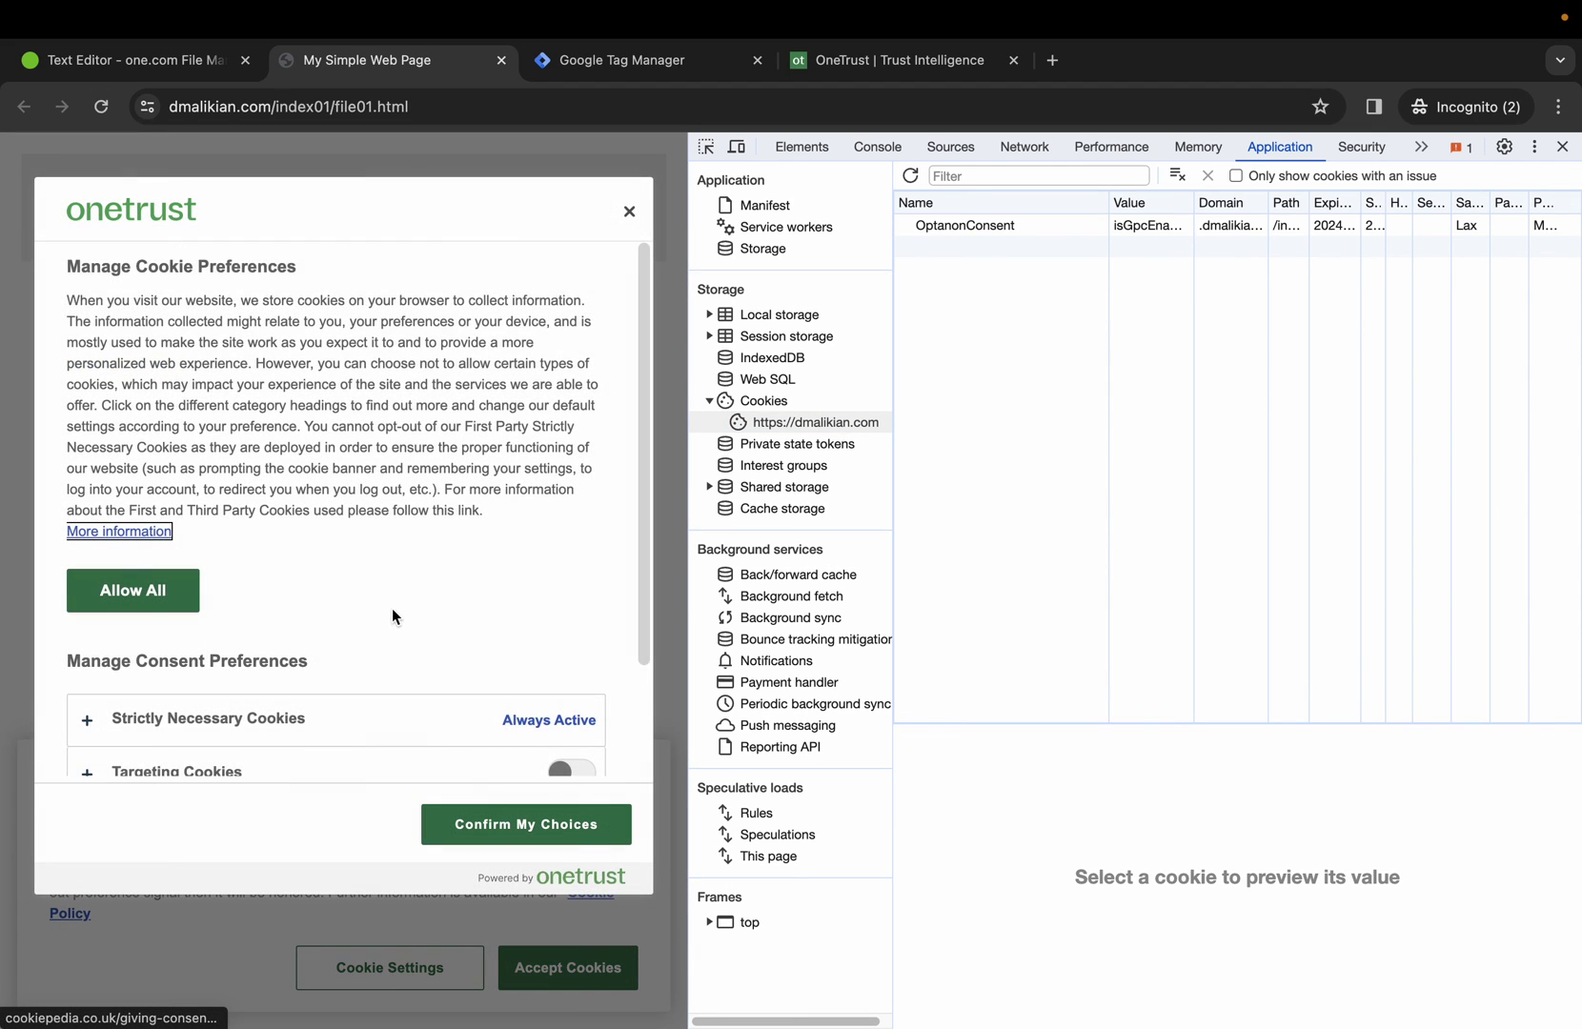
{"action": "scroll", "coordinate": [391, 608], "scroll_direction": "down", "scroll_amount": 3}
{"action": "left_click", "coordinate": [572, 634]}
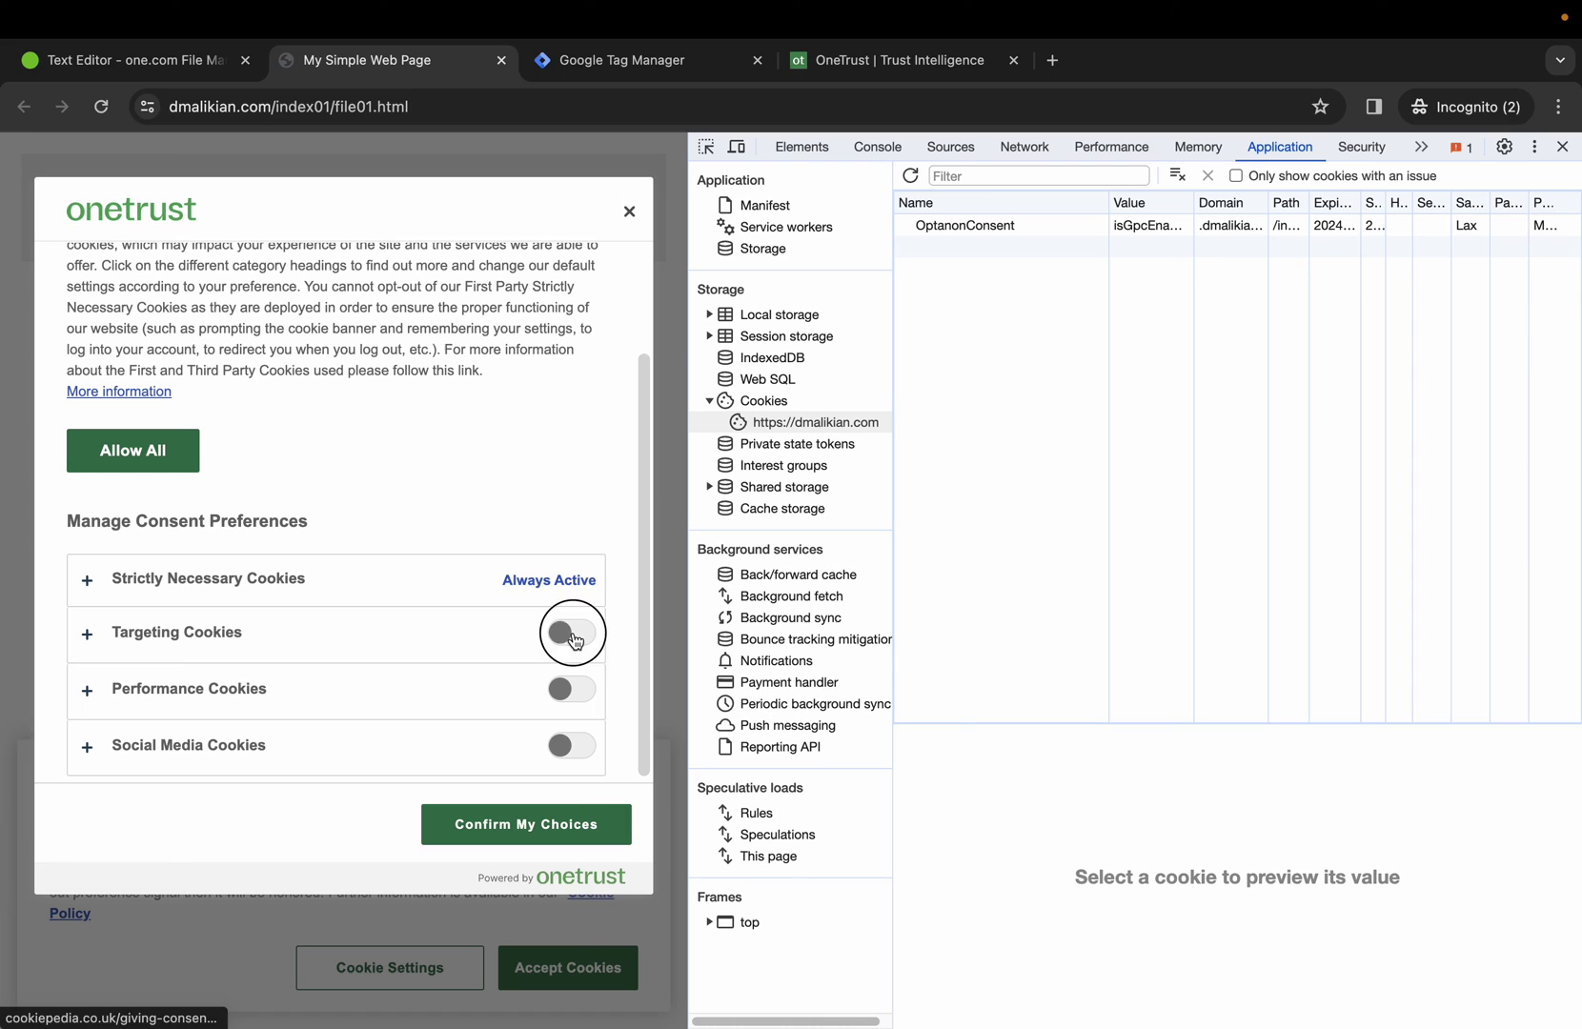
{"action": "left_click", "coordinate": [495, 824]}
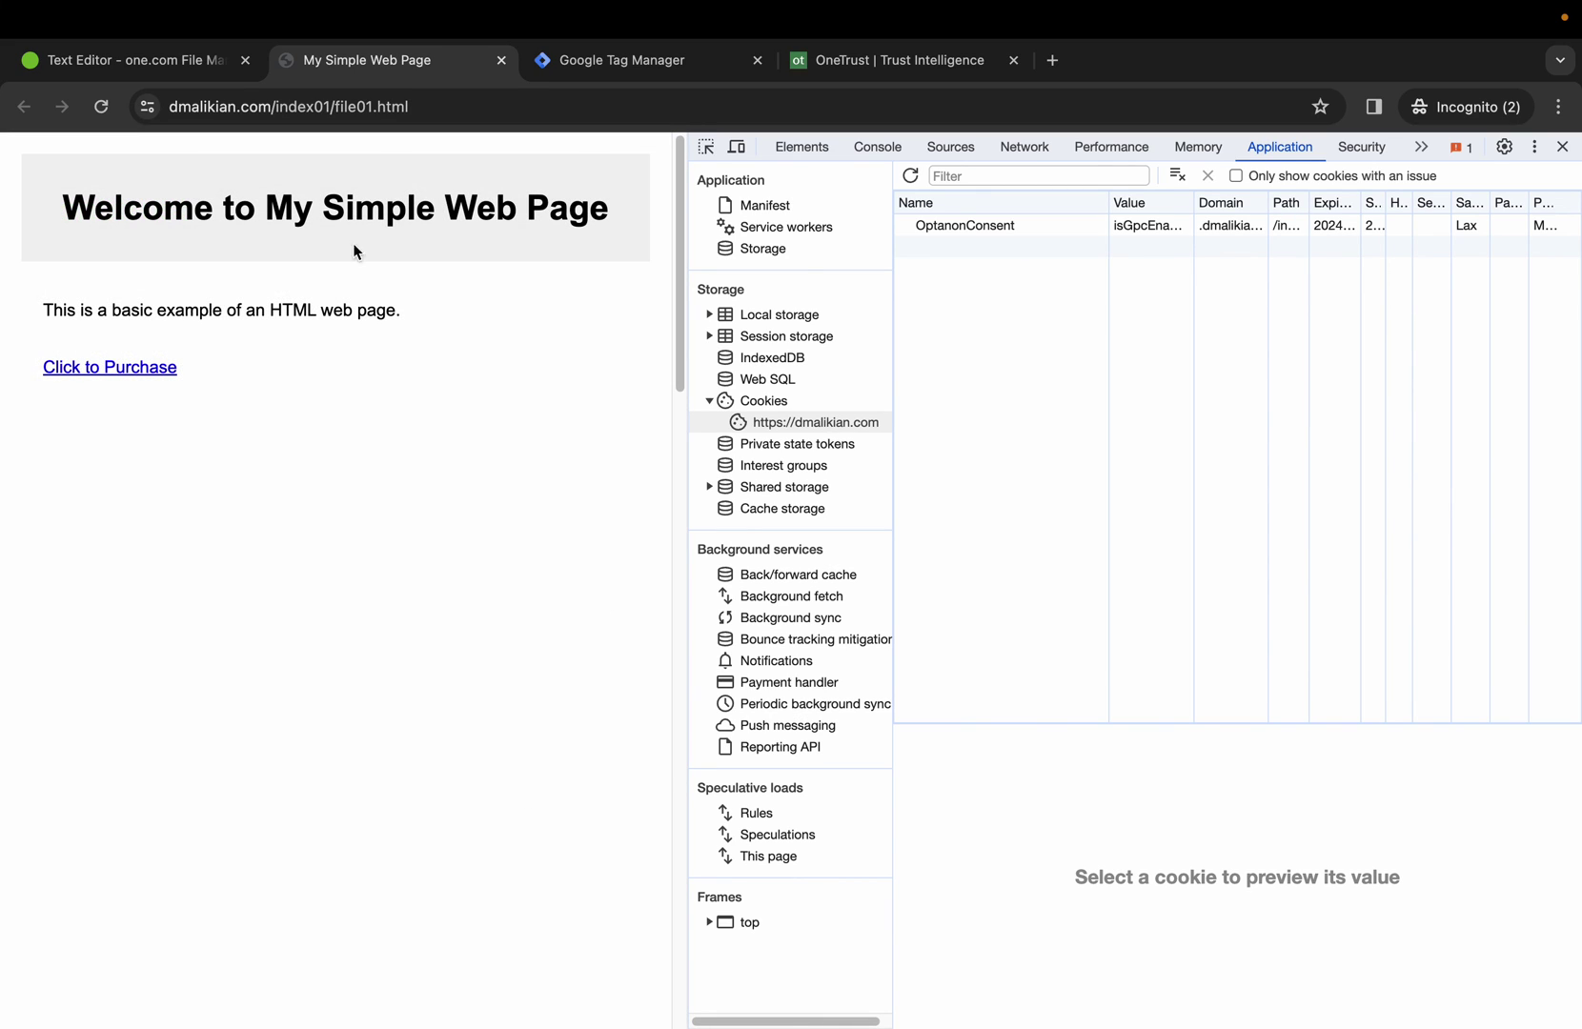
{"action": "left_click", "coordinate": [101, 106]}
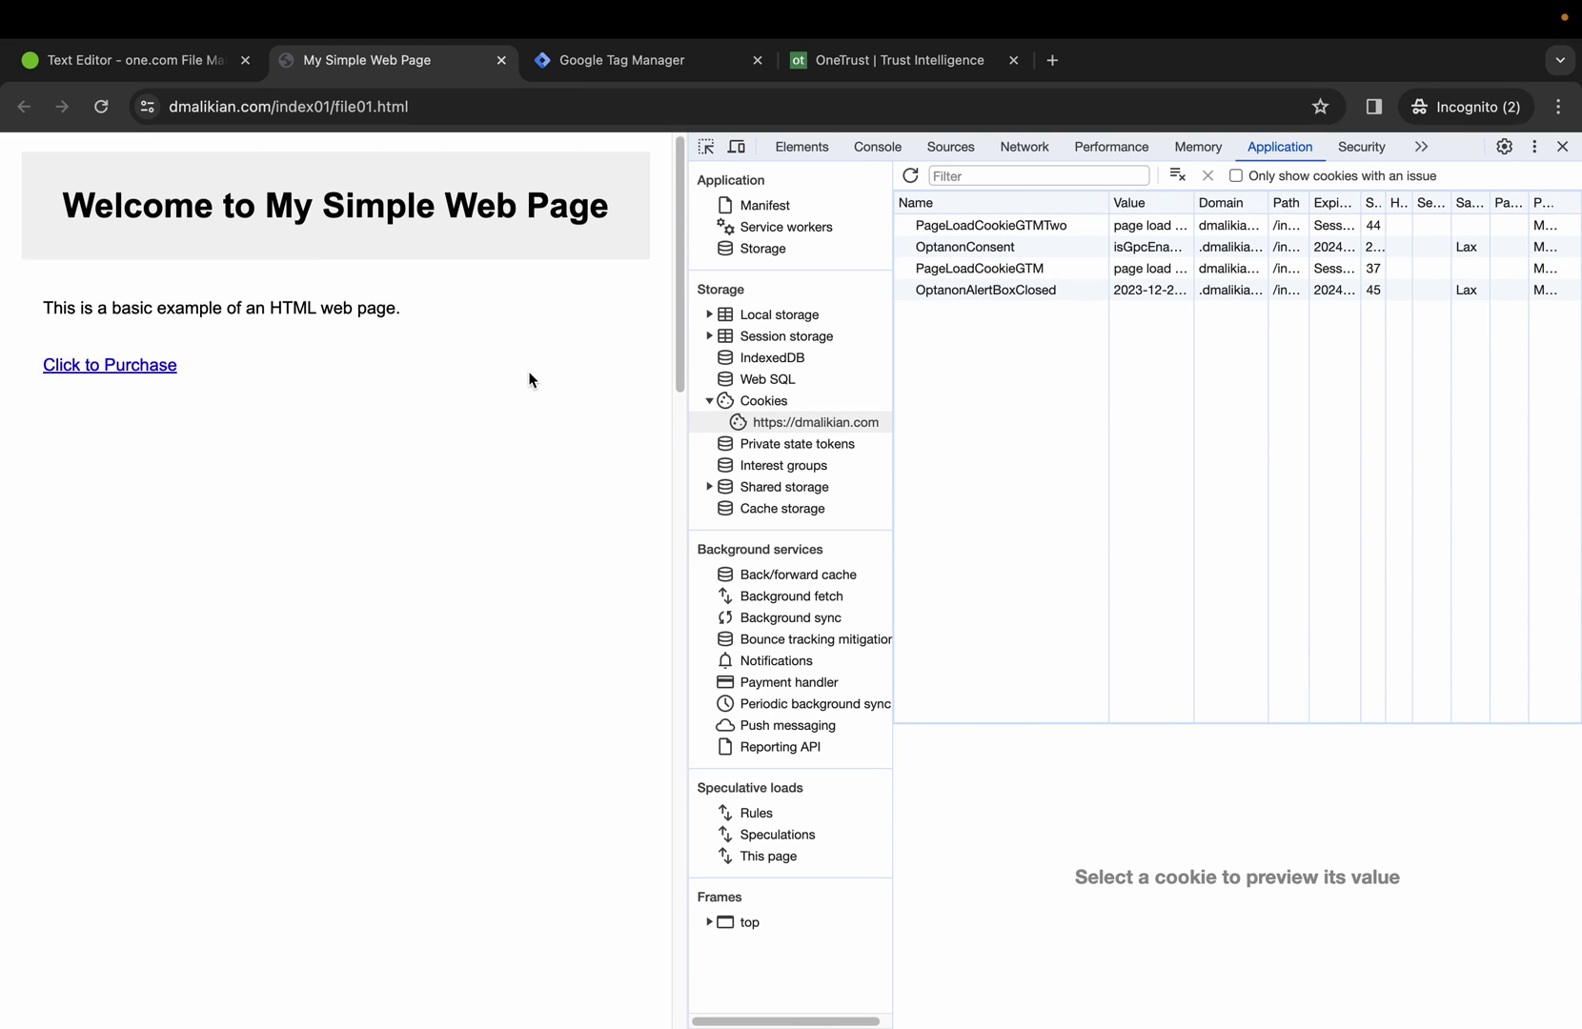
Step: Scroll through the page's cookie policy and back to the top
{"action": "scroll", "coordinate": [528, 371], "scroll_direction": "down", "scroll_amount": 10}
{"action": "scroll", "coordinate": [517, 385], "scroll_direction": "down", "scroll_amount": 5}
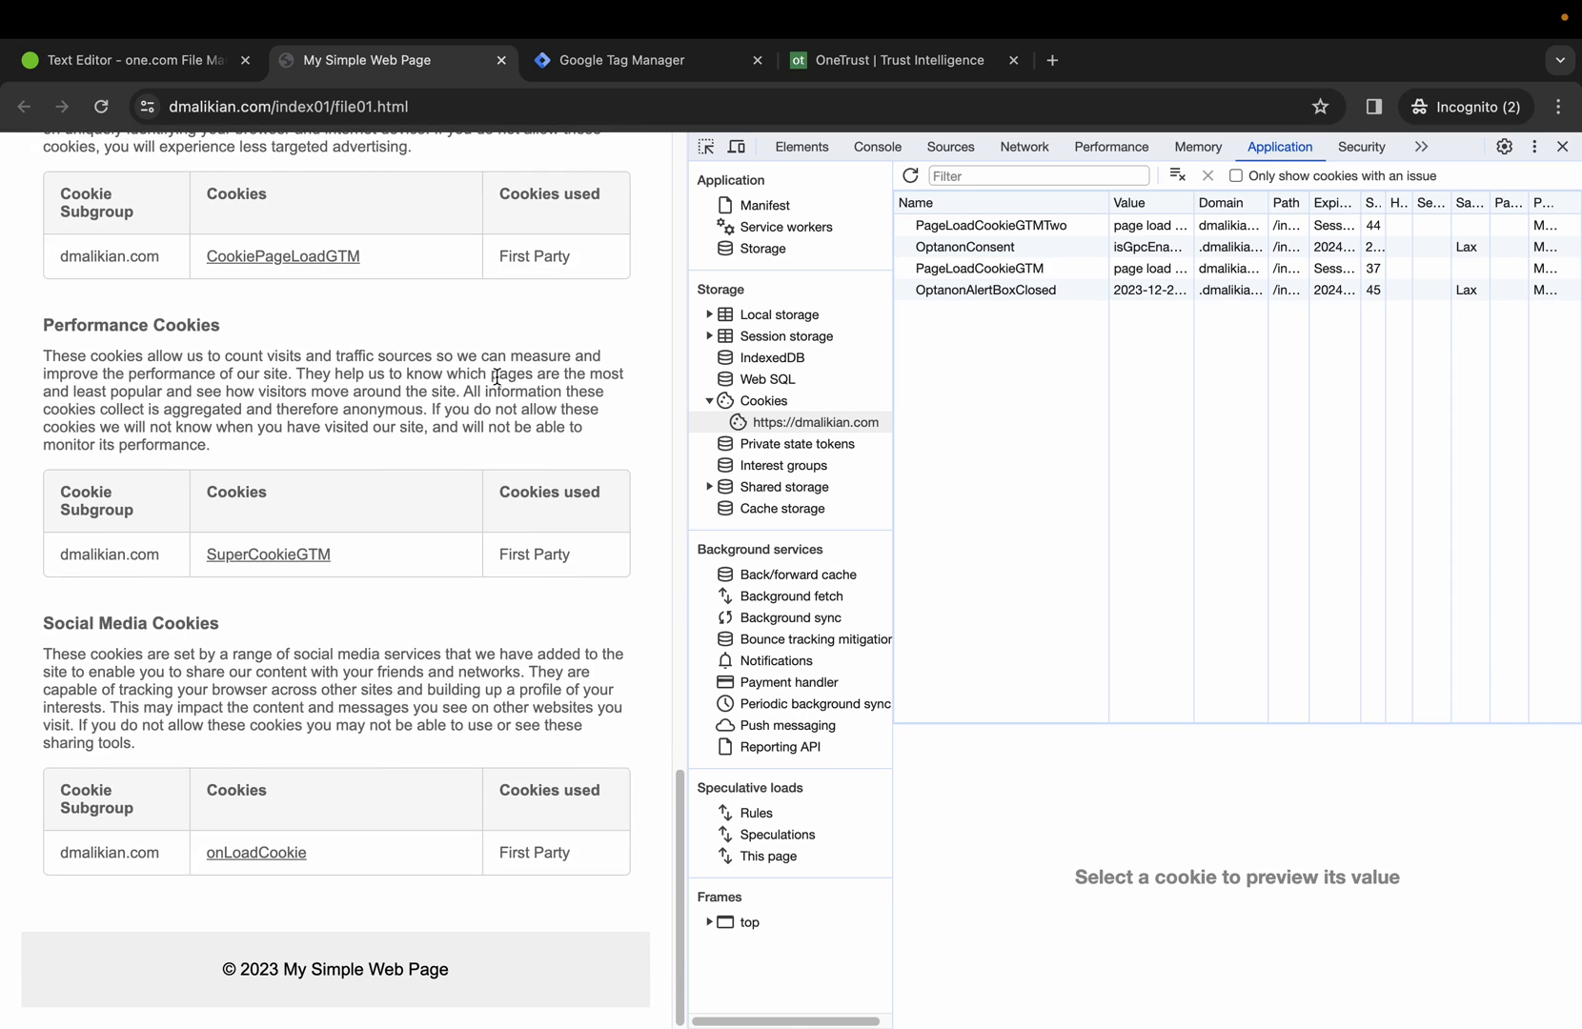
{"action": "scroll", "coordinate": [429, 357], "scroll_direction": "up", "scroll_amount": 15}
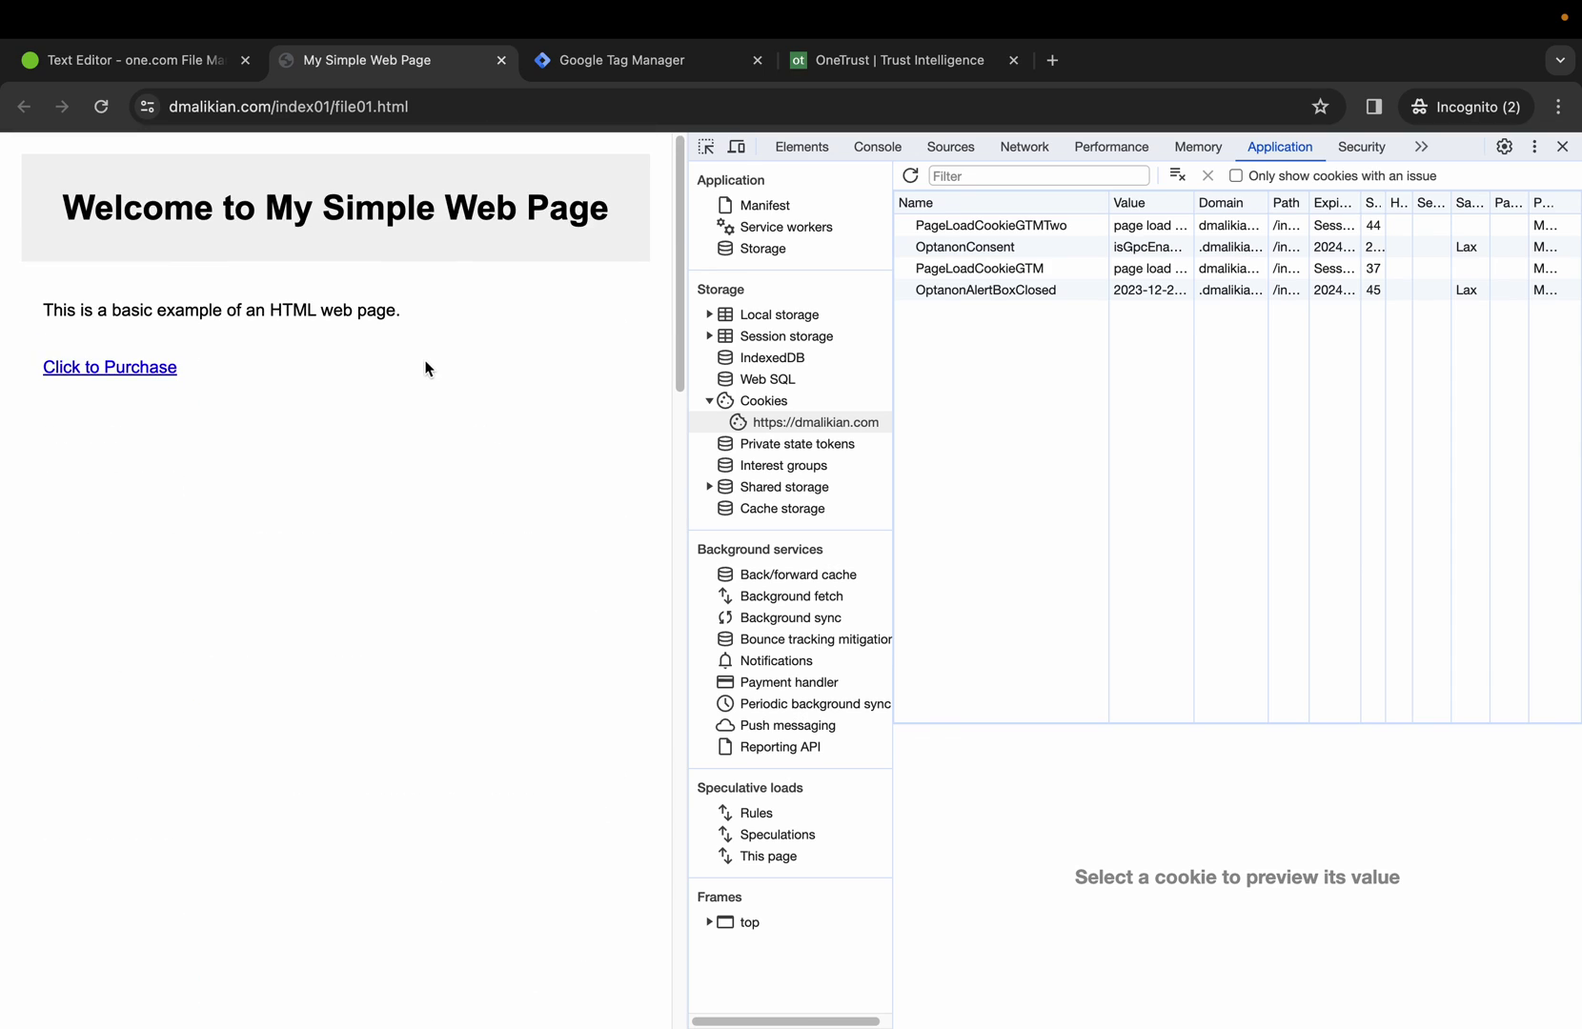